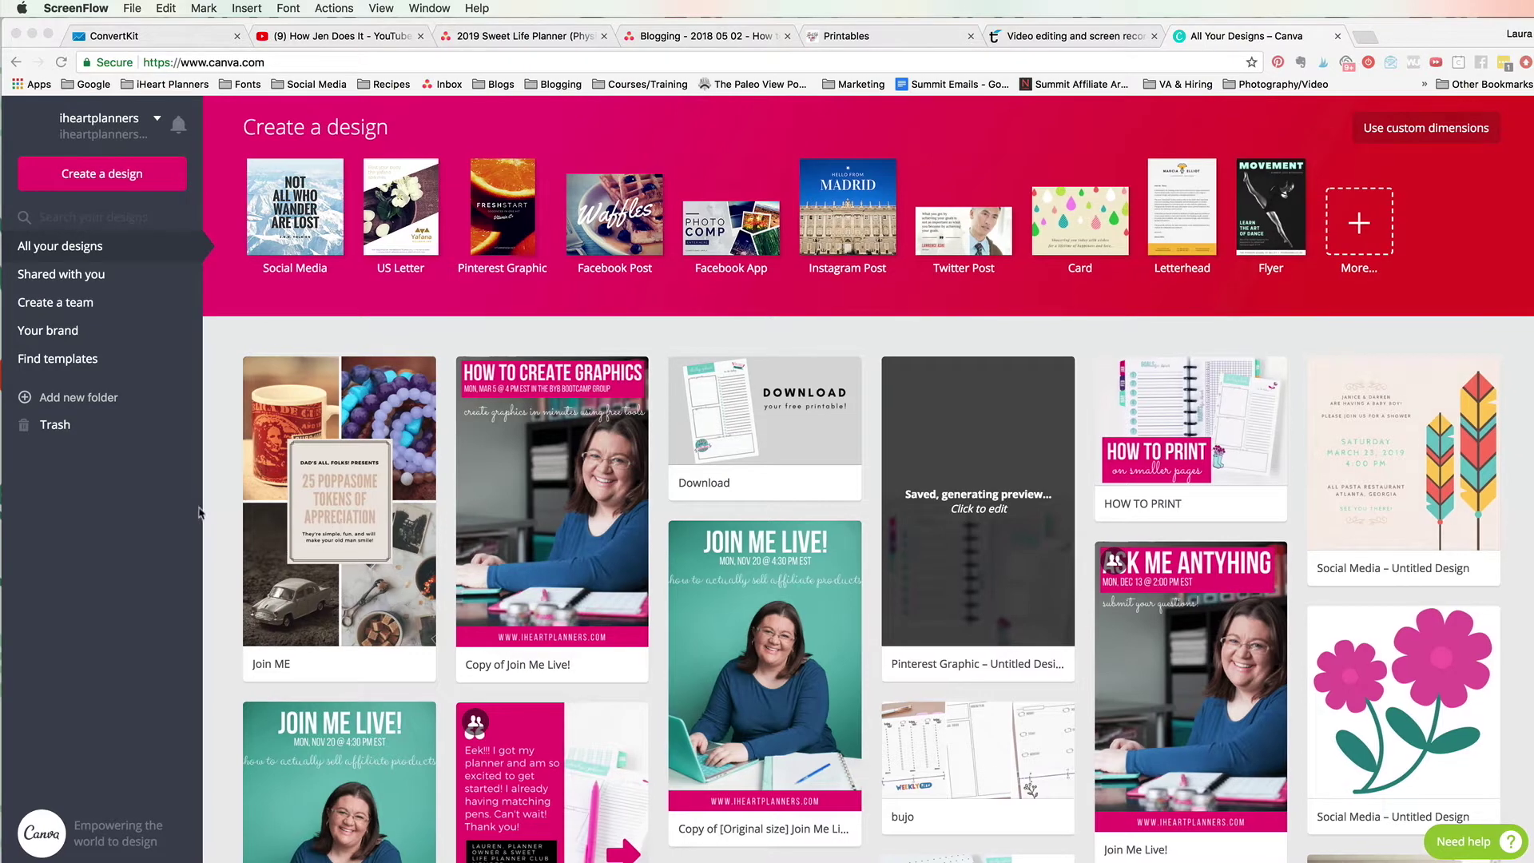
- Create a blank custom design of 2560 × 1440 px and show the Elements library
{"action": "scroll", "coordinate": [527, 548], "scroll_direction": "down", "scroll_amount": 1}
{"action": "scroll", "coordinate": [785, 547], "scroll_direction": "up", "scroll_amount": 1}
{"action": "scroll", "coordinate": [1039, 511], "scroll_direction": "down", "scroll_amount": 1}
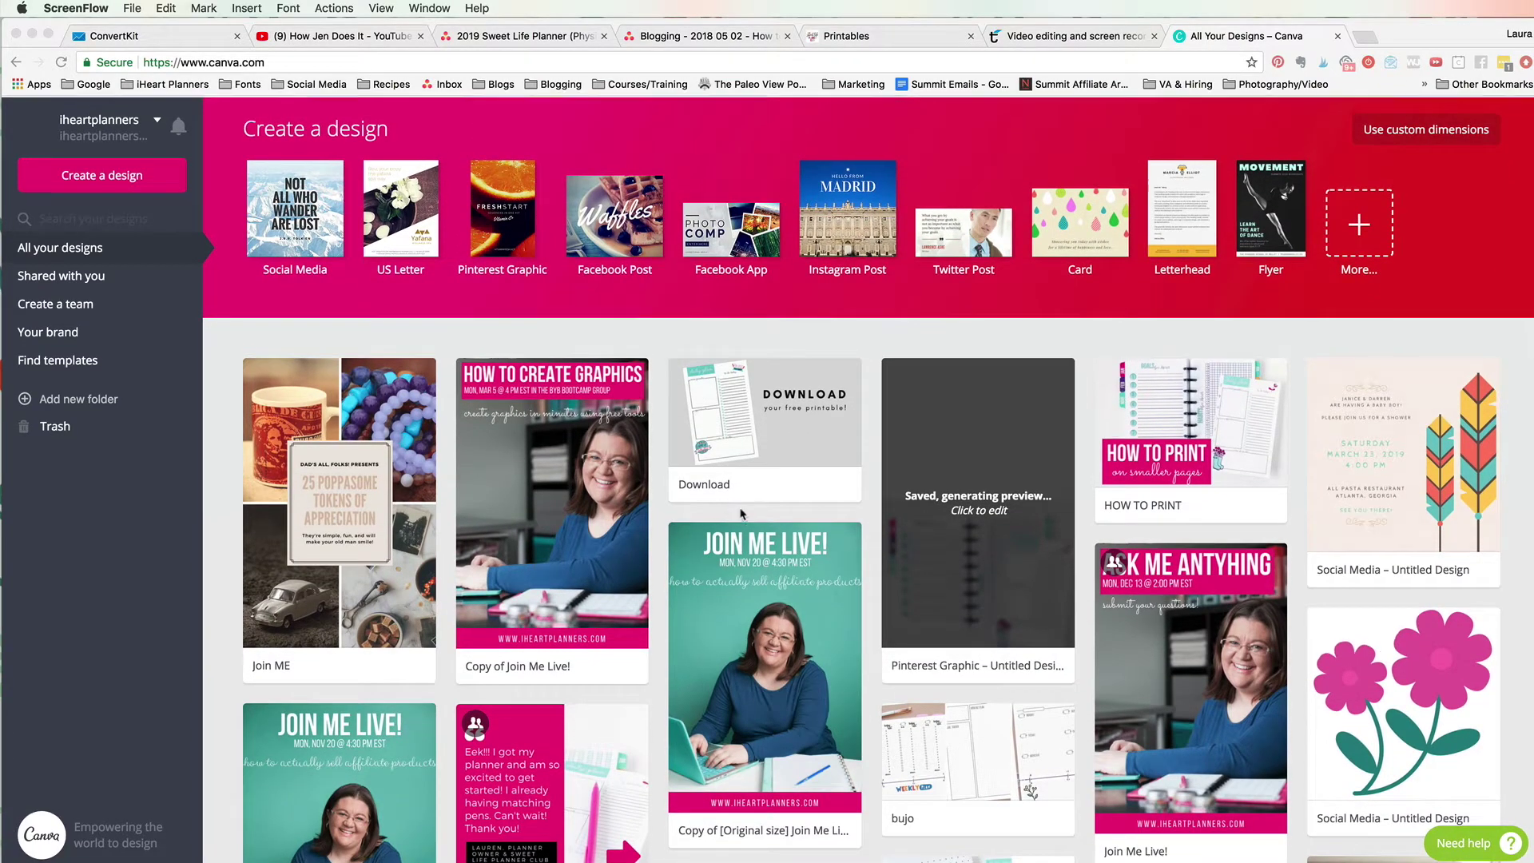
{"action": "scroll", "coordinate": [1278, 515], "scroll_direction": "up", "scroll_amount": 1}
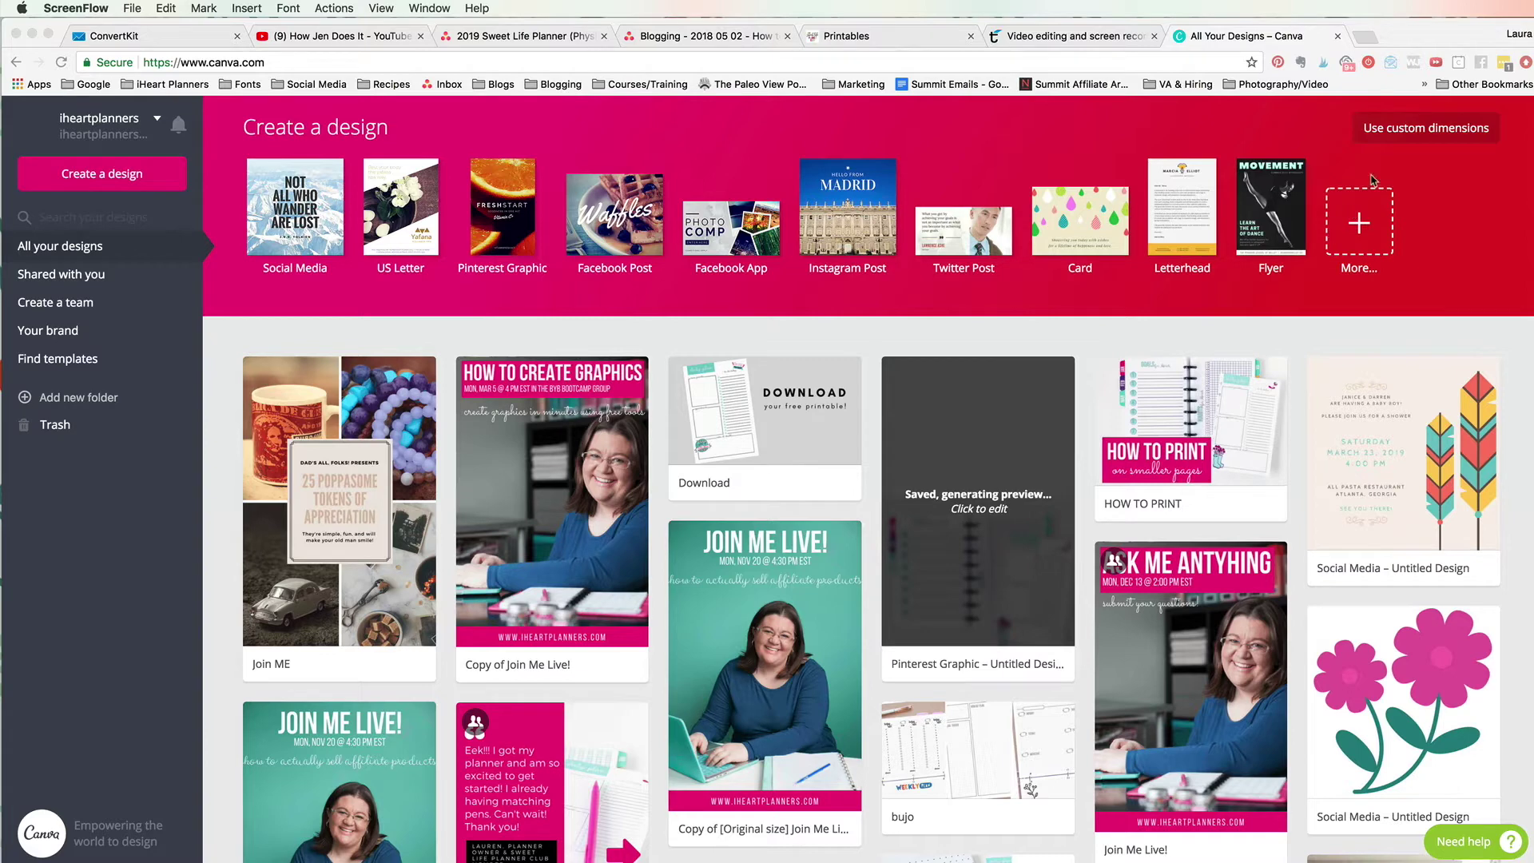
{"action": "left_click", "coordinate": [1432, 138]}
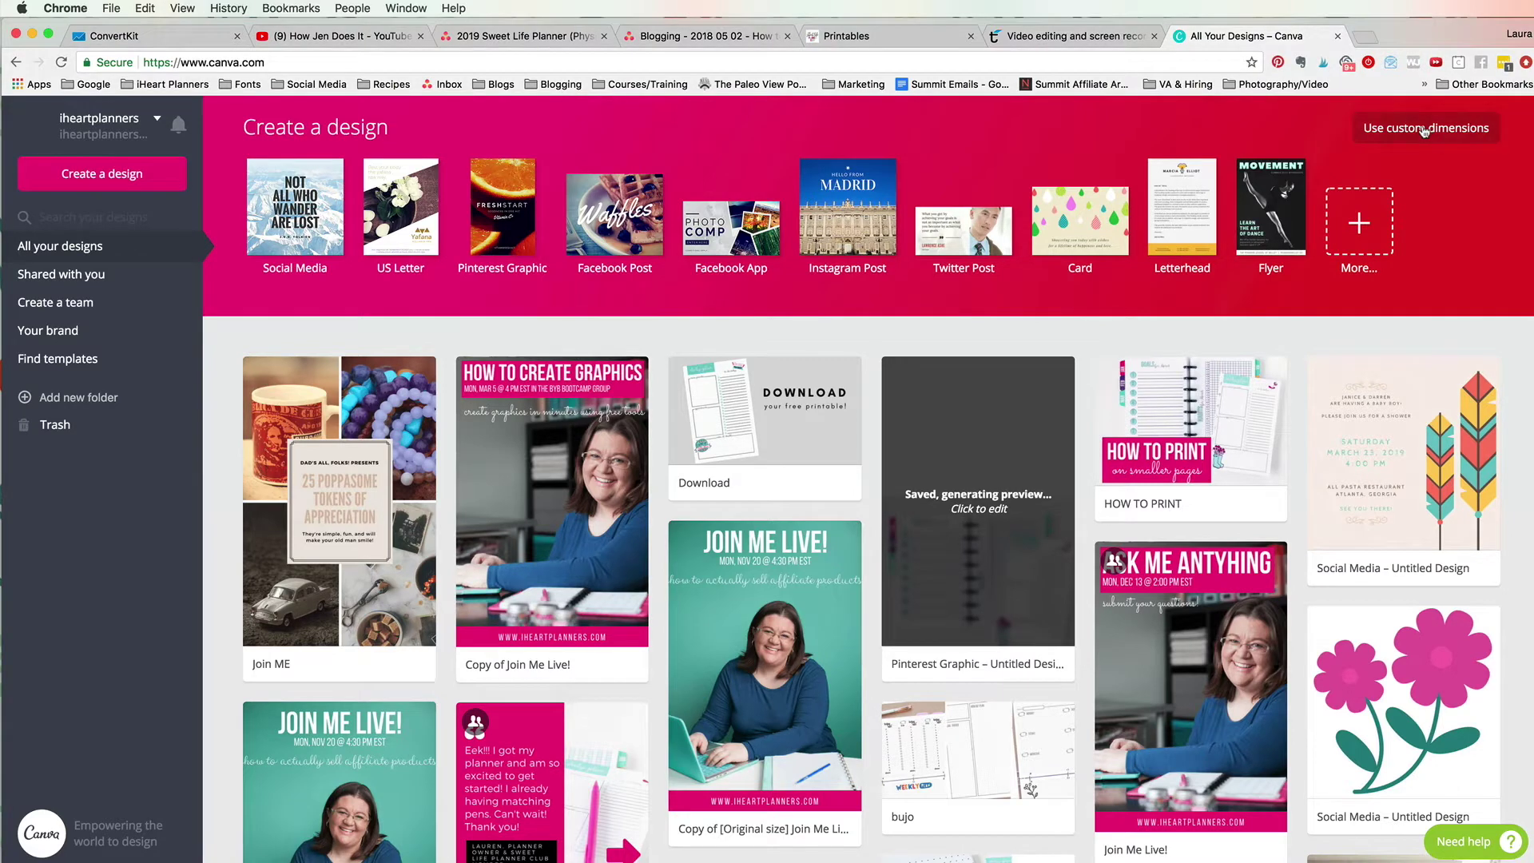
{"action": "left_click", "coordinate": [1424, 130]}
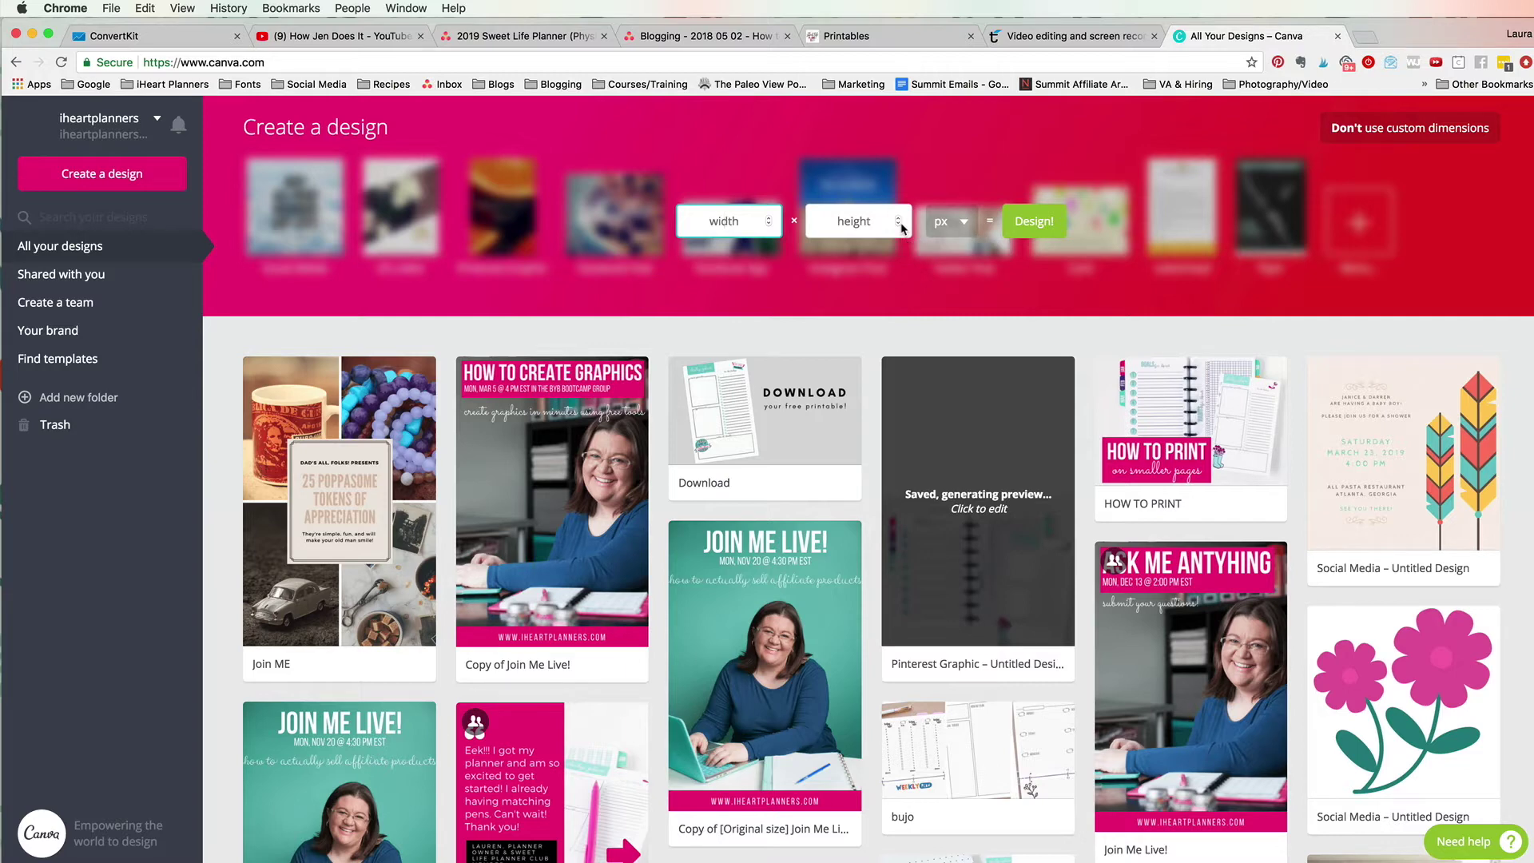
{"action": "type", "text": "2560"}
{"action": "key", "text": "Tab"}
{"action": "type", "text": "1440"}
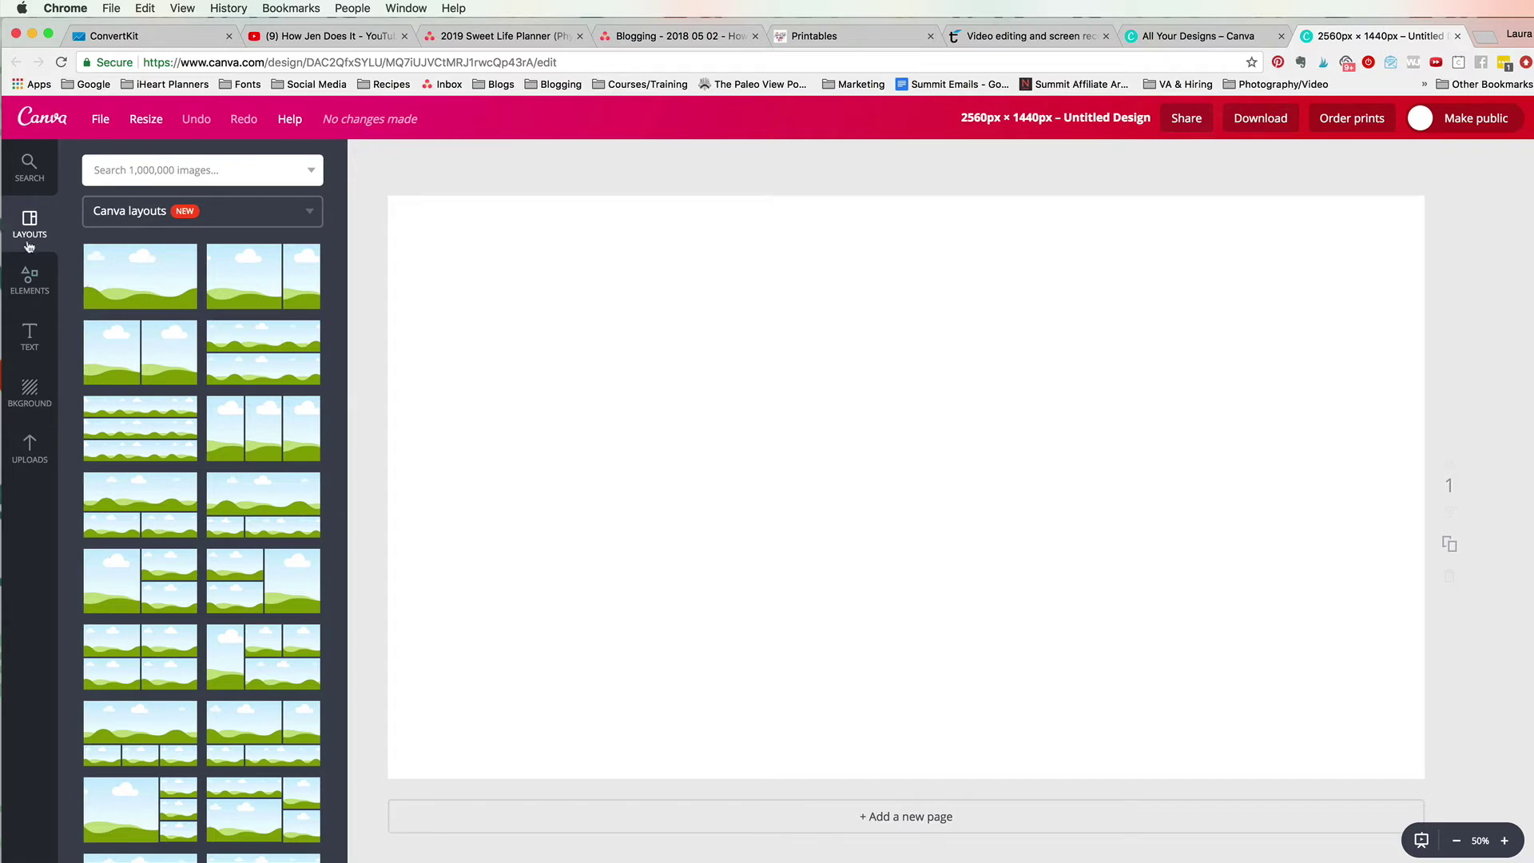
{"action": "left_click", "coordinate": [29, 304]}
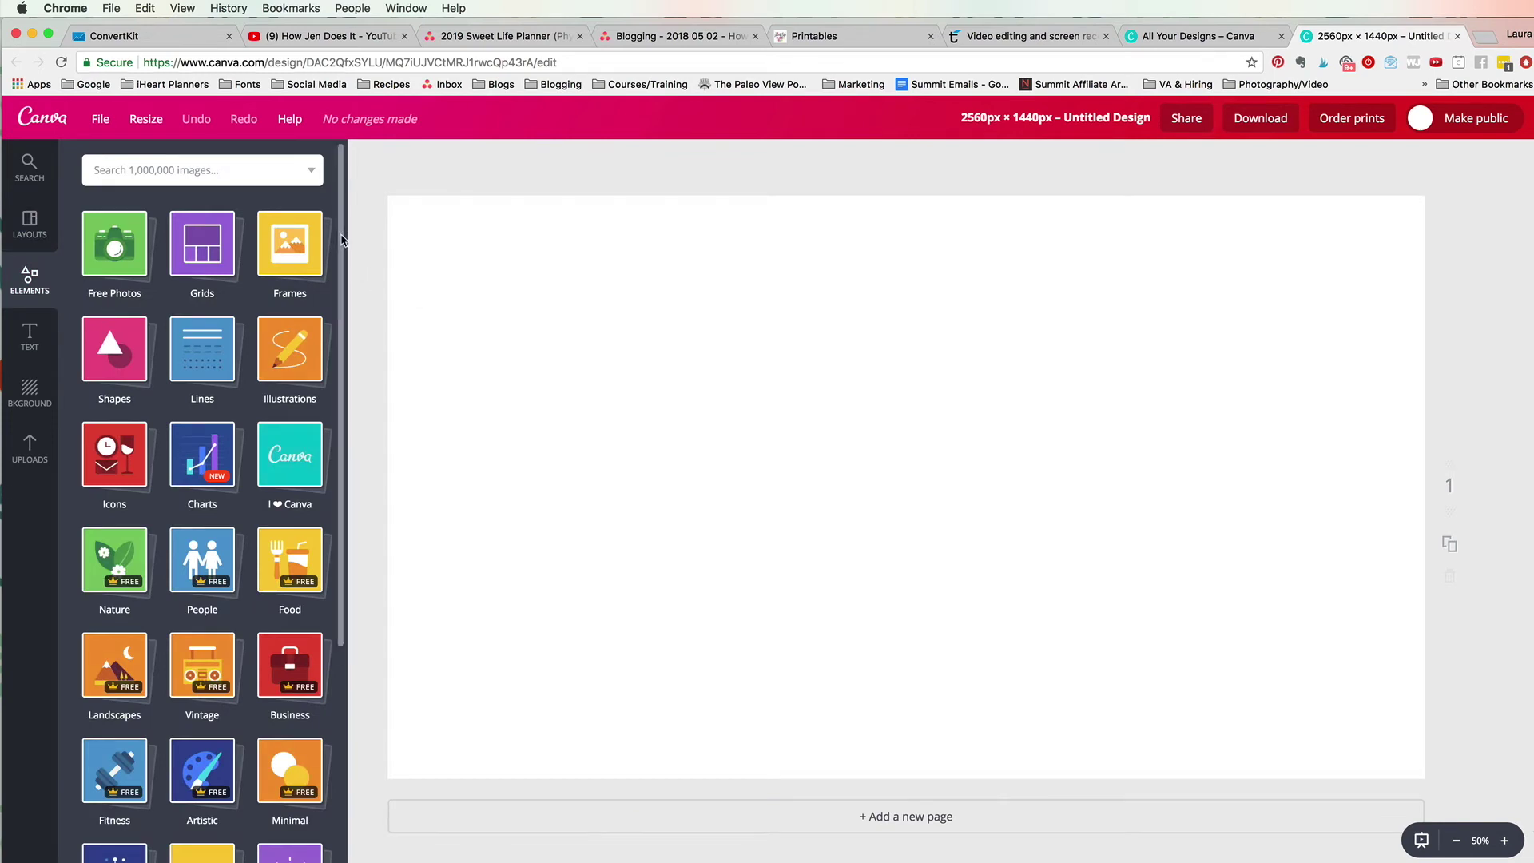
- Add a square from Shapes and stretch it over the whole page as a pink background
{"action": "left_click", "coordinate": [124, 360]}
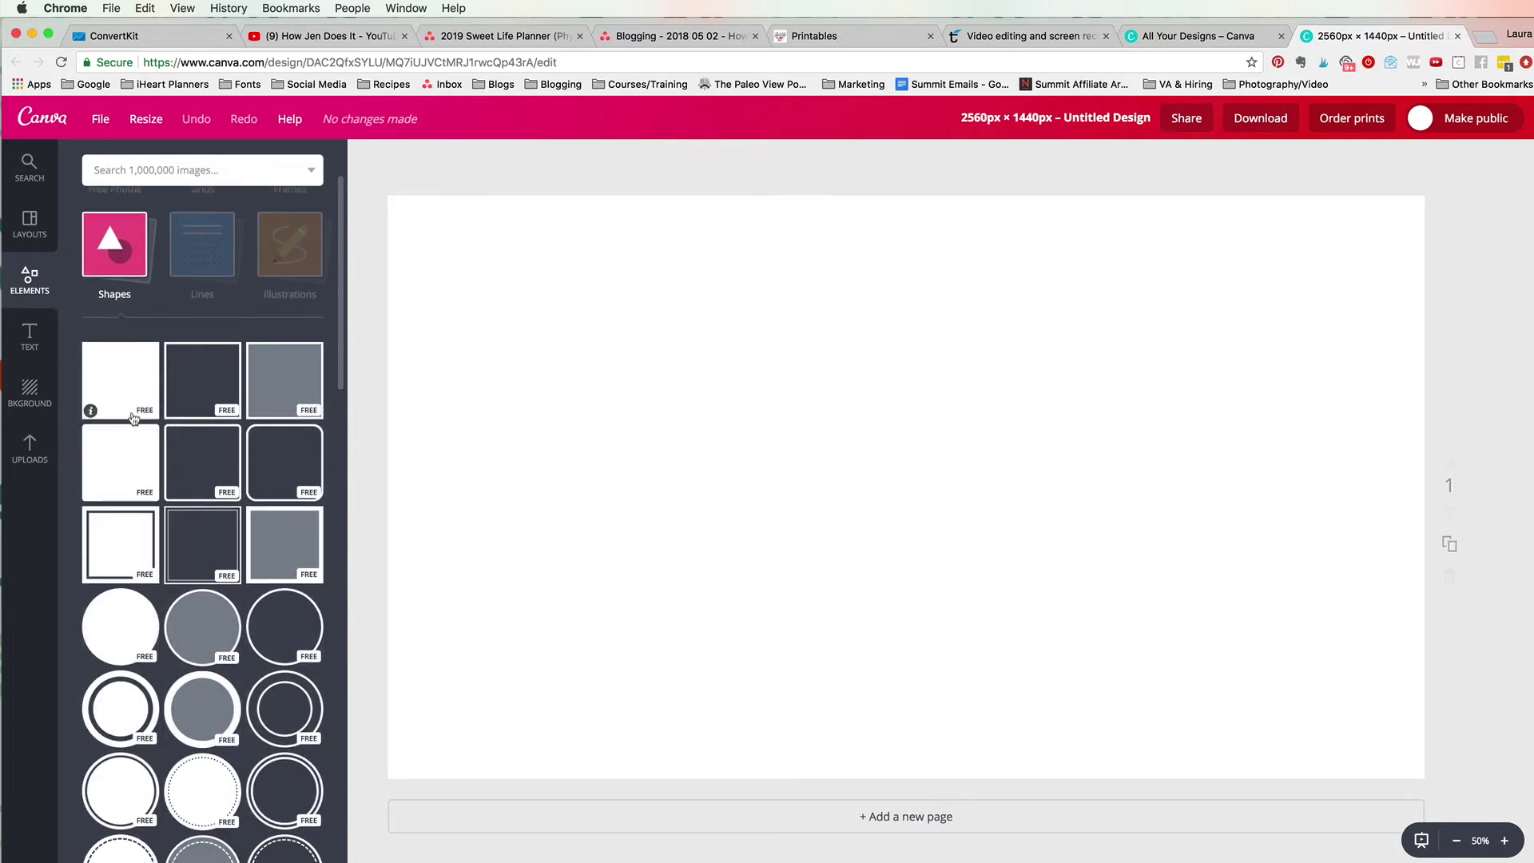
{"action": "left_click", "coordinate": [133, 417]}
{"action": "left_click_drag", "start_coordinate": [808, 346], "coordinate": [688, 353]}
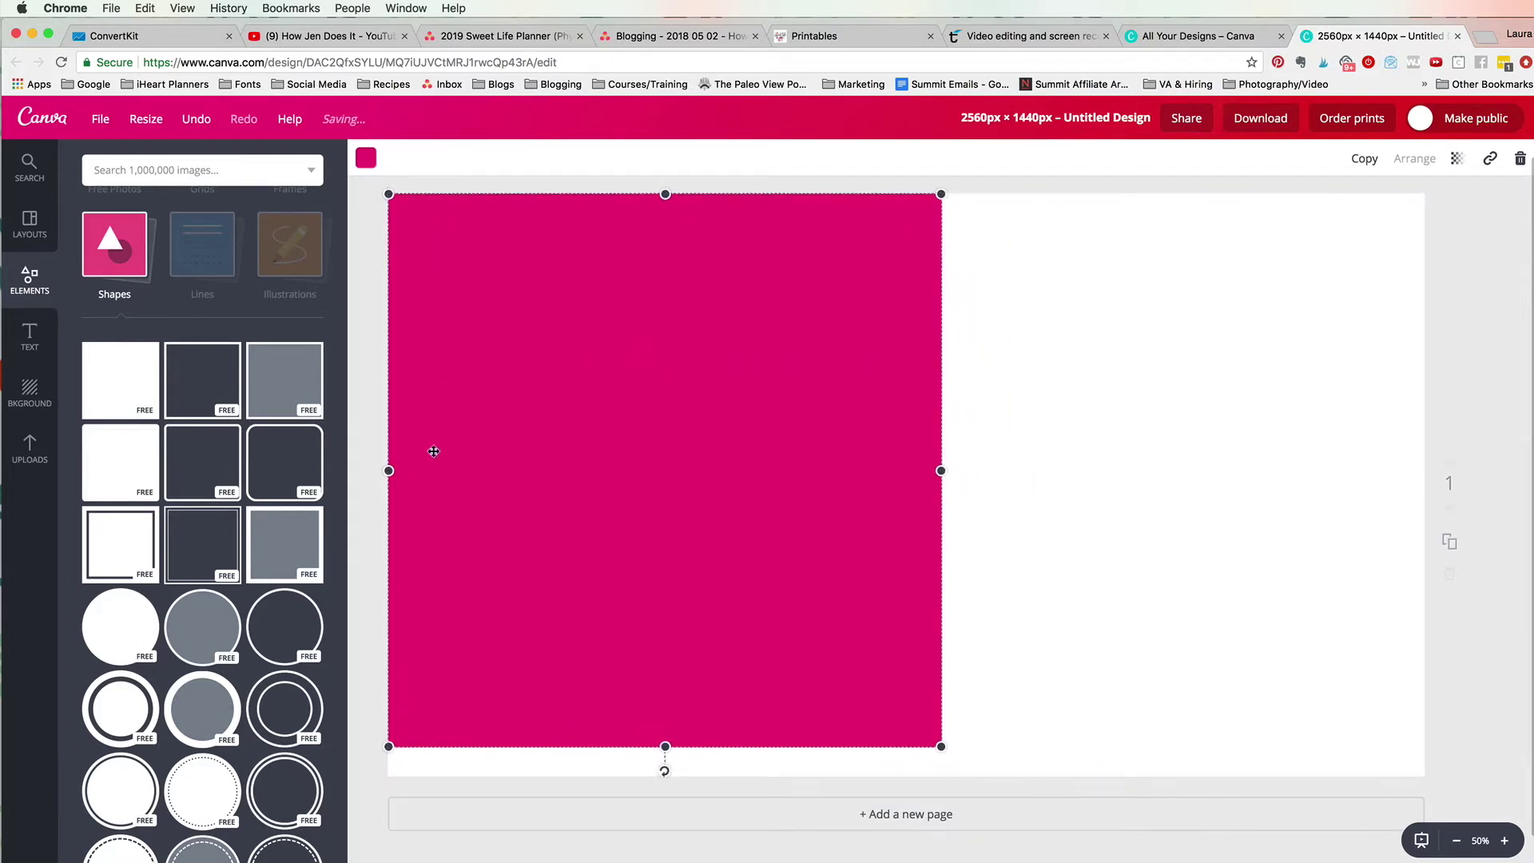
{"action": "left_click_drag", "start_coordinate": [945, 750], "coordinate": [1427, 846]}
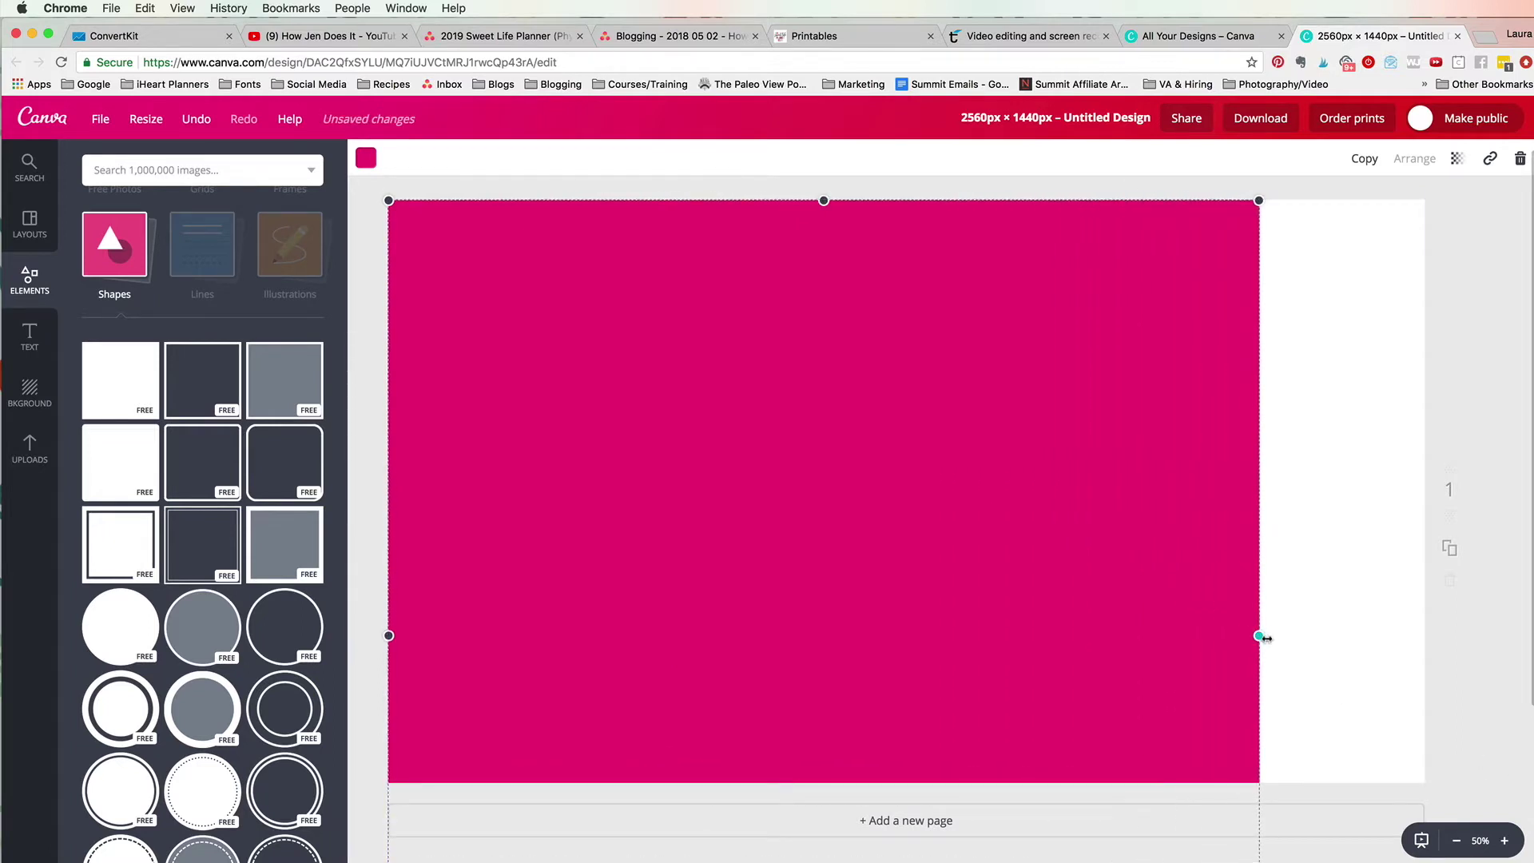
{"action": "left_click_drag", "start_coordinate": [1259, 636], "coordinate": [1422, 637]}
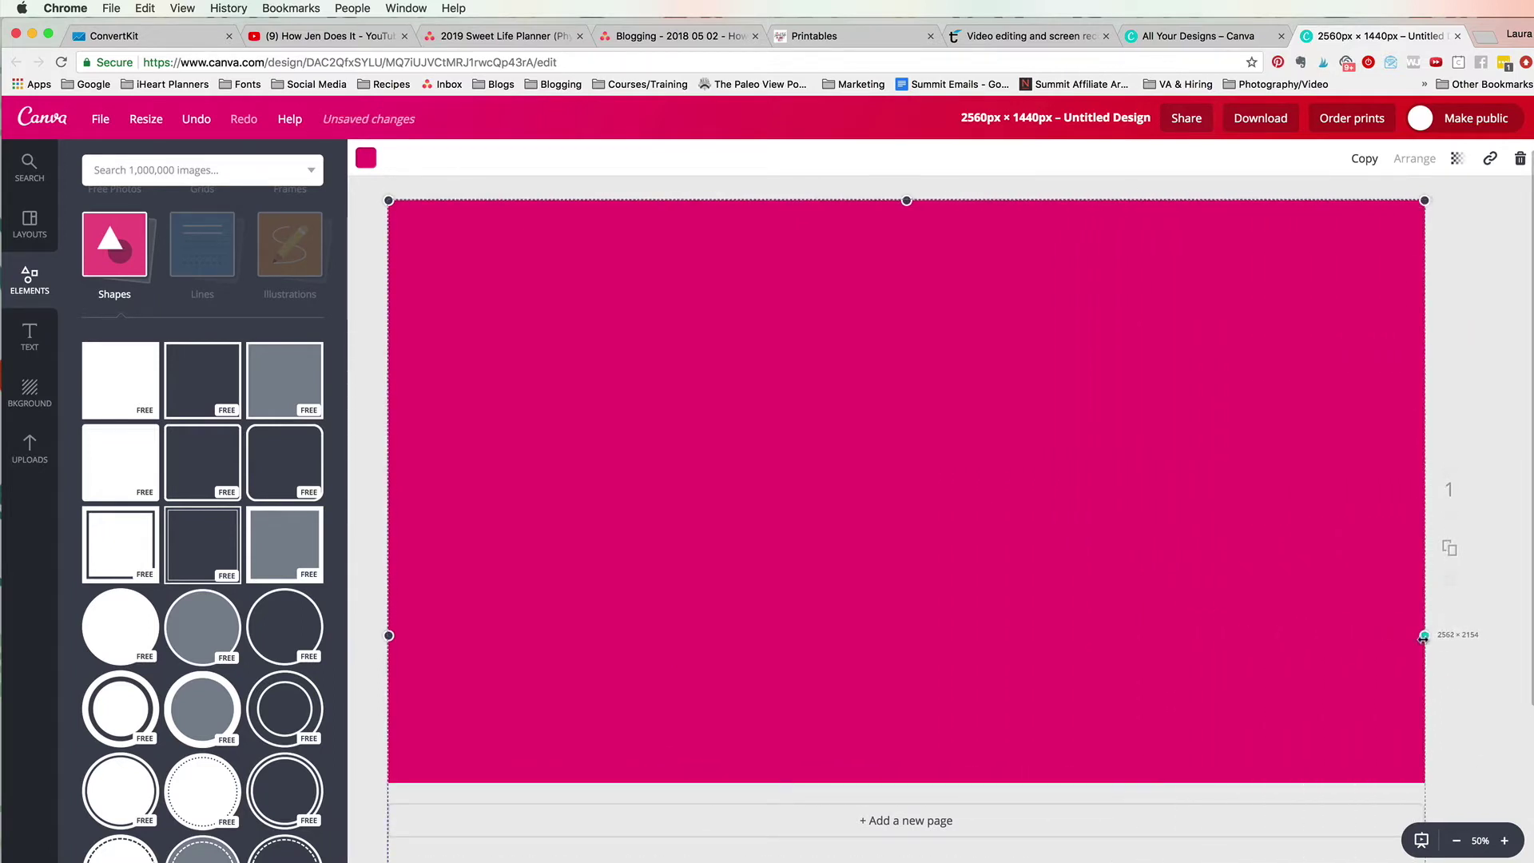
{"action": "scroll", "coordinate": [844, 597], "scroll_direction": "down", "scroll_amount": 3}
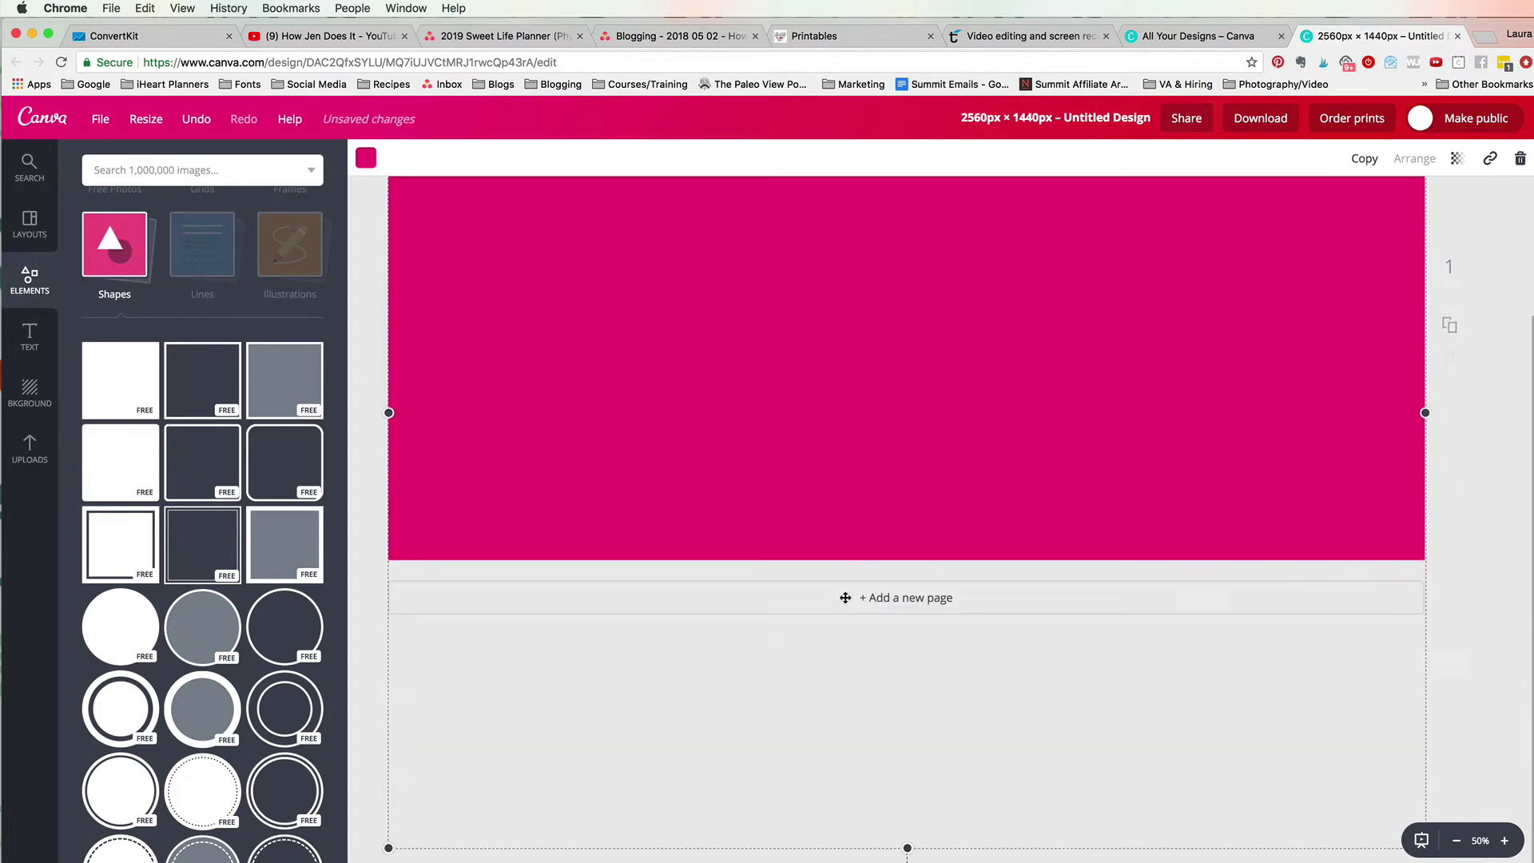
{"action": "scroll", "coordinate": [794, 746], "scroll_direction": "up", "scroll_amount": 3}
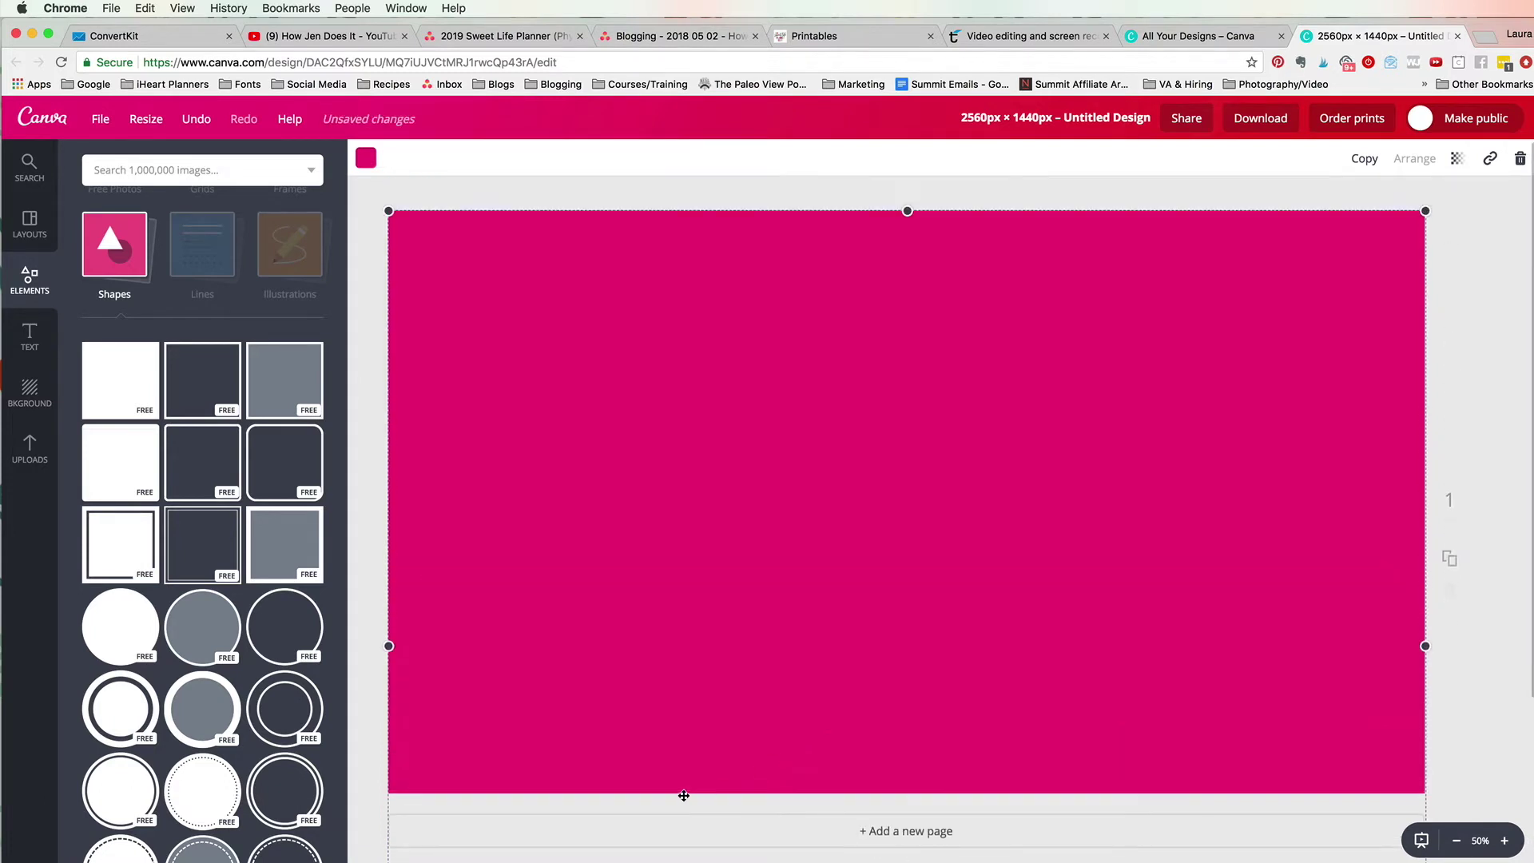
{"action": "left_click", "coordinate": [1466, 326]}
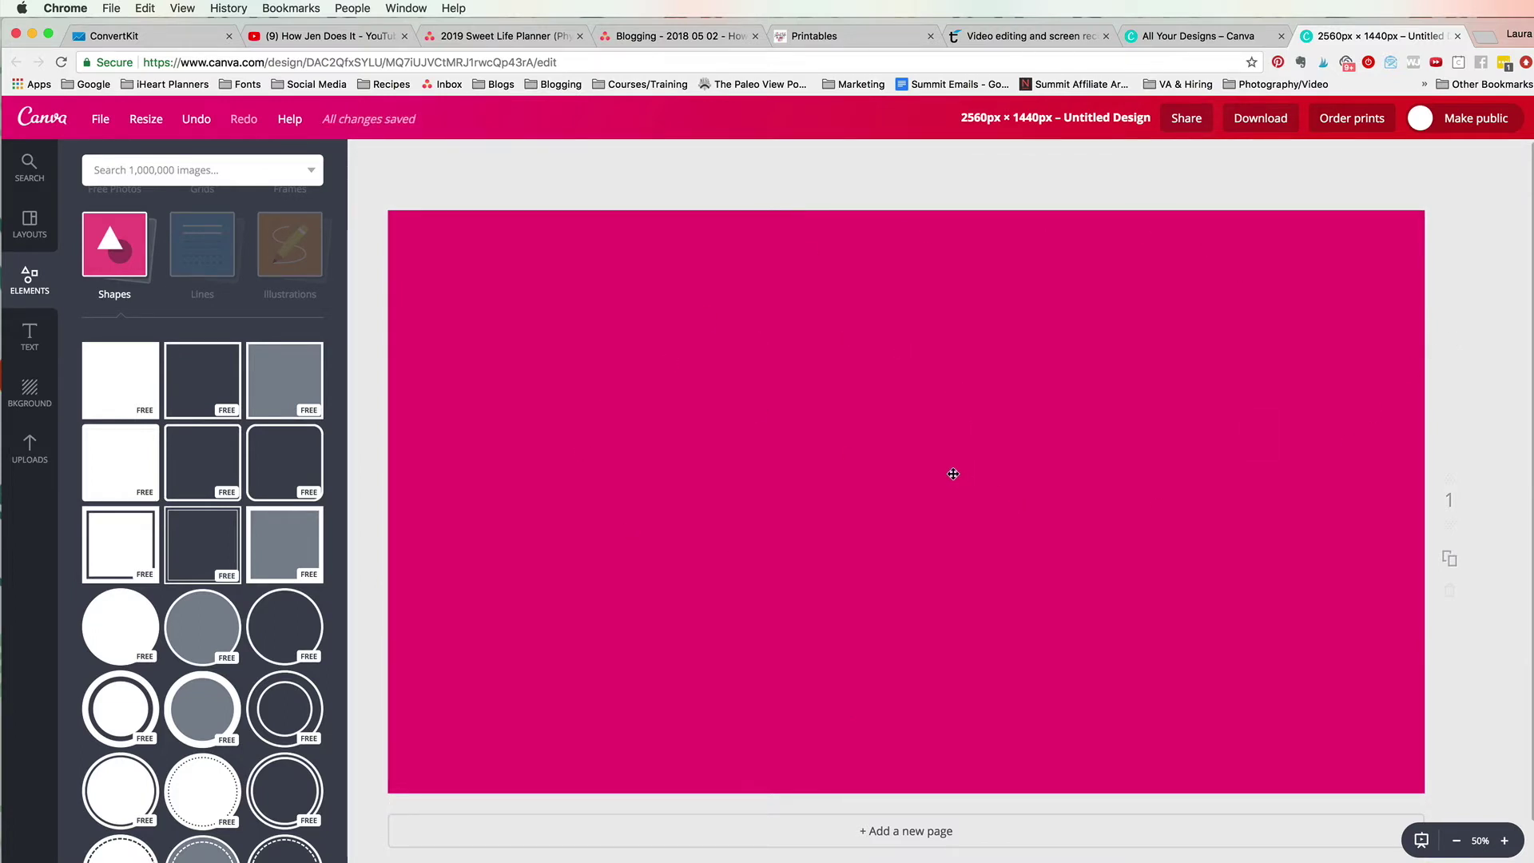
- Select the background shape and open its colour options, briefly visiting the brand palette settings
{"action": "scroll", "coordinate": [142, 584], "scroll_direction": "down", "scroll_amount": 7}
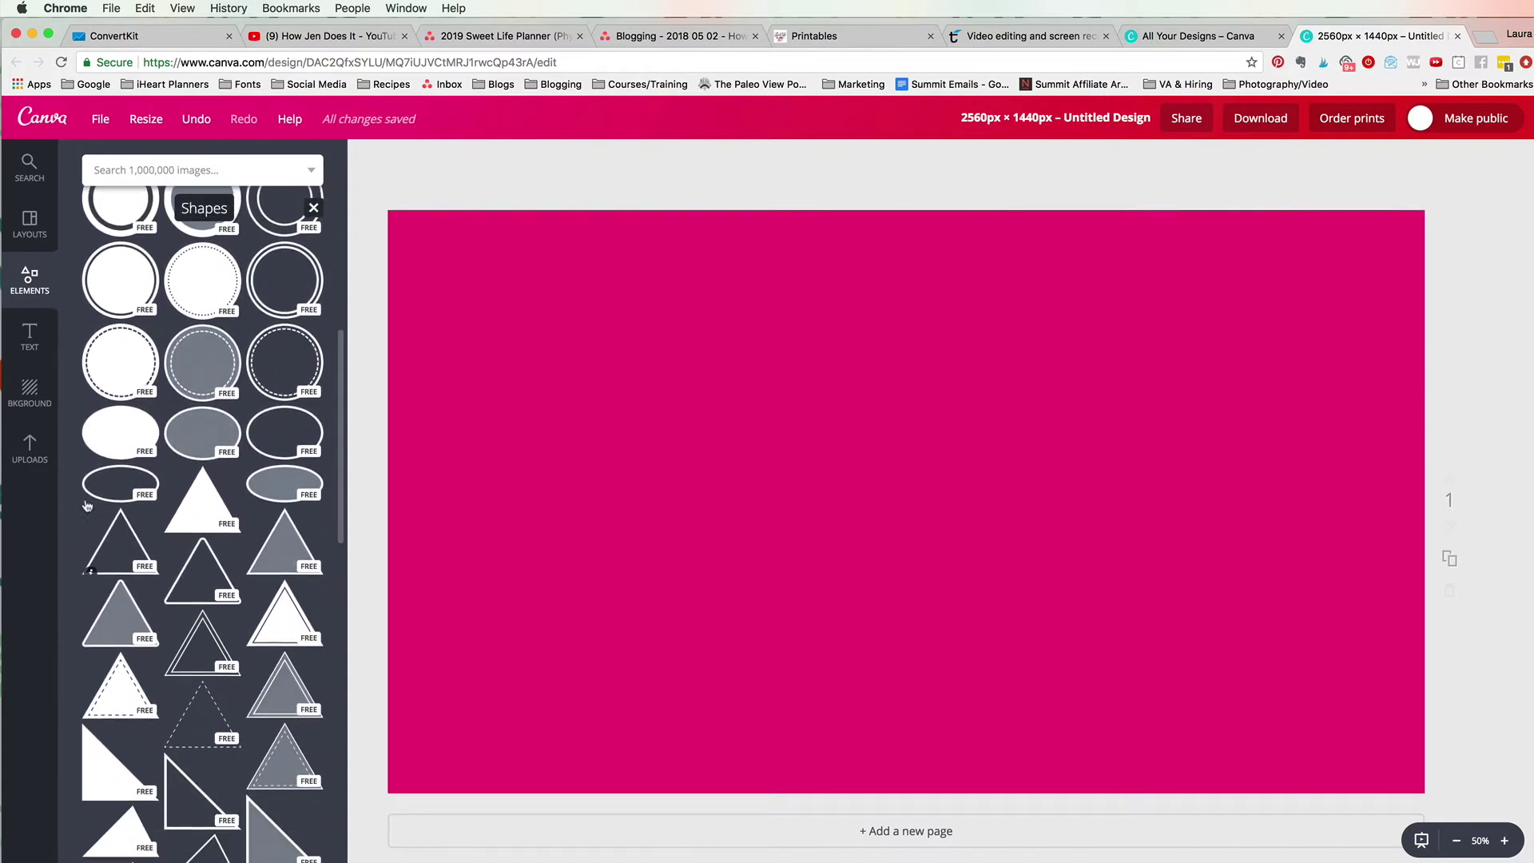
{"action": "scroll", "coordinate": [200, 351], "scroll_direction": "up", "scroll_amount": 10}
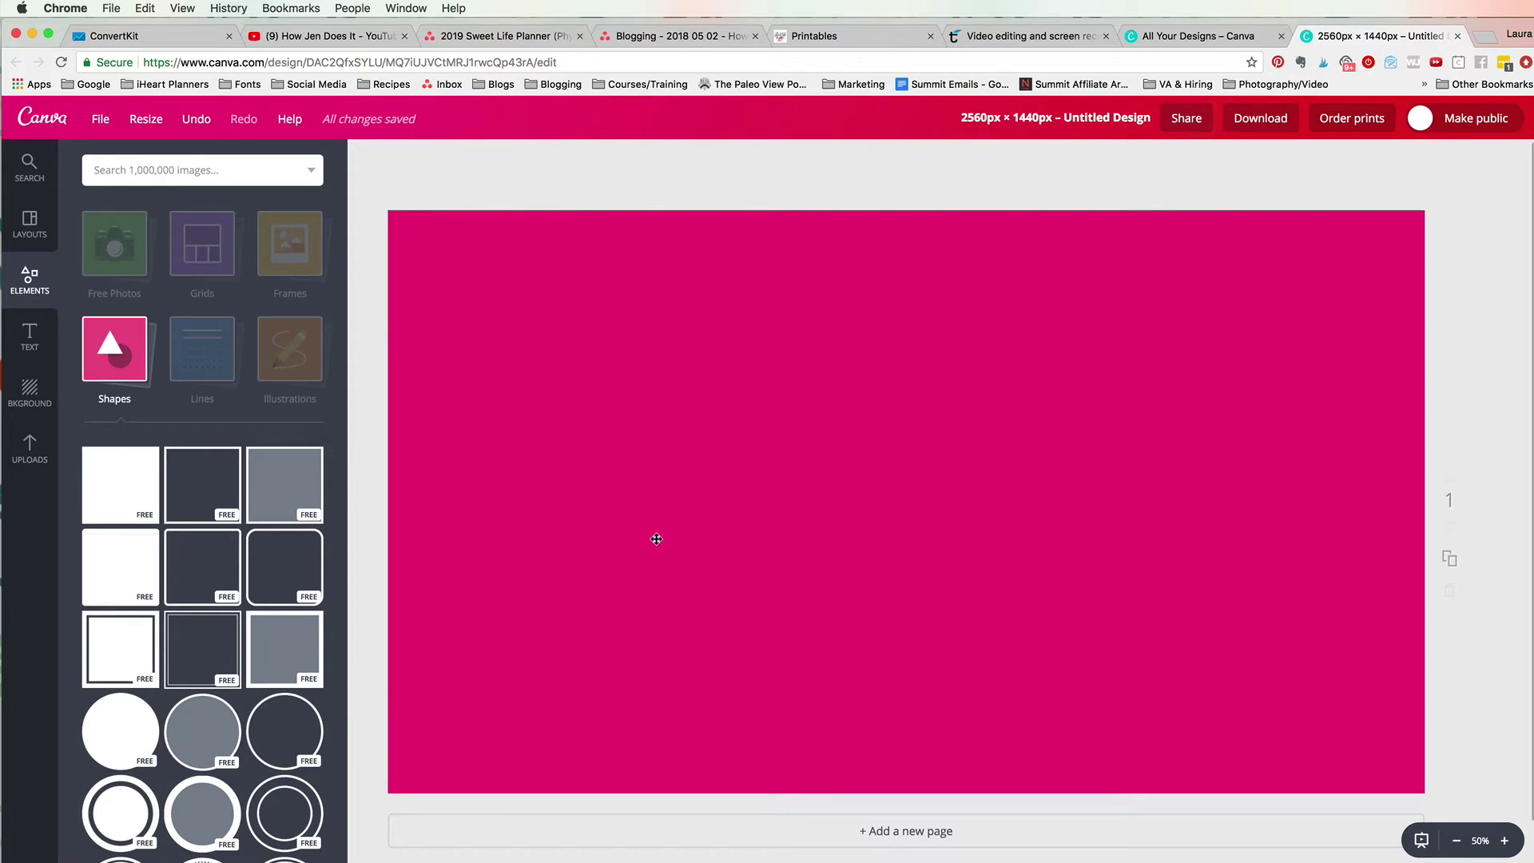
{"action": "left_click", "coordinate": [671, 495]}
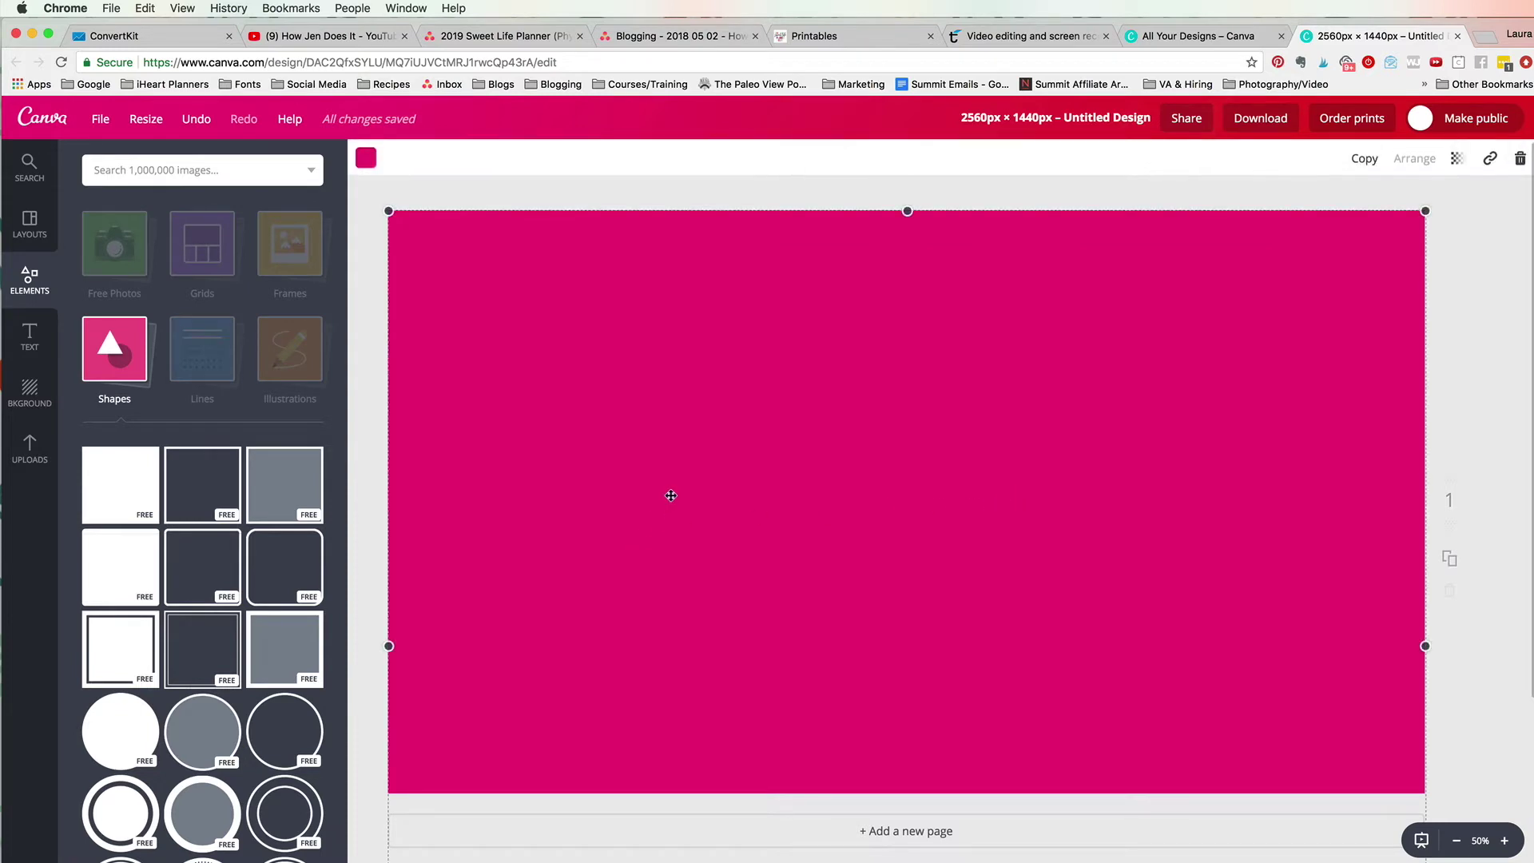
{"action": "left_click", "coordinate": [365, 163]}
{"action": "scroll", "coordinate": [445, 344], "scroll_direction": "down", "scroll_amount": 2}
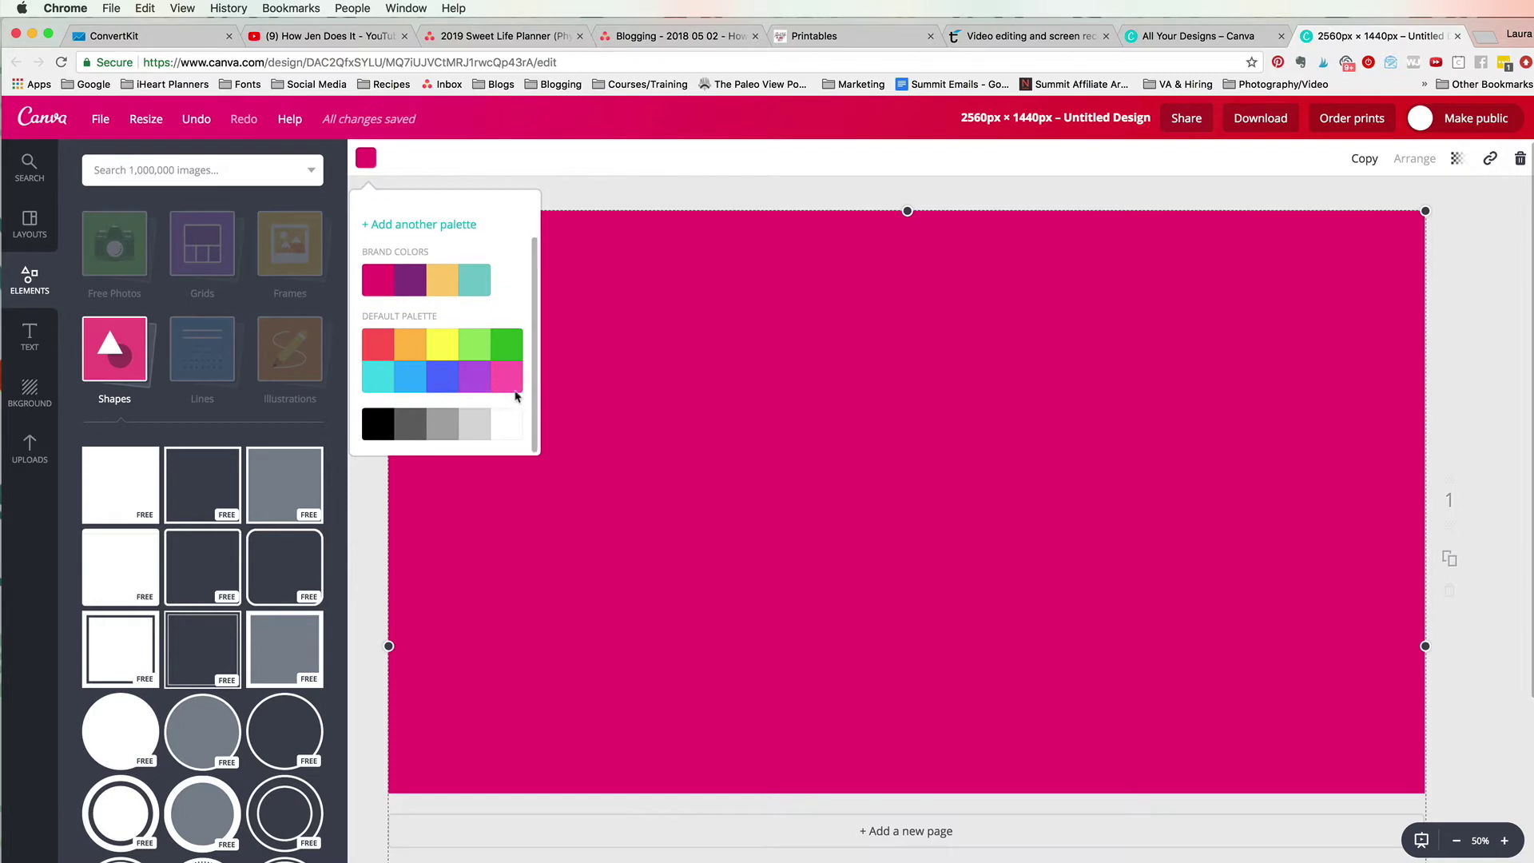
{"action": "left_click", "coordinate": [395, 229]}
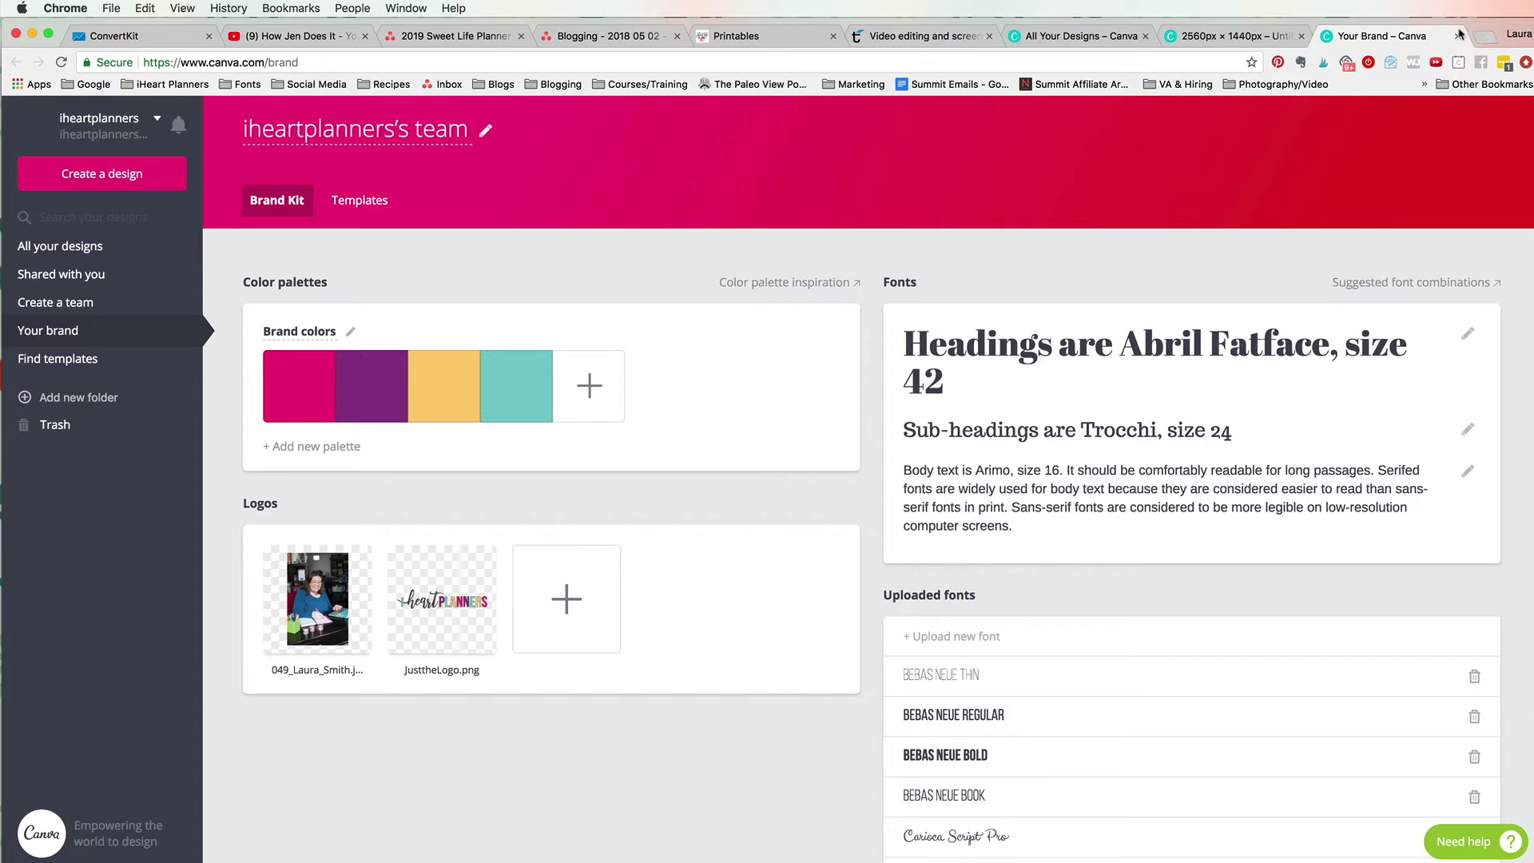
{"action": "left_click", "coordinate": [1219, 38]}
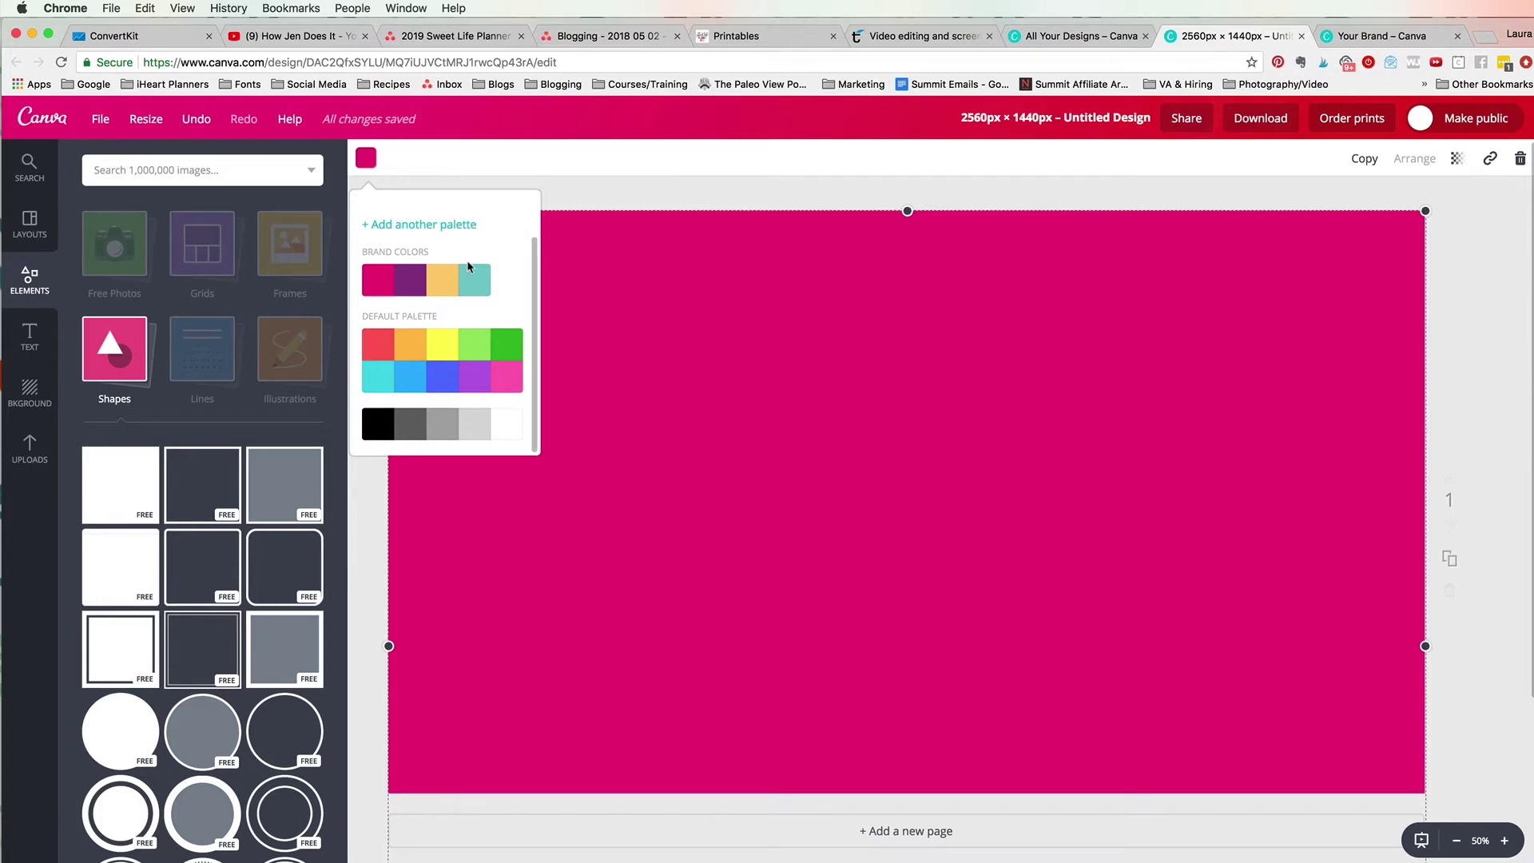
{"action": "scroll", "coordinate": [444, 367], "scroll_direction": "up", "scroll_amount": 2}
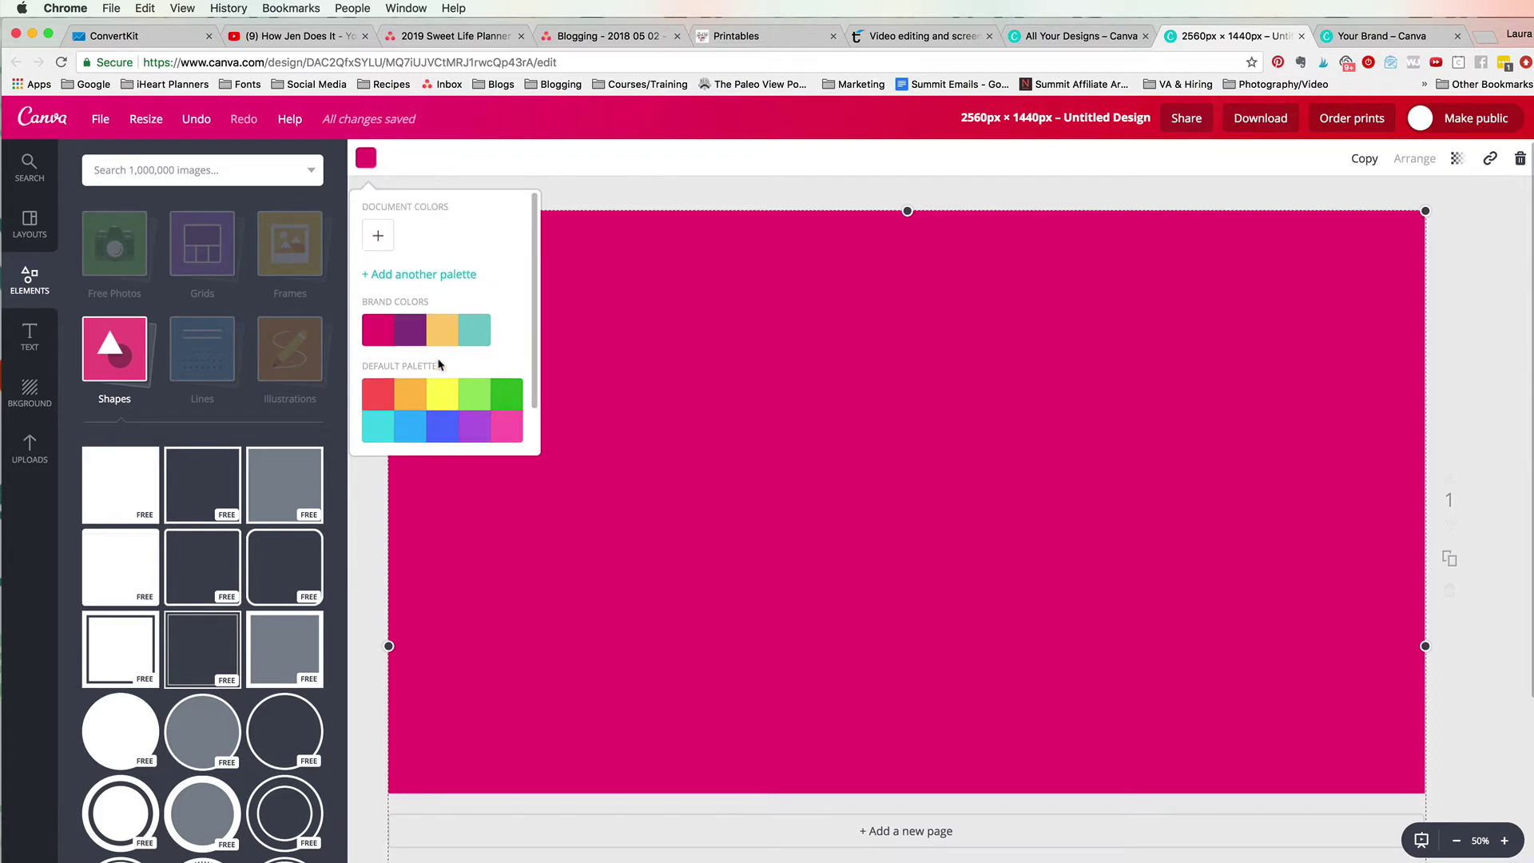
- Add a new document colour and recolour the background a brighter, lighter pink
{"action": "left_click", "coordinate": [378, 238]}
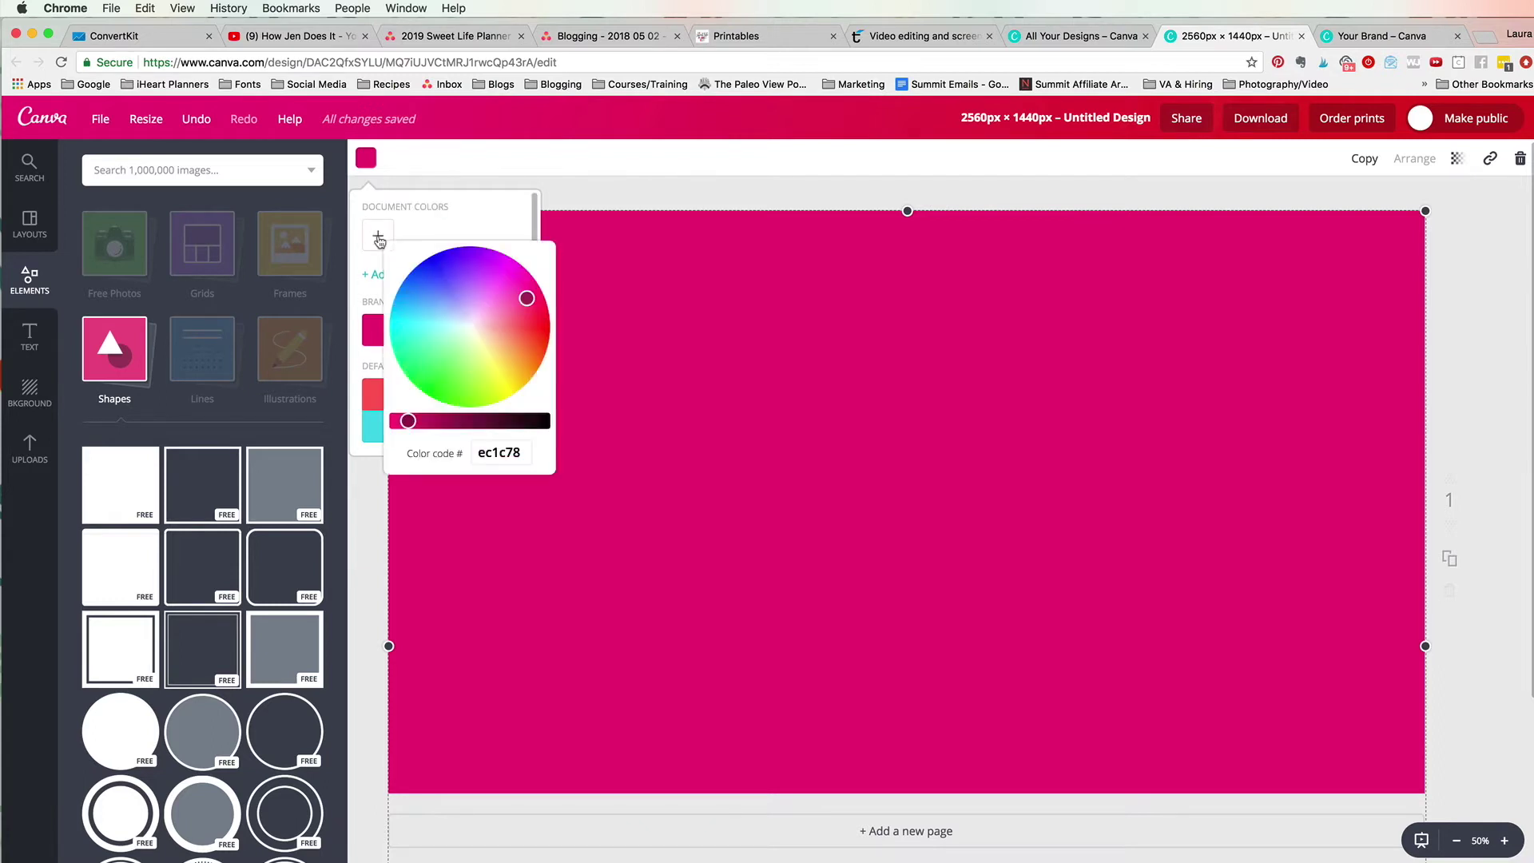
{"action": "left_click", "coordinate": [497, 454]}
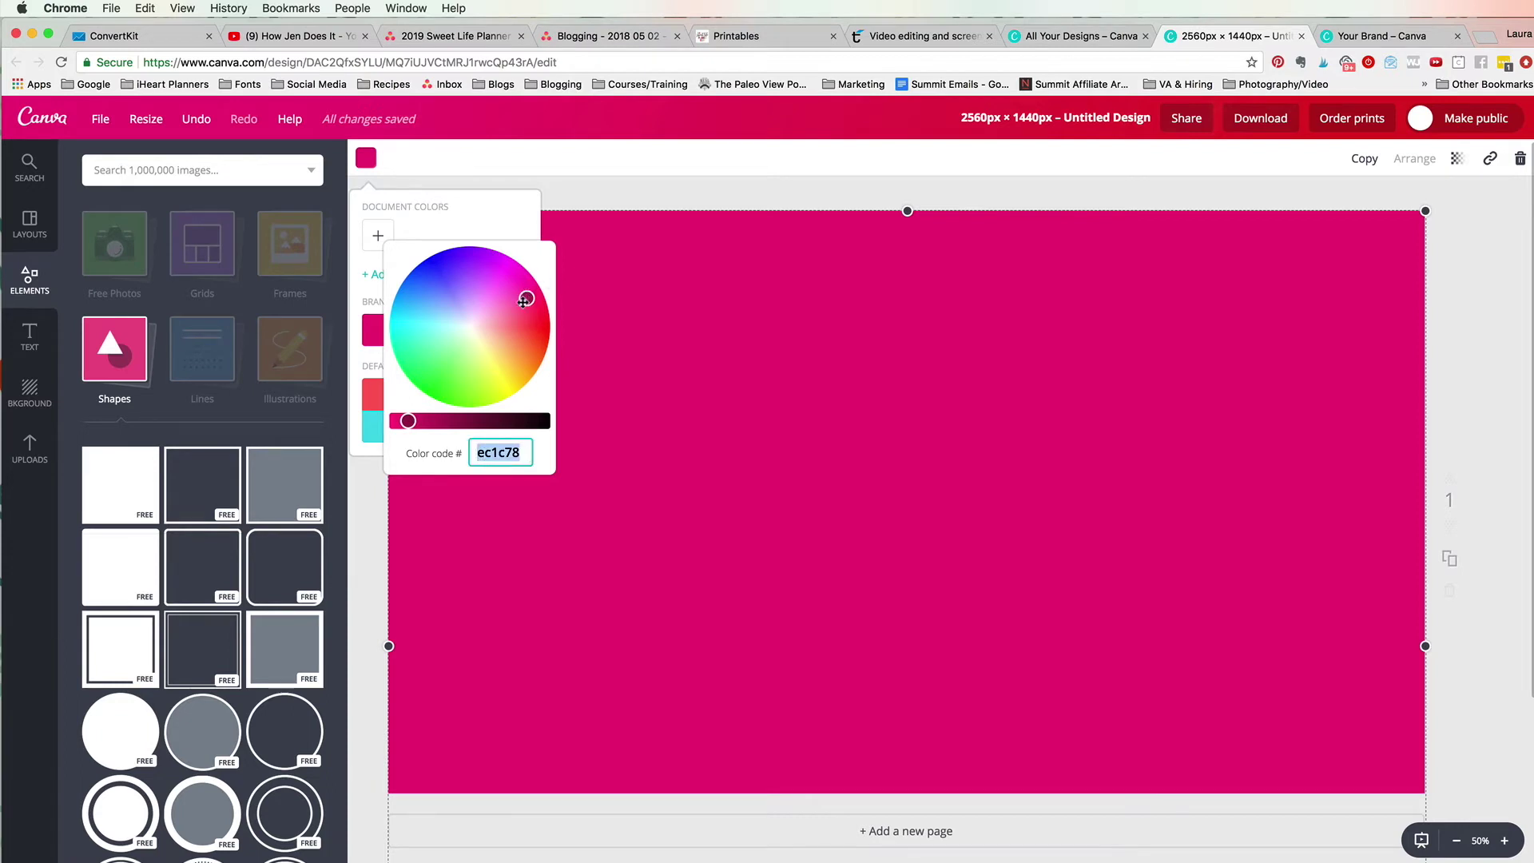
{"action": "mouse_move", "coordinate": [523, 301]}
{"action": "left_mouse_down"}
{"action": "mouse_move", "coordinate": [431, 314]}
{"action": "mouse_move", "coordinate": [493, 308]}
{"action": "mouse_move", "coordinate": [526, 339]}
{"action": "mouse_move", "coordinate": [520, 308]}
{"action": "left_mouse_up"}
{"action": "left_click", "coordinate": [474, 222]}
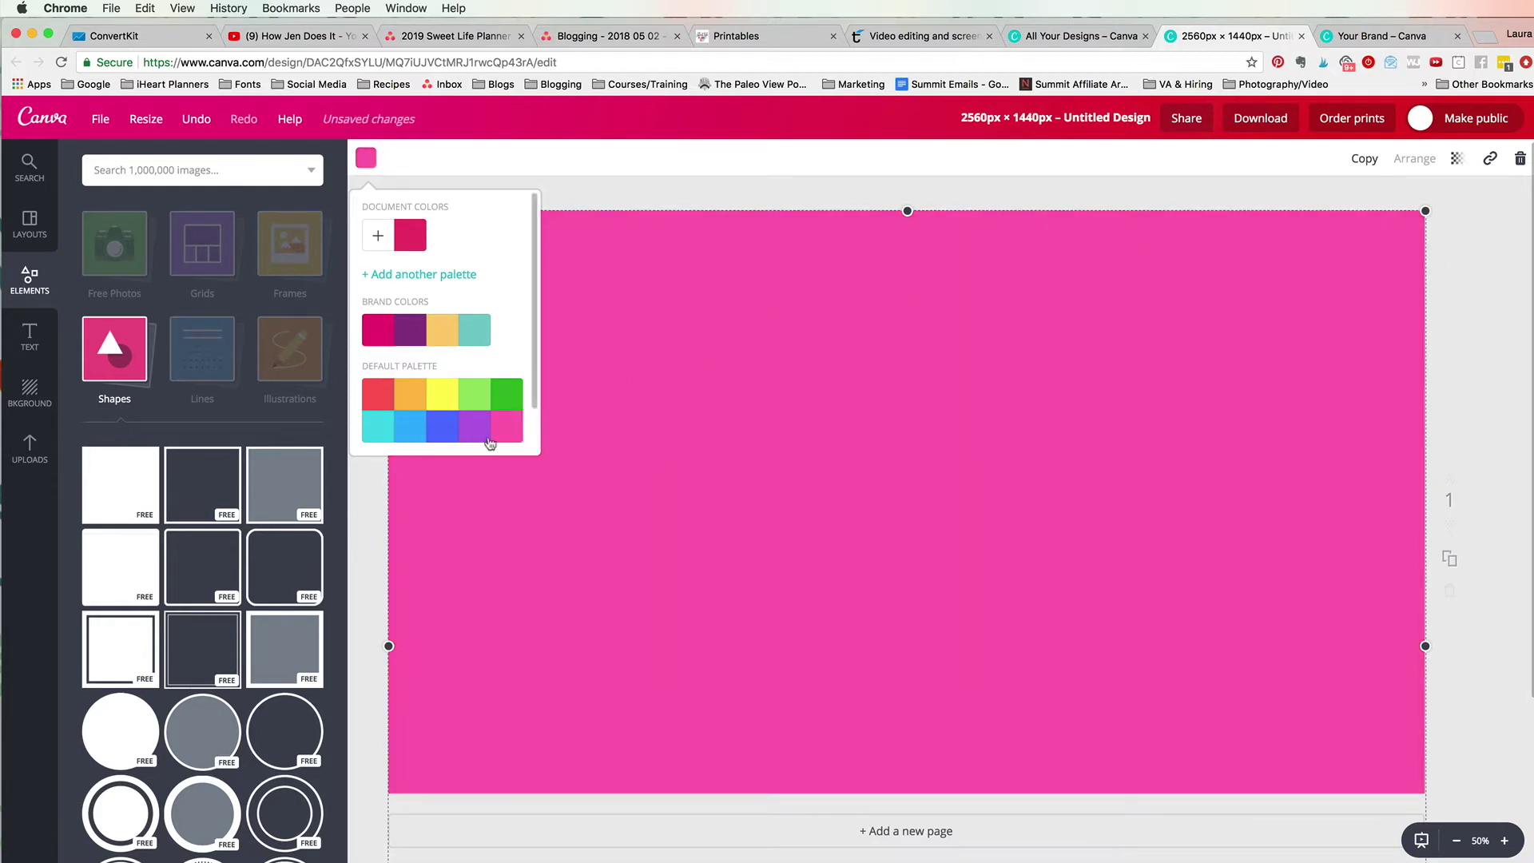
{"action": "left_click", "coordinate": [639, 193]}
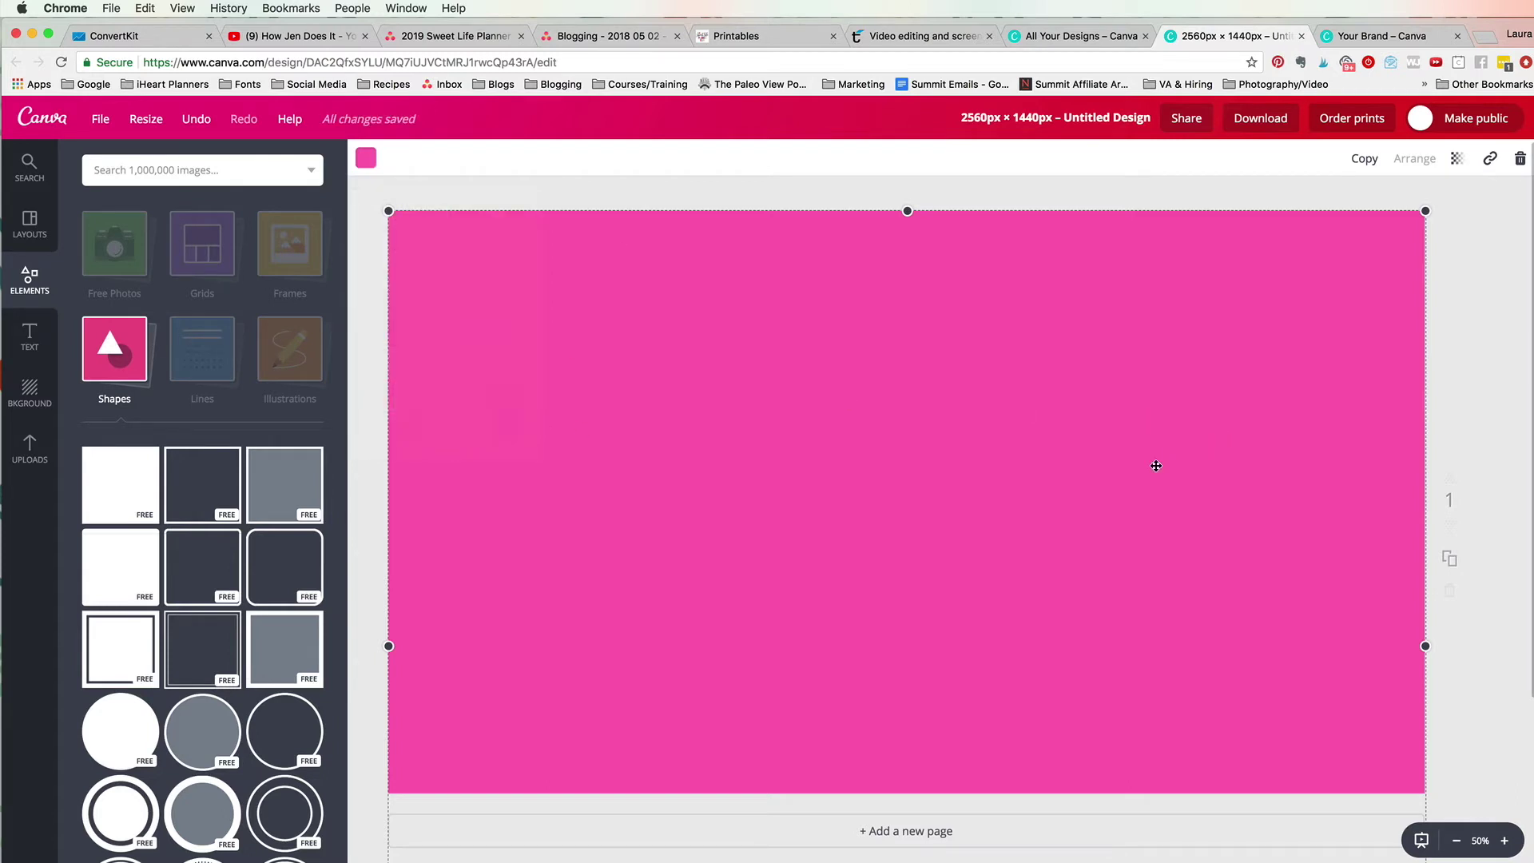
{"action": "scroll", "coordinate": [166, 514], "scroll_direction": "down", "scroll_amount": 10}
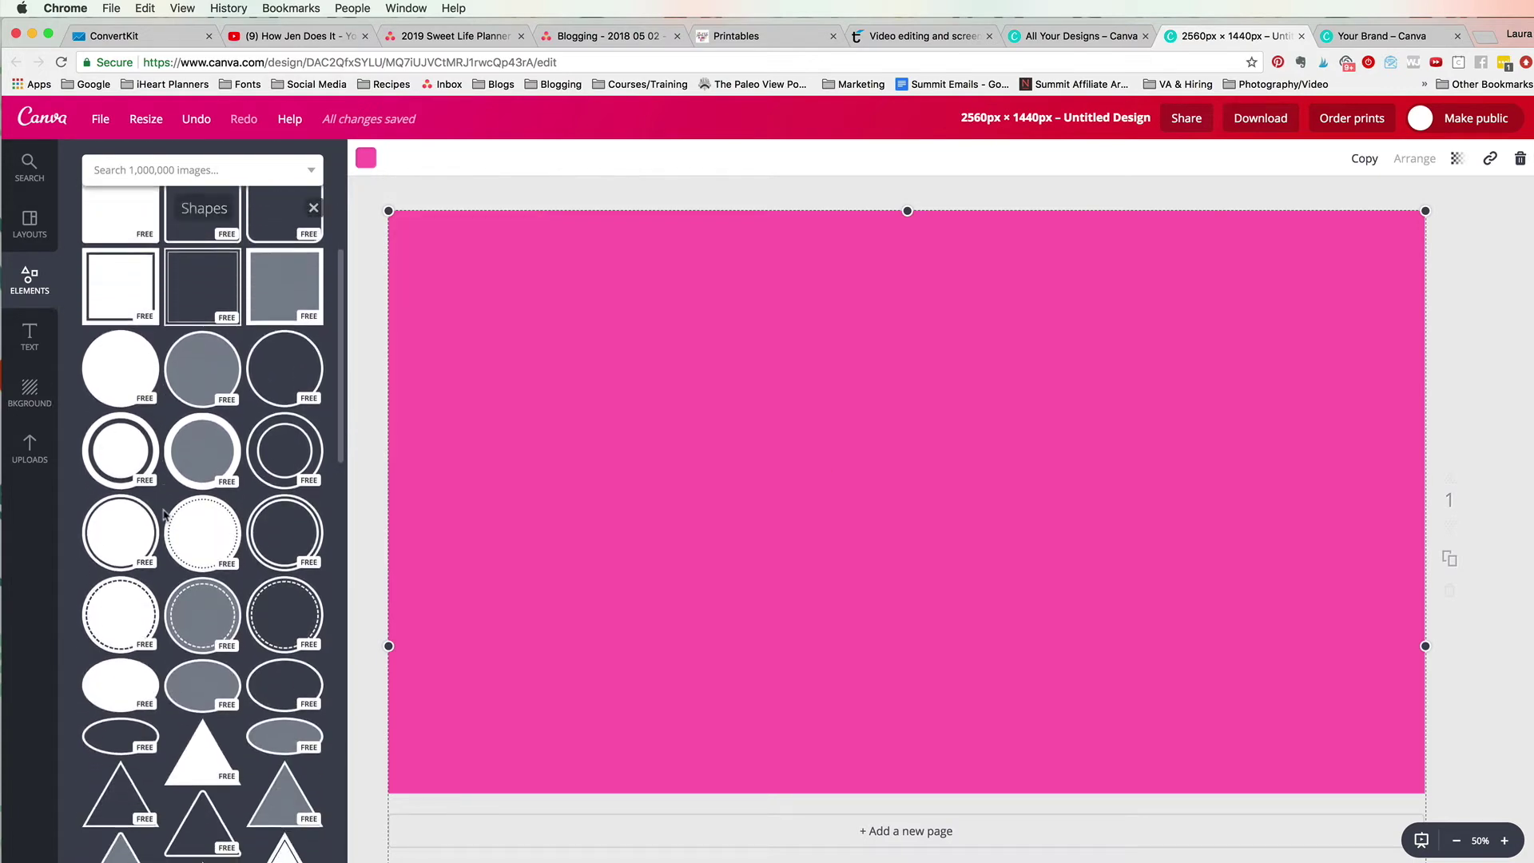
- Add another square and reshape it into a tall dark pink rectangle near the right edge, set slightly down from the top
{"action": "scroll", "coordinate": [164, 510], "scroll_direction": "up", "scroll_amount": 15}
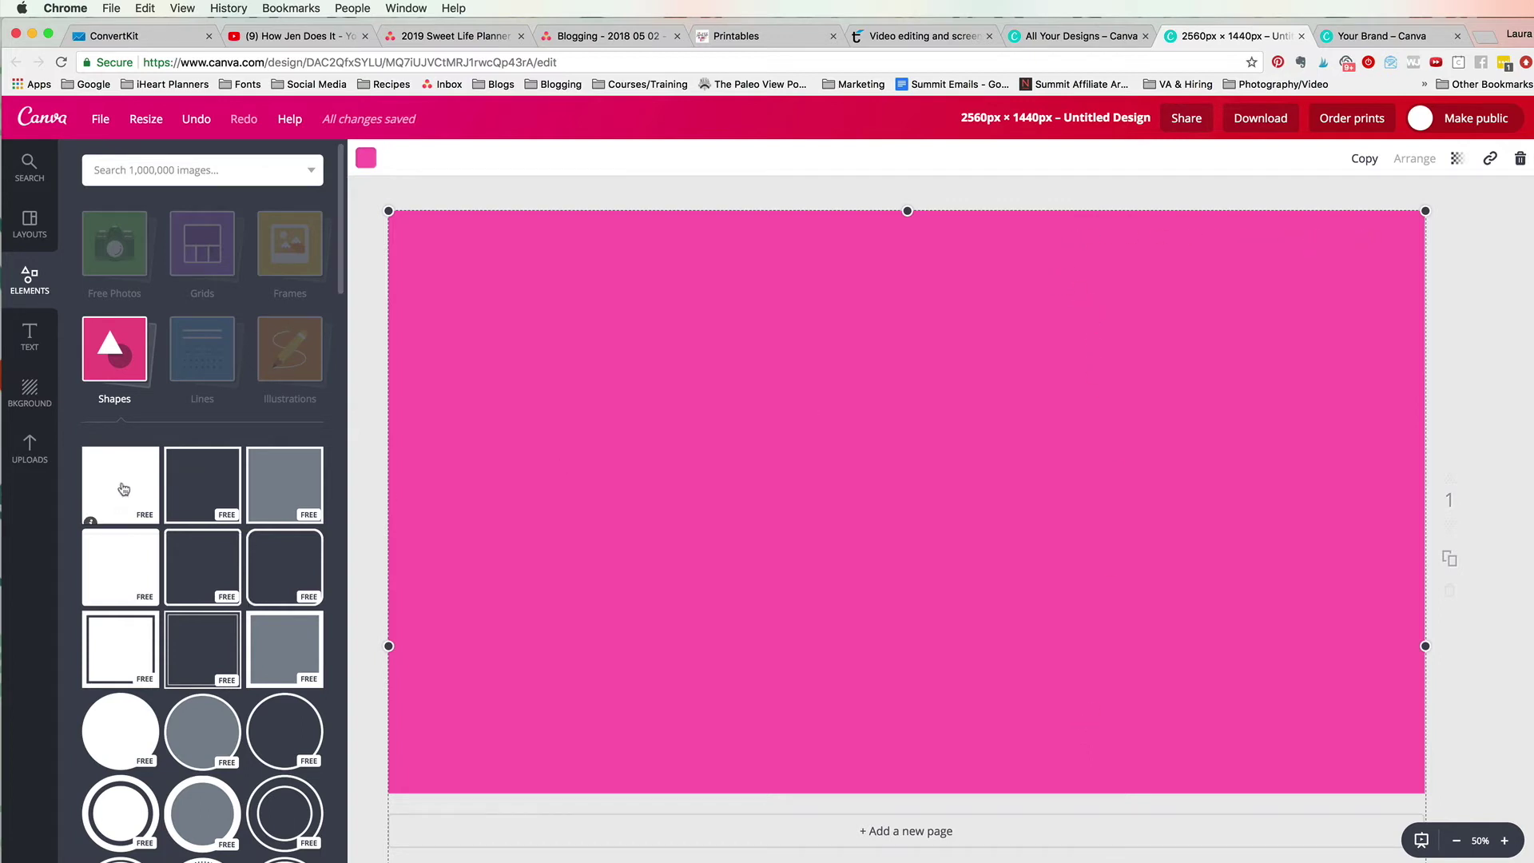
{"action": "left_click_drag", "start_coordinate": [123, 487], "coordinate": [1104, 472]}
{"action": "mouse_move", "coordinate": [1116, 225]}
{"action": "left_mouse_down"}
{"action": "mouse_move", "coordinate": [1116, 285]}
{"action": "mouse_move", "coordinate": [1125, 231]}
{"action": "left_mouse_up"}
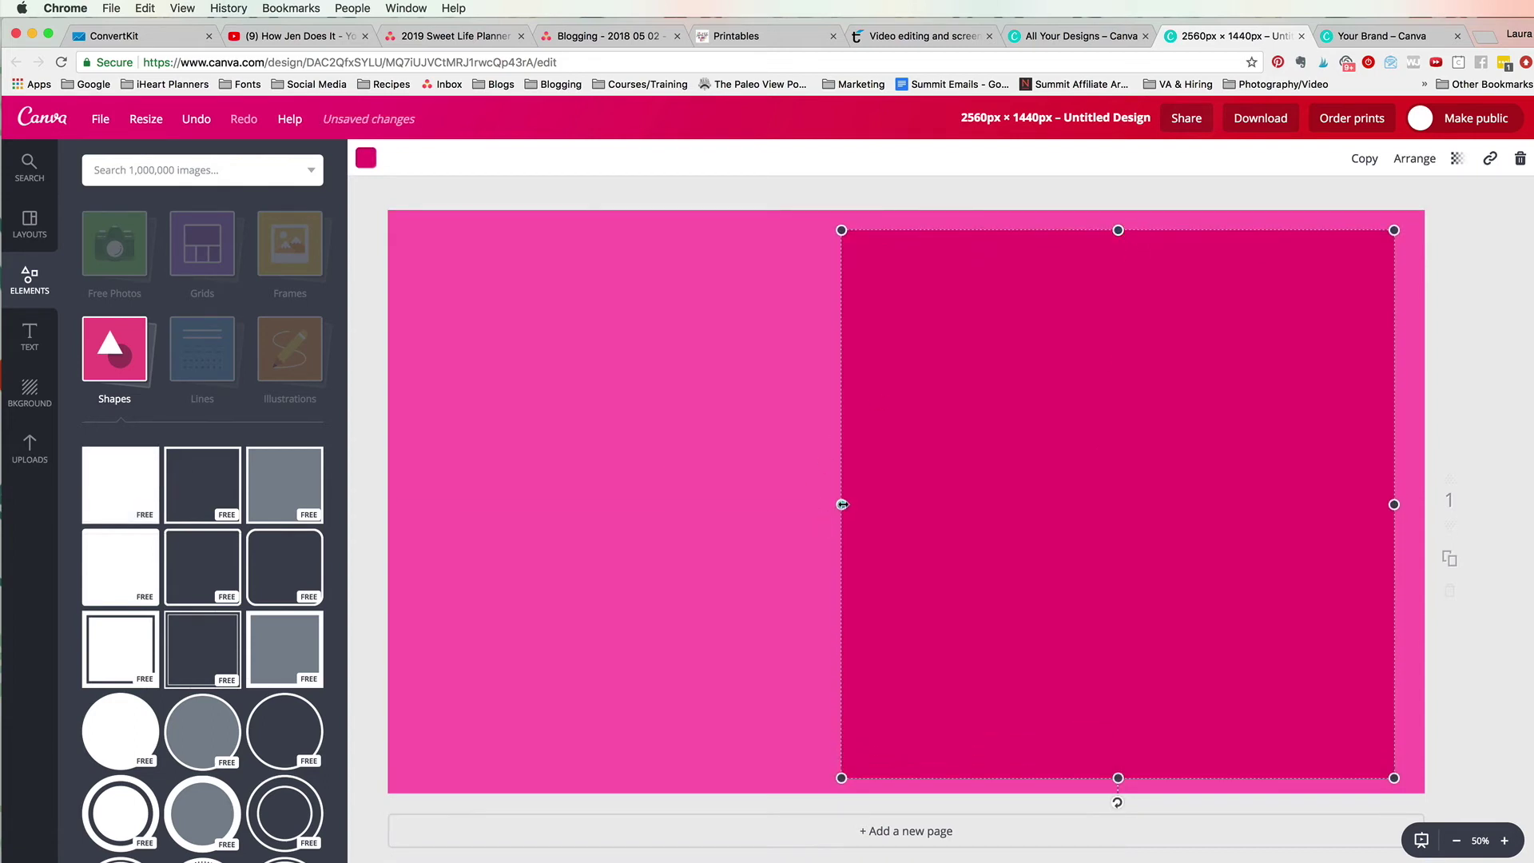
{"action": "left_click_drag", "start_coordinate": [842, 504], "coordinate": [1100, 501]}
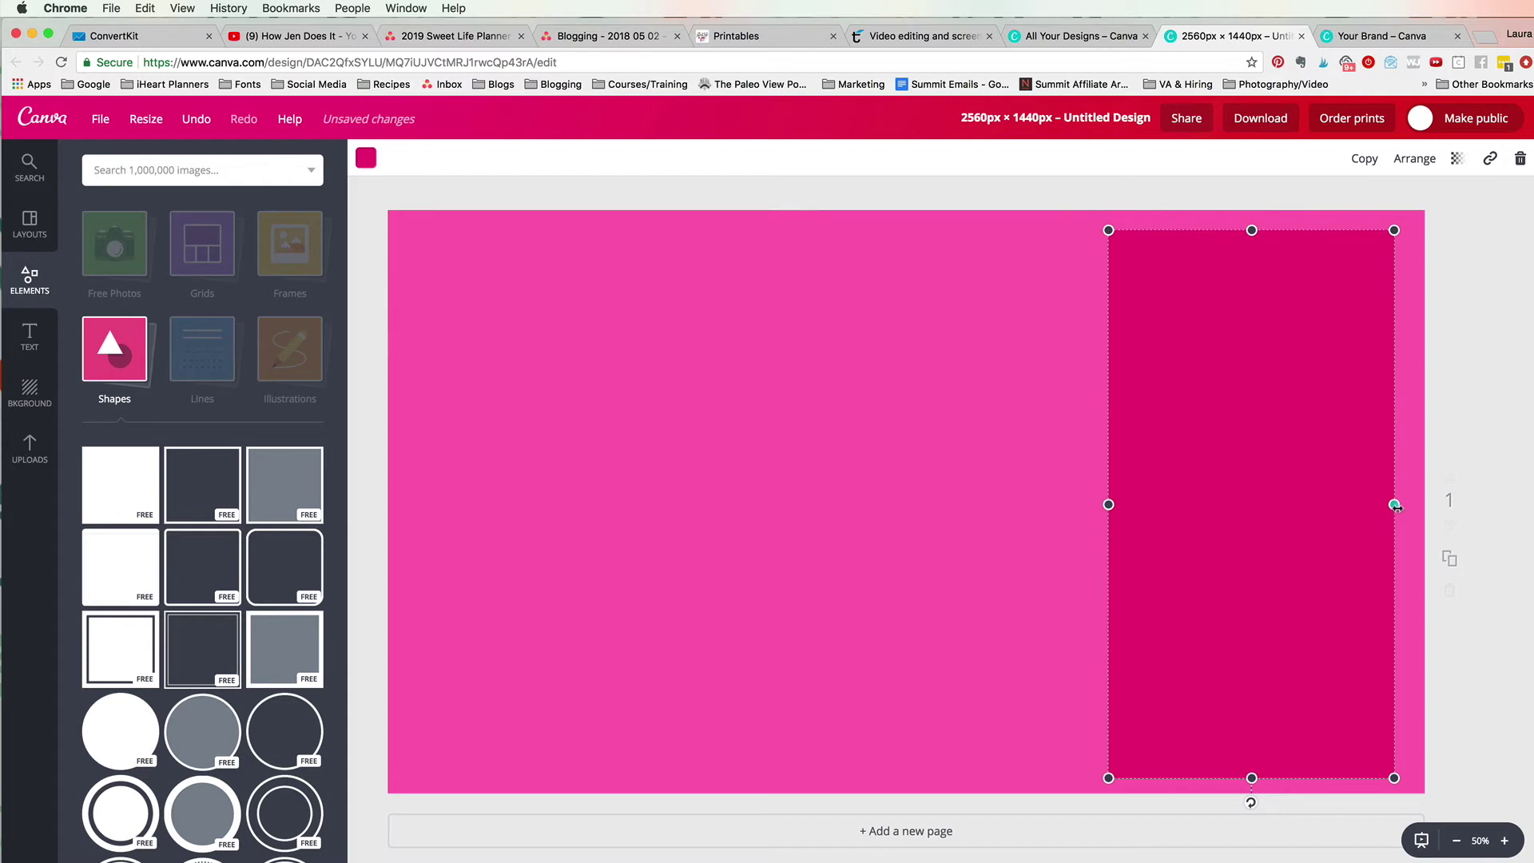
{"action": "left_click_drag", "start_coordinate": [1395, 505], "coordinate": [1404, 504]}
{"action": "left_click_drag", "start_coordinate": [1252, 231], "coordinate": [1254, 300]}
{"action": "left_click", "coordinate": [928, 325]}
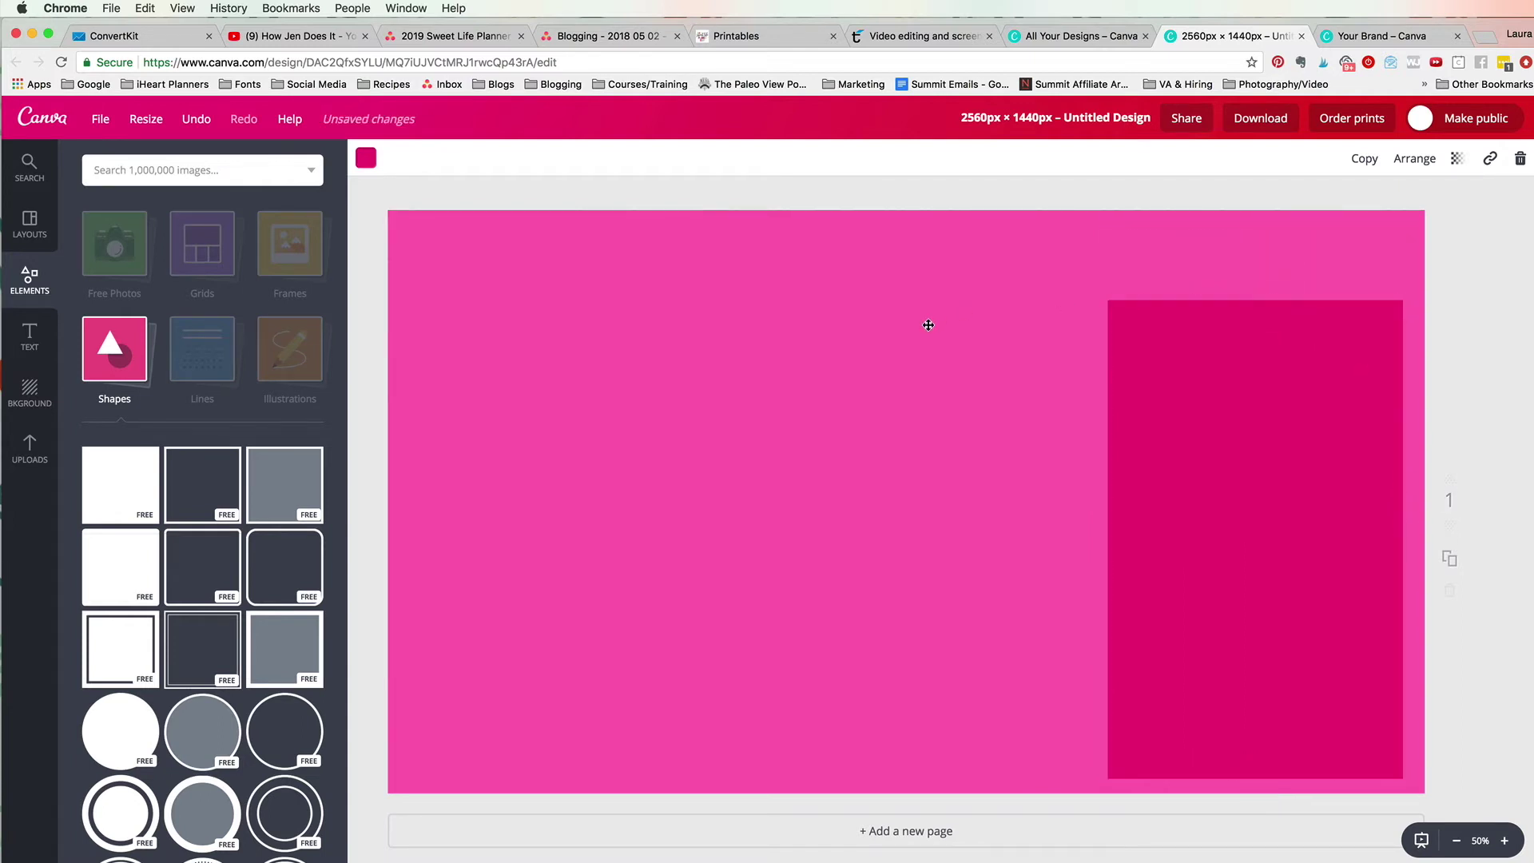
{"action": "left_click_drag", "start_coordinate": [1252, 510], "coordinate": [1253, 508]}
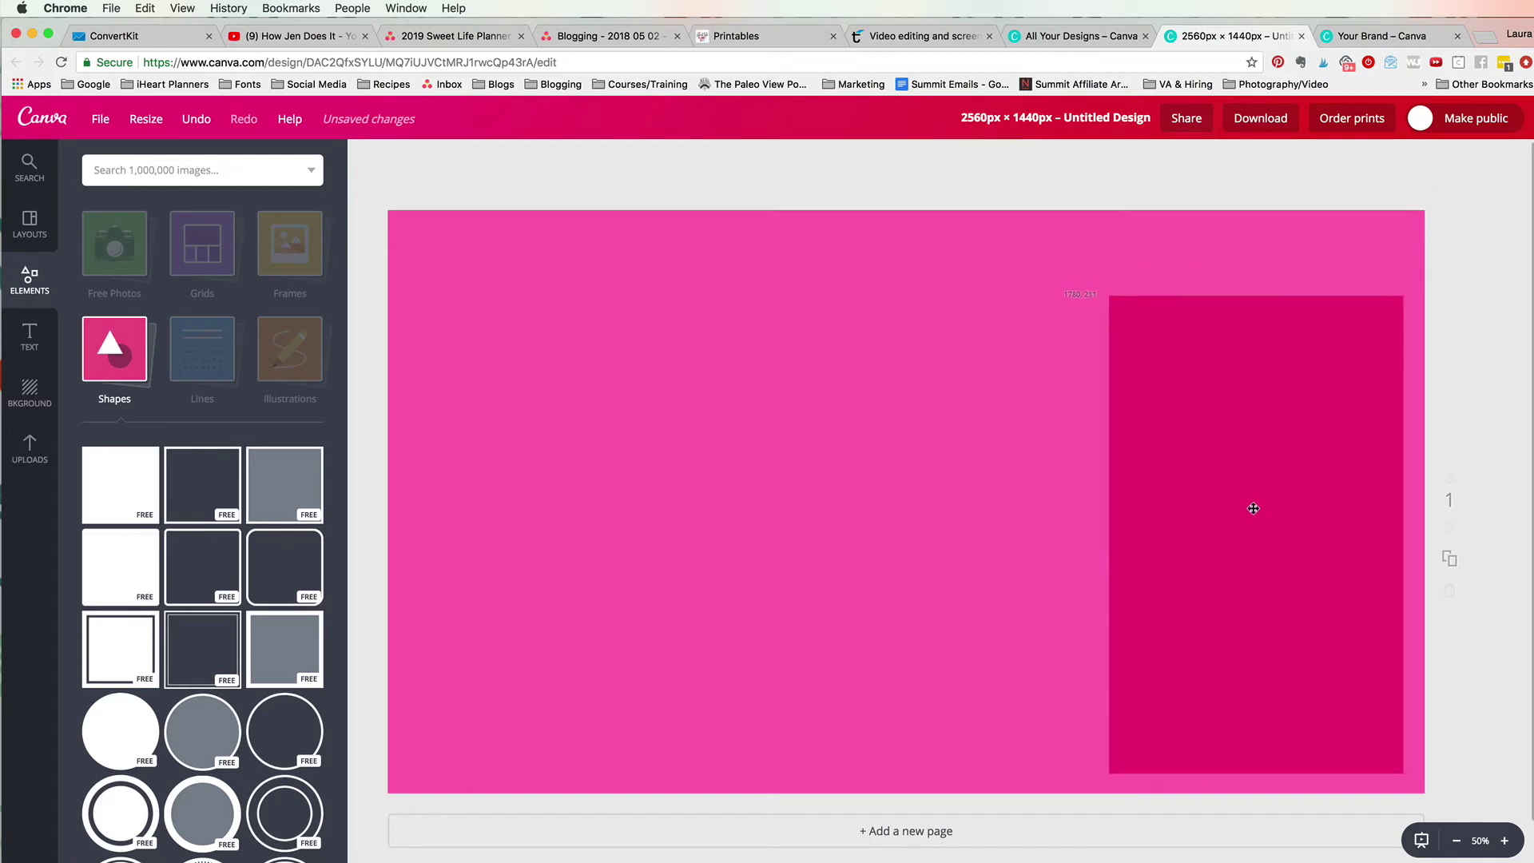
{"action": "left_click", "coordinate": [1177, 488]}
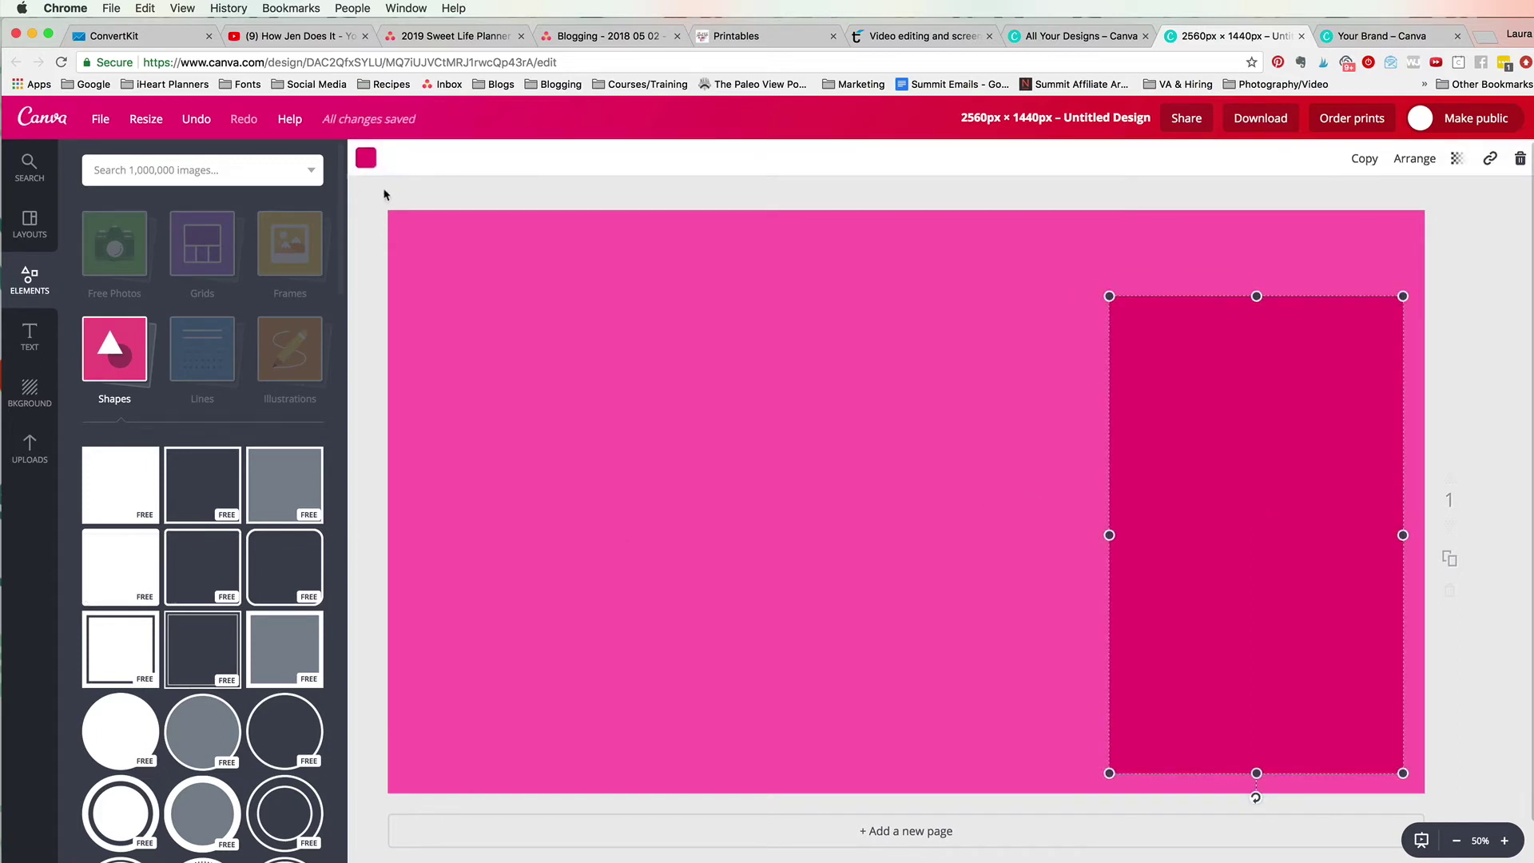
- Make the tall rectangle white with transparency 69 so it reads as a pale pink panel
{"action": "left_click", "coordinate": [365, 157]}
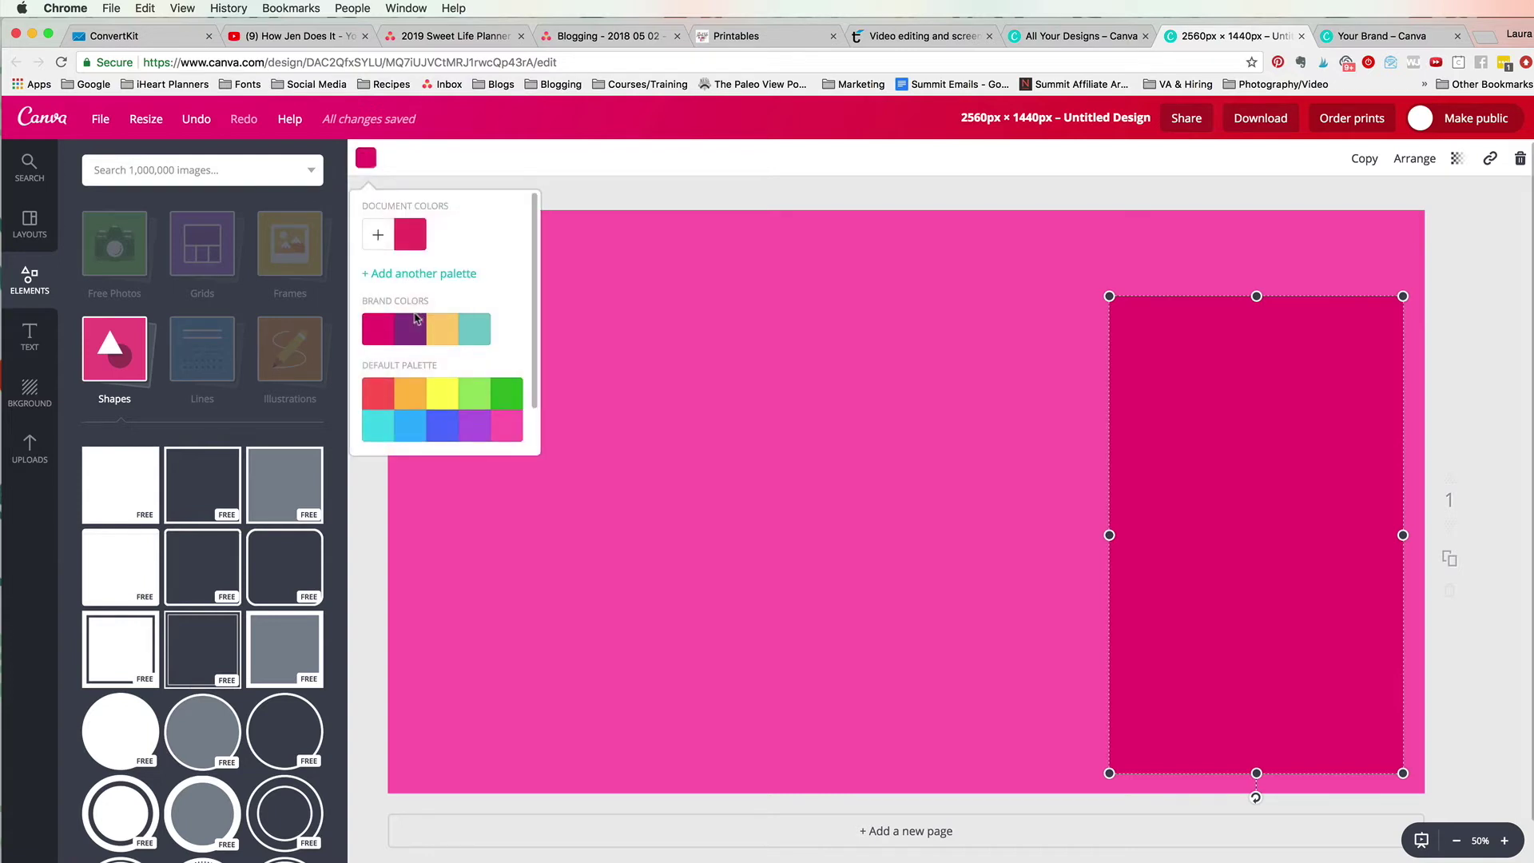
{"action": "scroll", "coordinate": [419, 328], "scroll_direction": "down", "scroll_amount": 2}
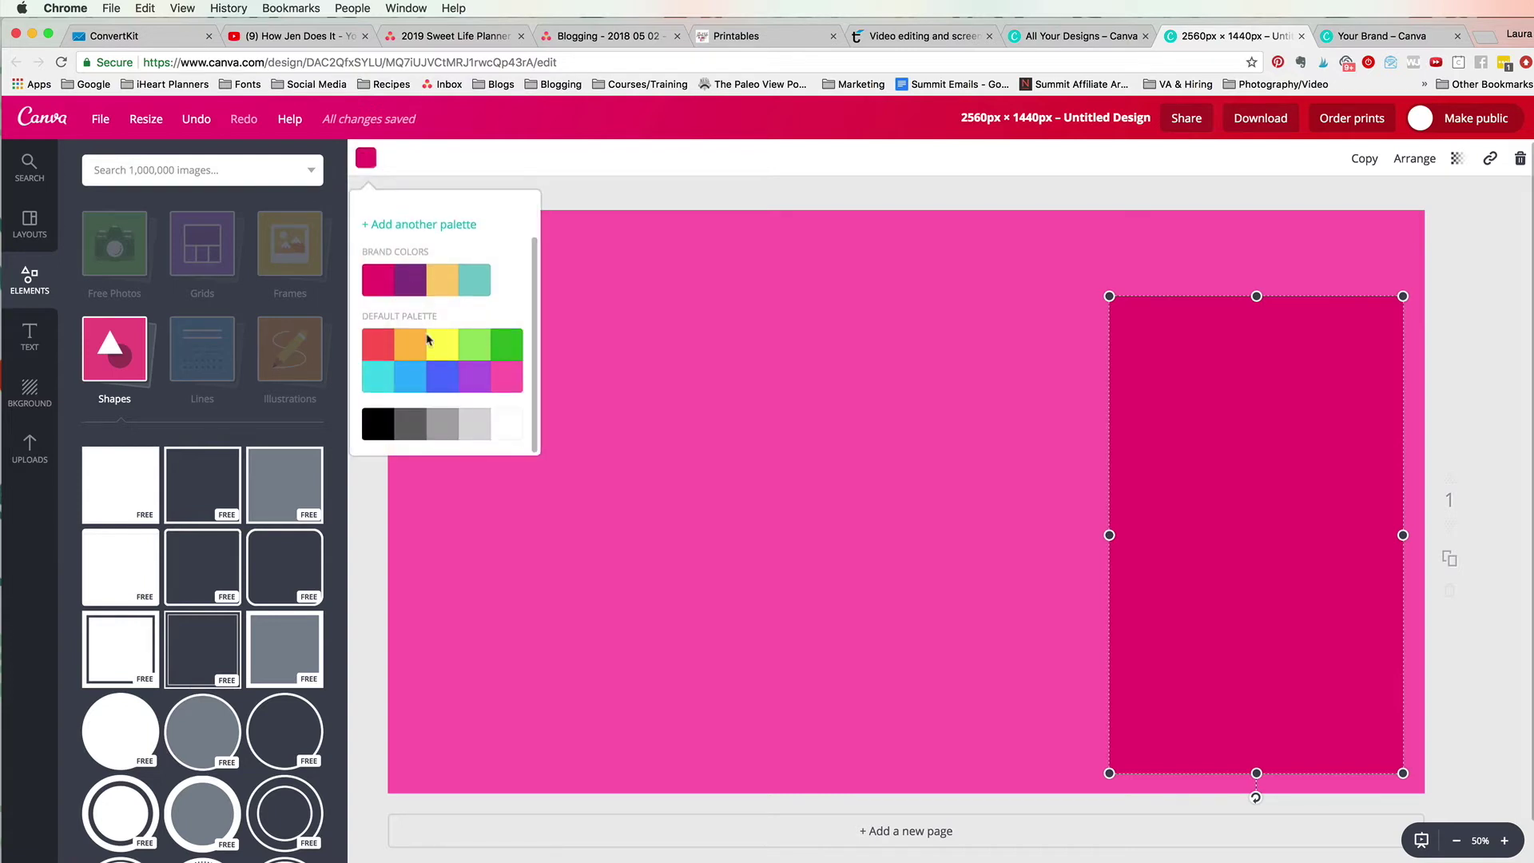
{"action": "left_click", "coordinate": [506, 434]}
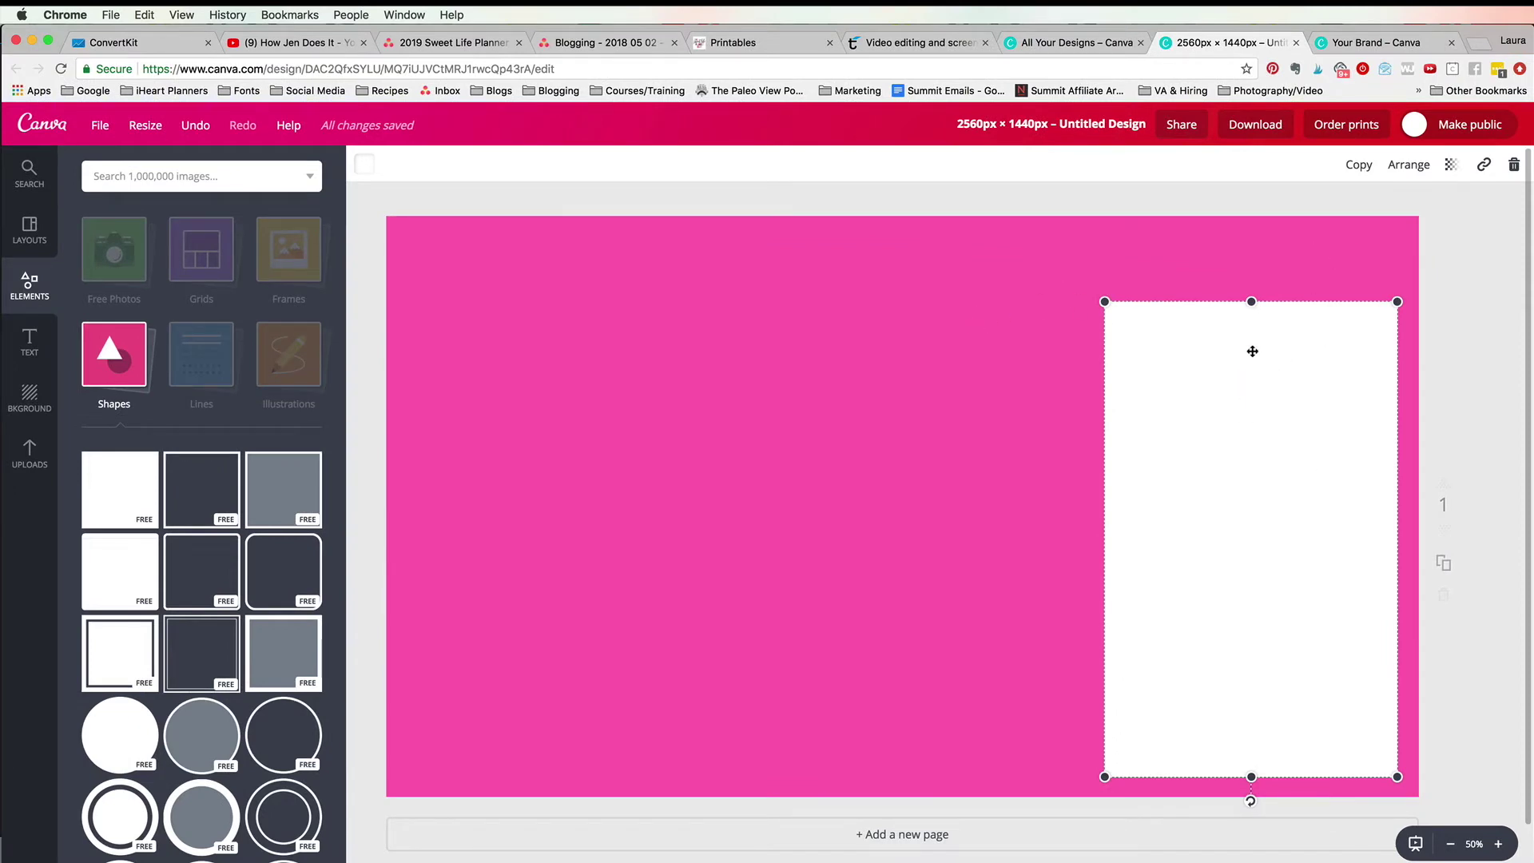
{"action": "left_click", "coordinate": [1449, 166]}
{"action": "left_click_drag", "start_coordinate": [1418, 220], "coordinate": [1373, 222]}
{"action": "left_click", "coordinate": [999, 197]}
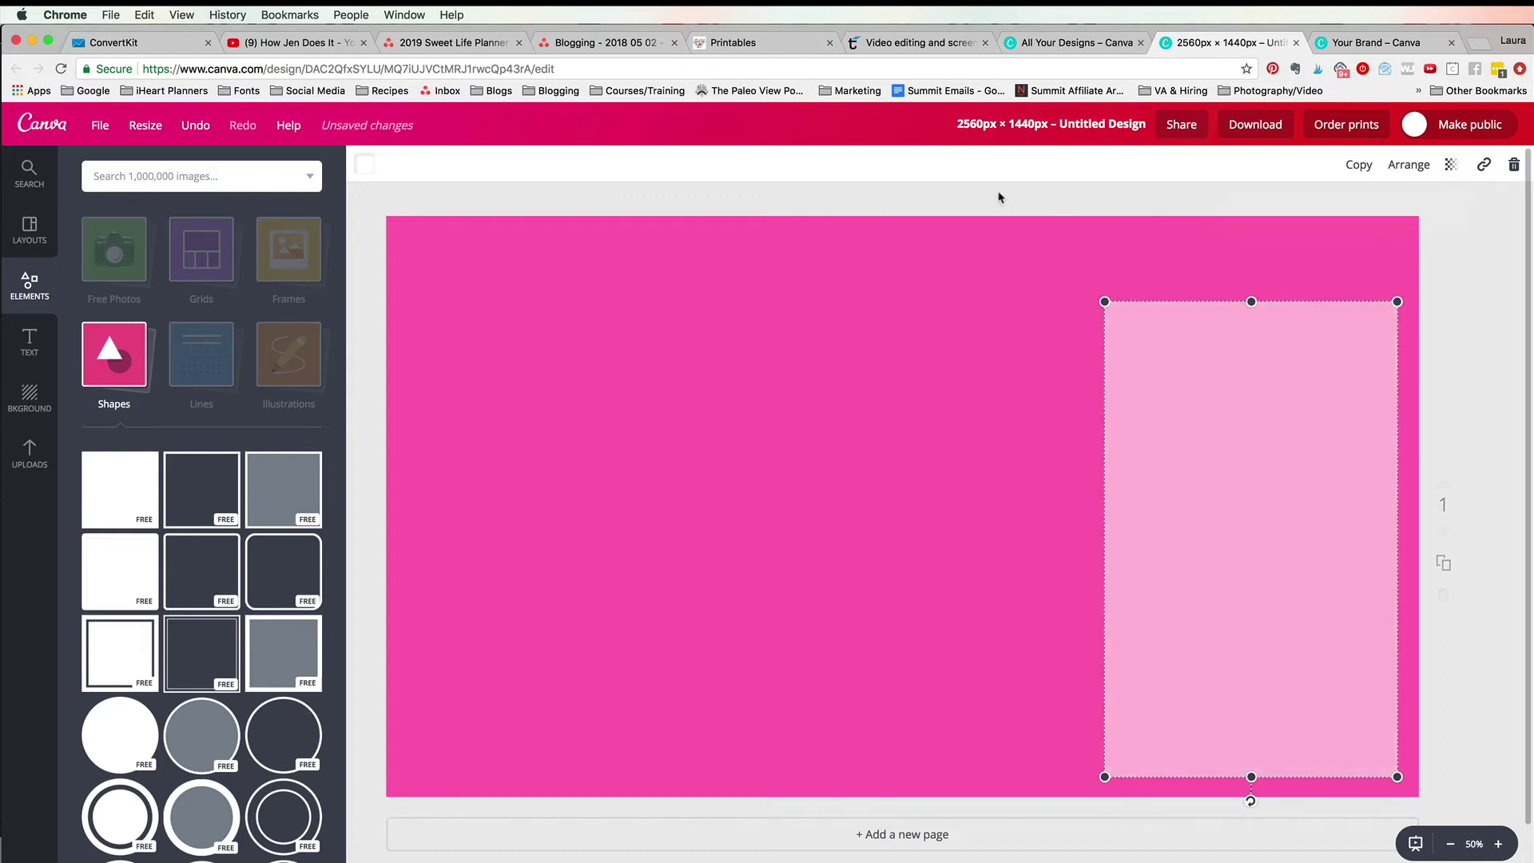
- Drag an 'Add subheading' text box from the Text options to just above the pale panel
{"action": "left_click", "coordinate": [1468, 242]}
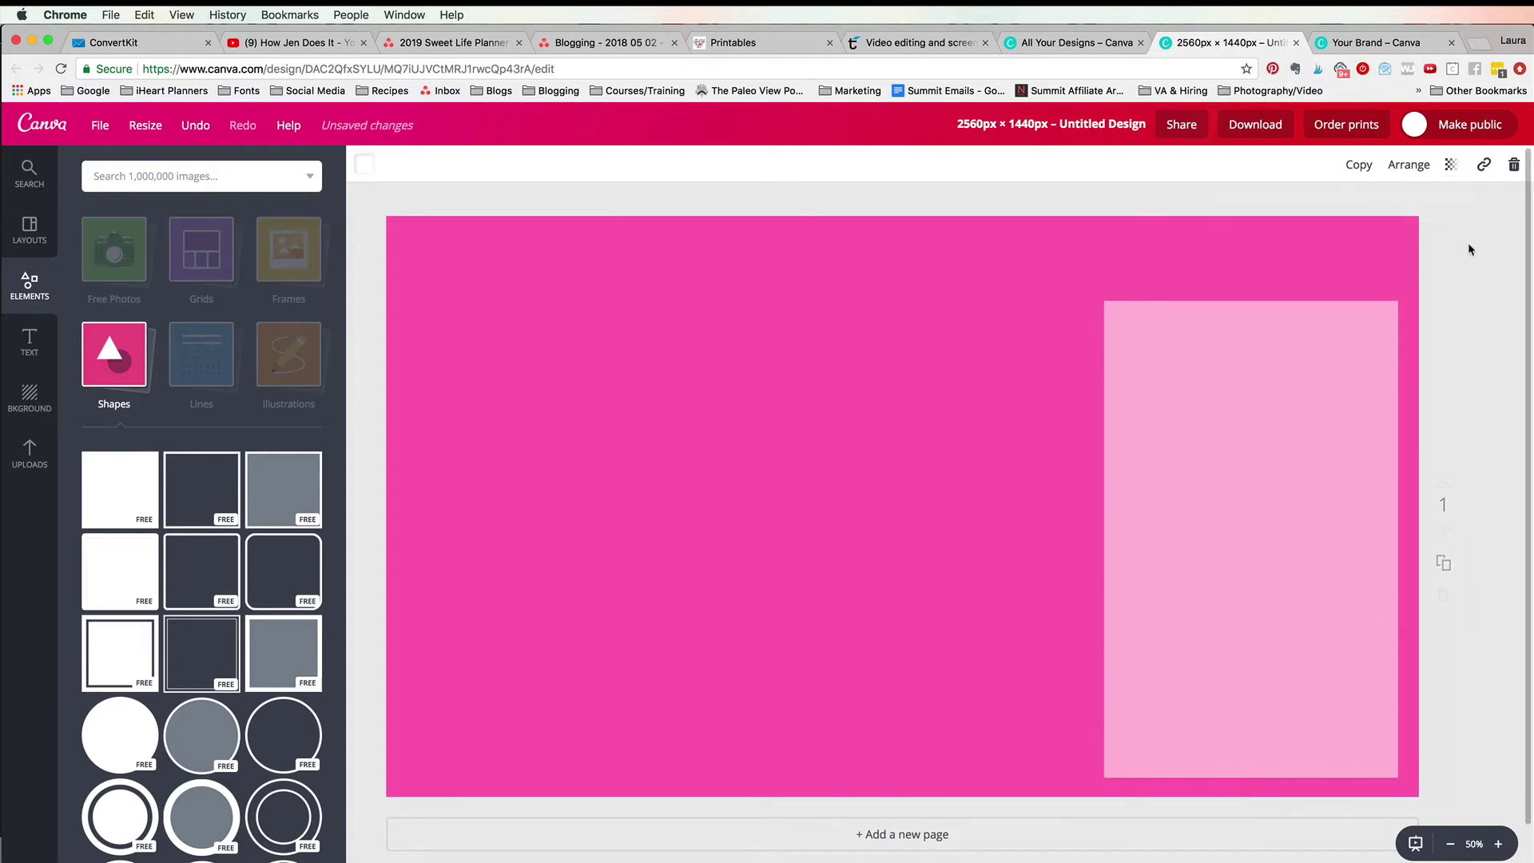
{"action": "left_click", "coordinate": [1267, 556]}
{"action": "left_click", "coordinate": [1266, 245]}
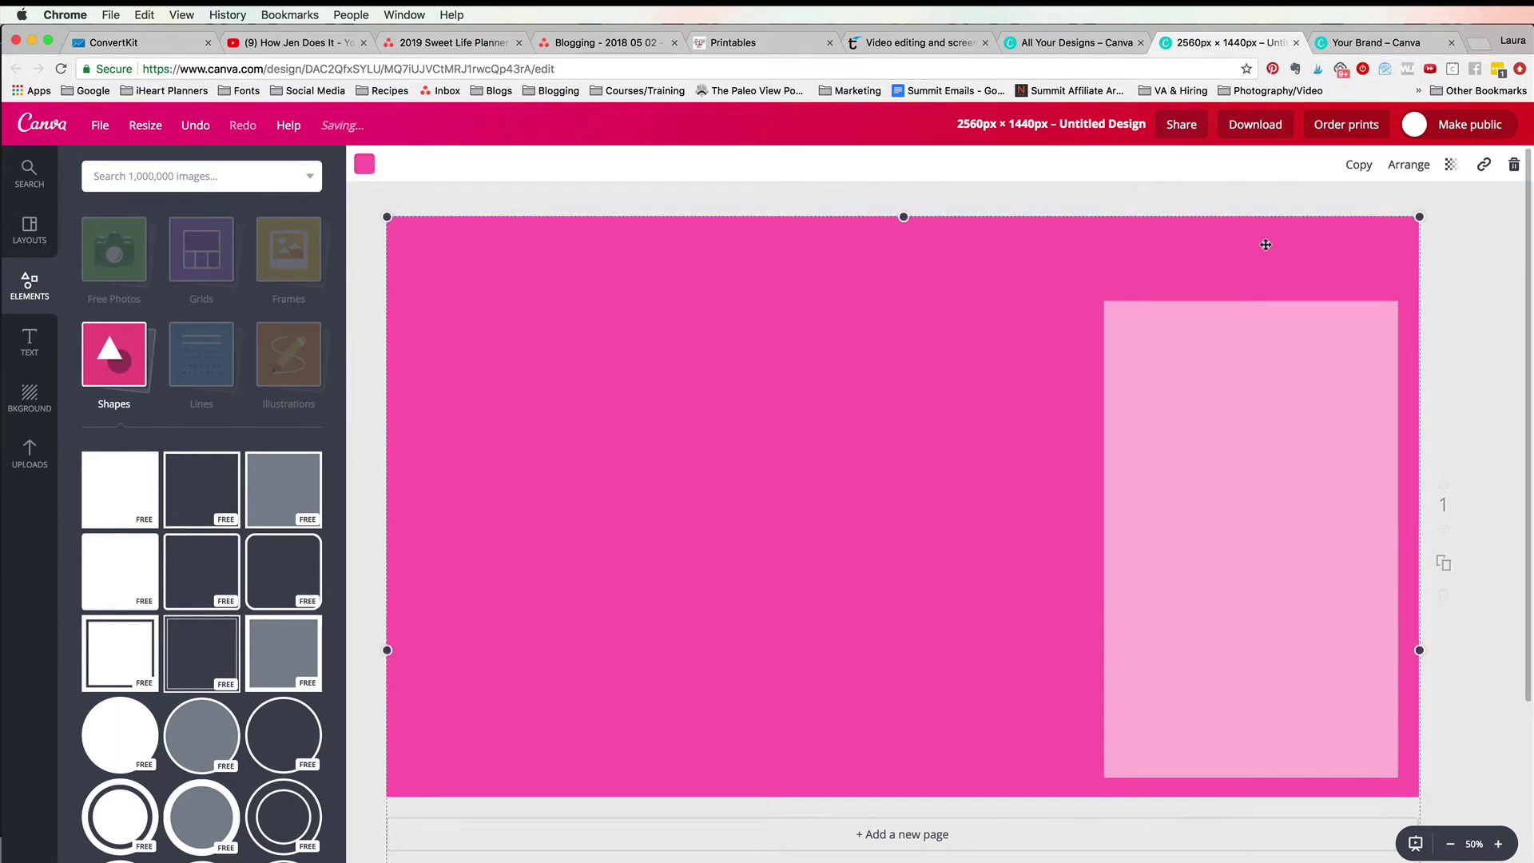
{"action": "left_click", "coordinate": [32, 342]}
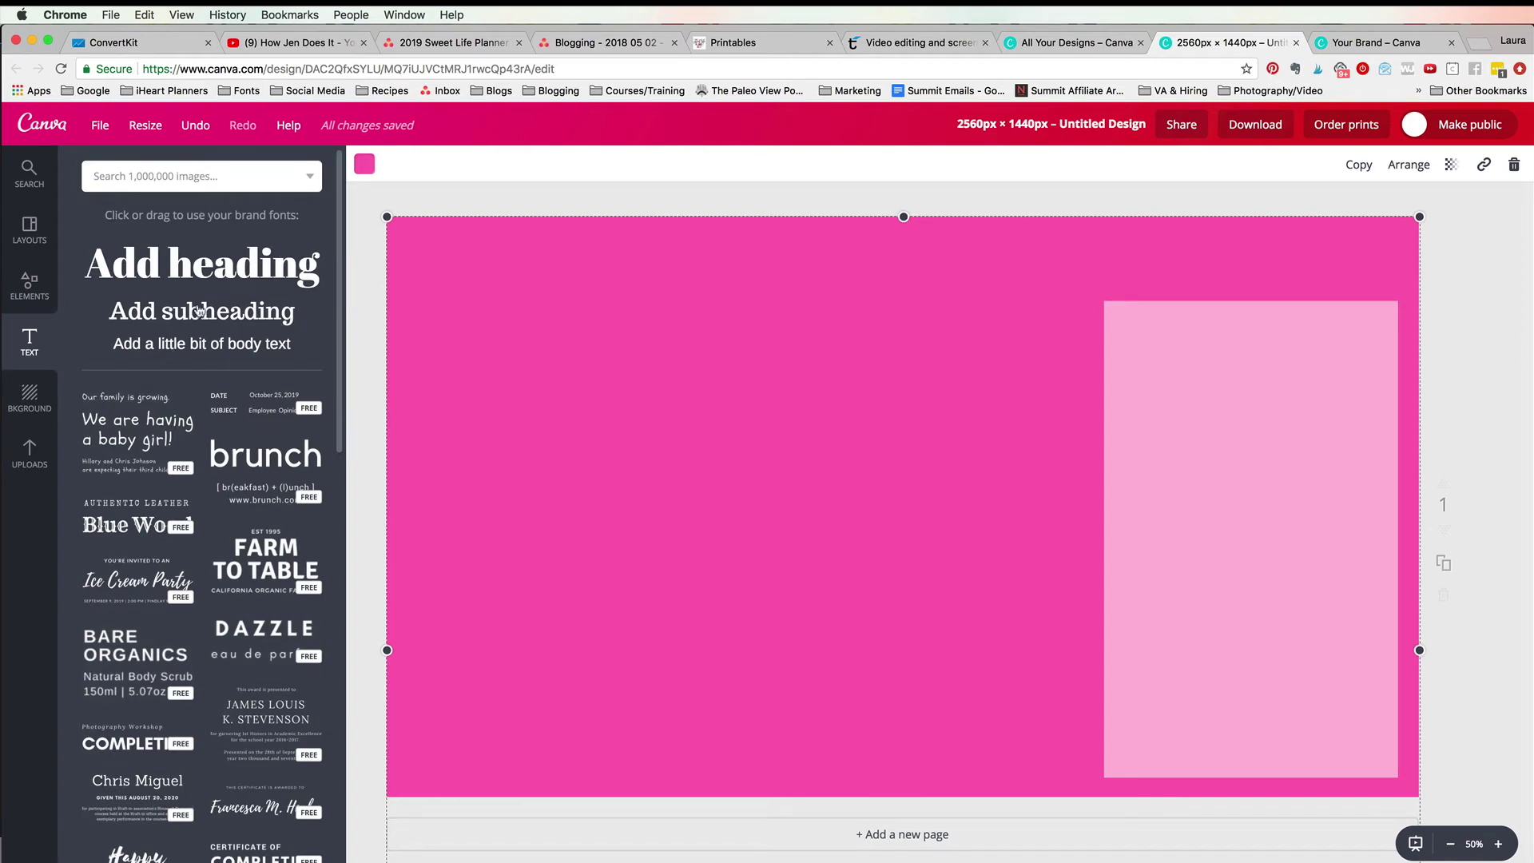
{"action": "scroll", "coordinate": [200, 314], "scroll_direction": "down", "scroll_amount": 15}
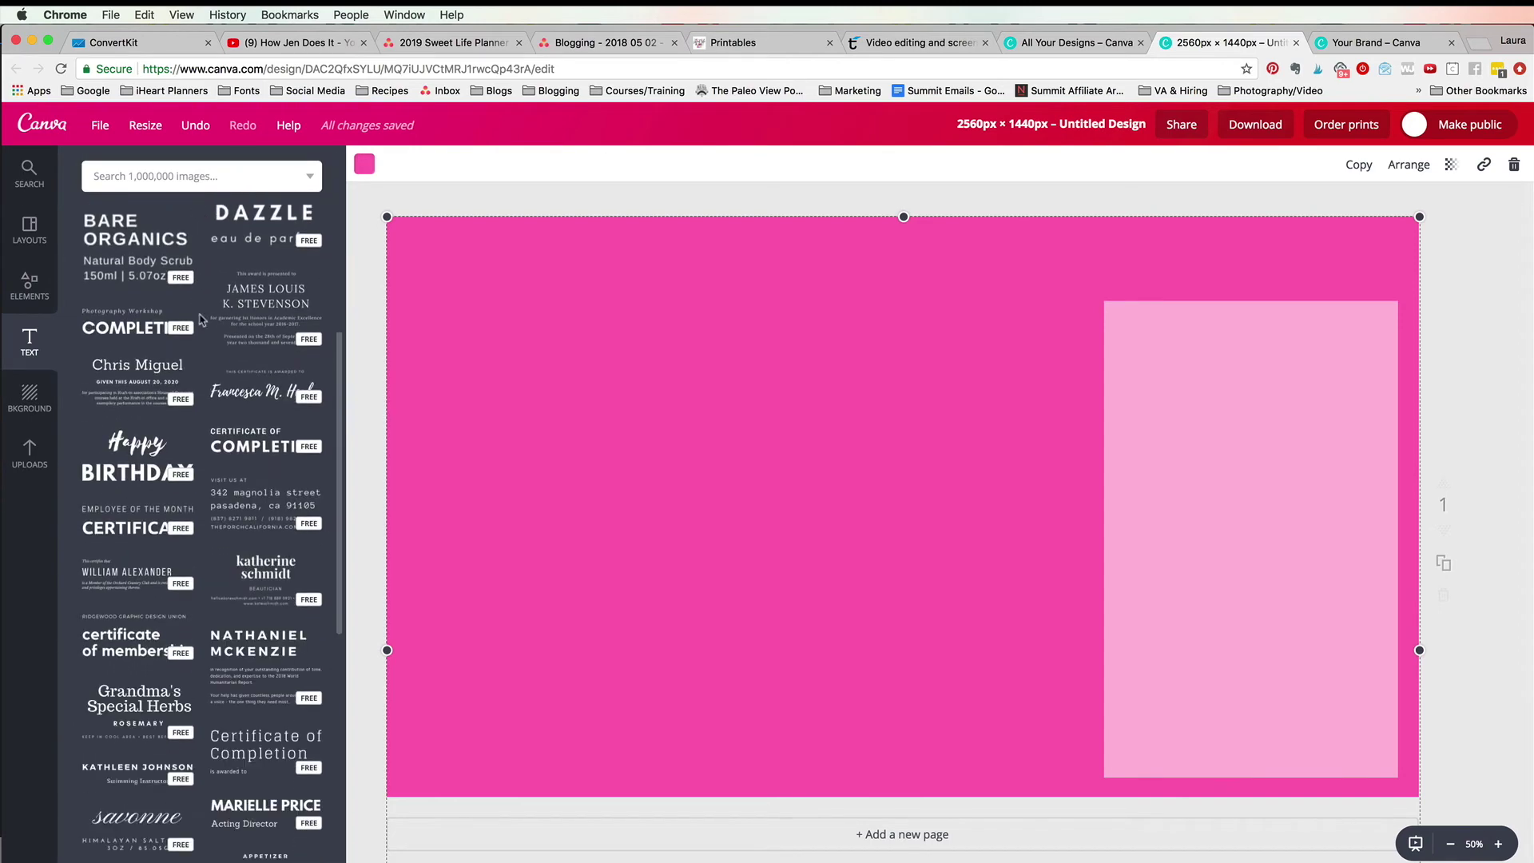
{"action": "scroll", "coordinate": [199, 320], "scroll_direction": "up", "scroll_amount": 15}
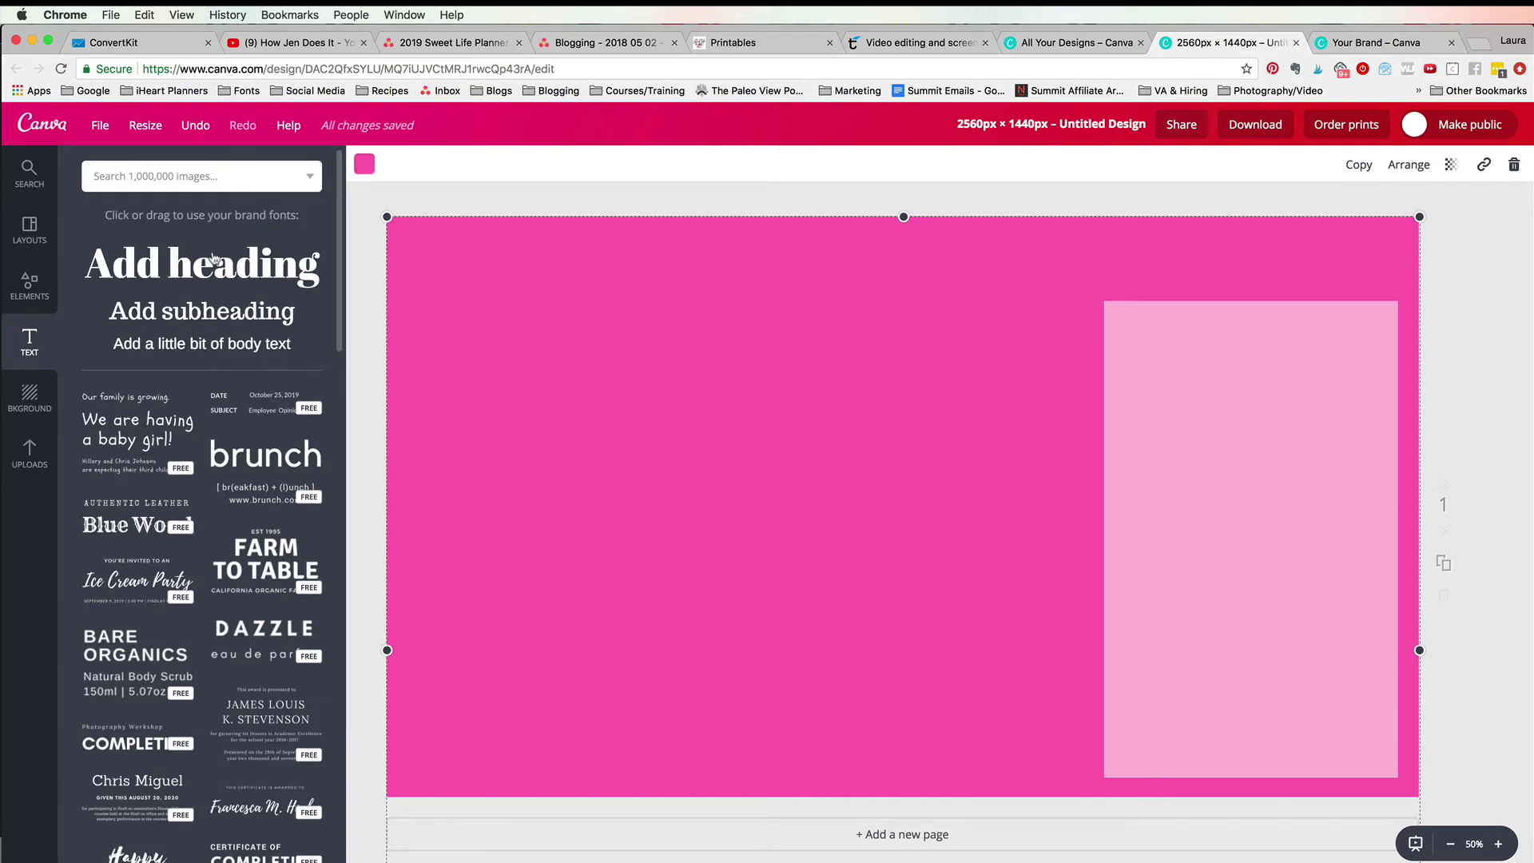
{"action": "left_click_drag", "start_coordinate": [204, 311], "coordinate": [1222, 274]}
- Change the subheading to 'Work in Progess' and centre it above the light pink panel
{"action": "left_click", "coordinate": [1232, 277]}
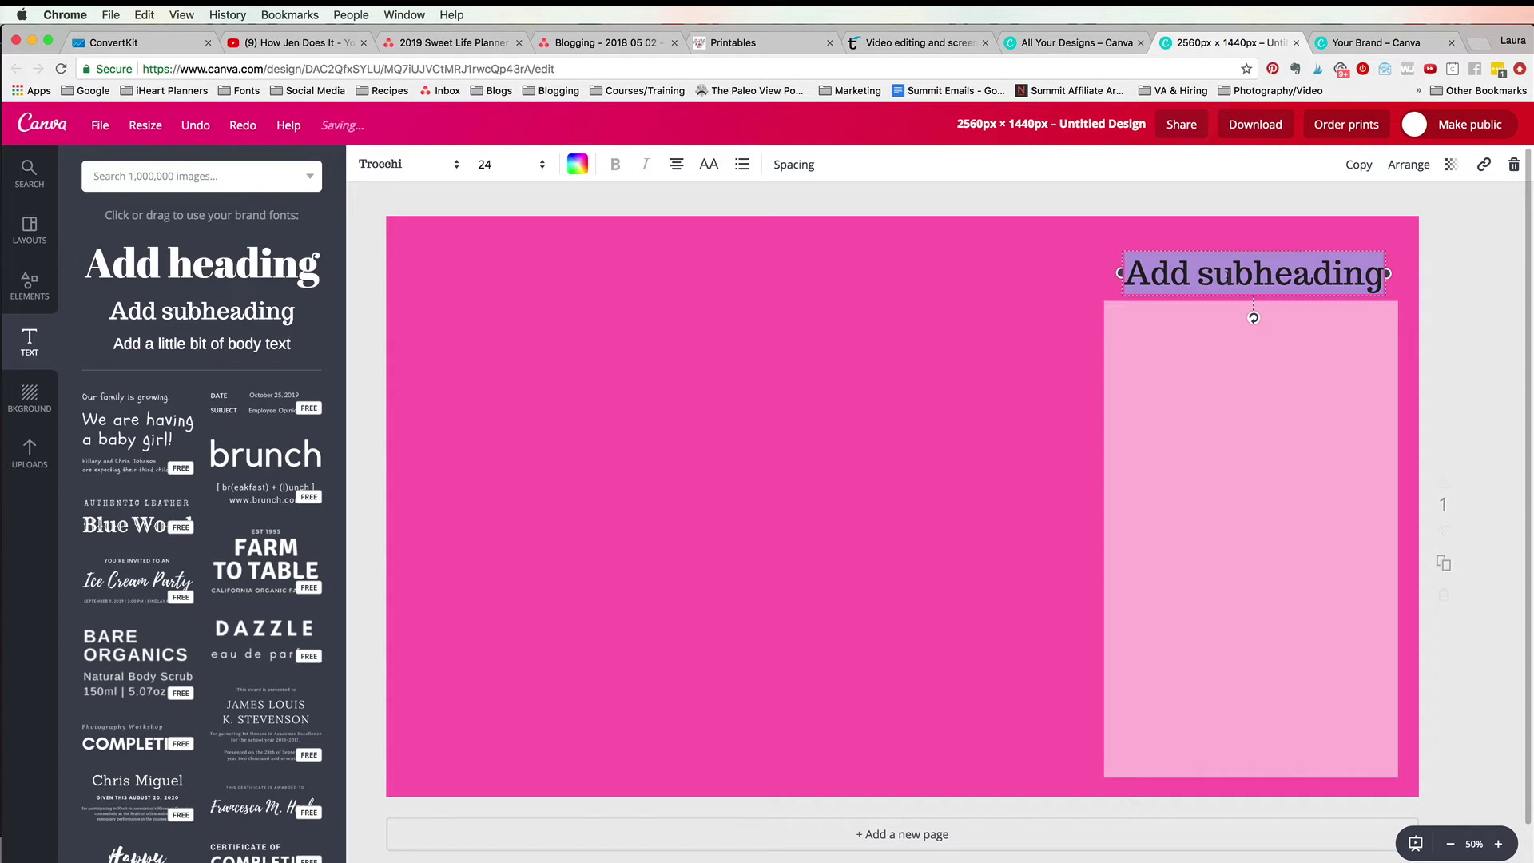
{"action": "type", "text": "Works"}
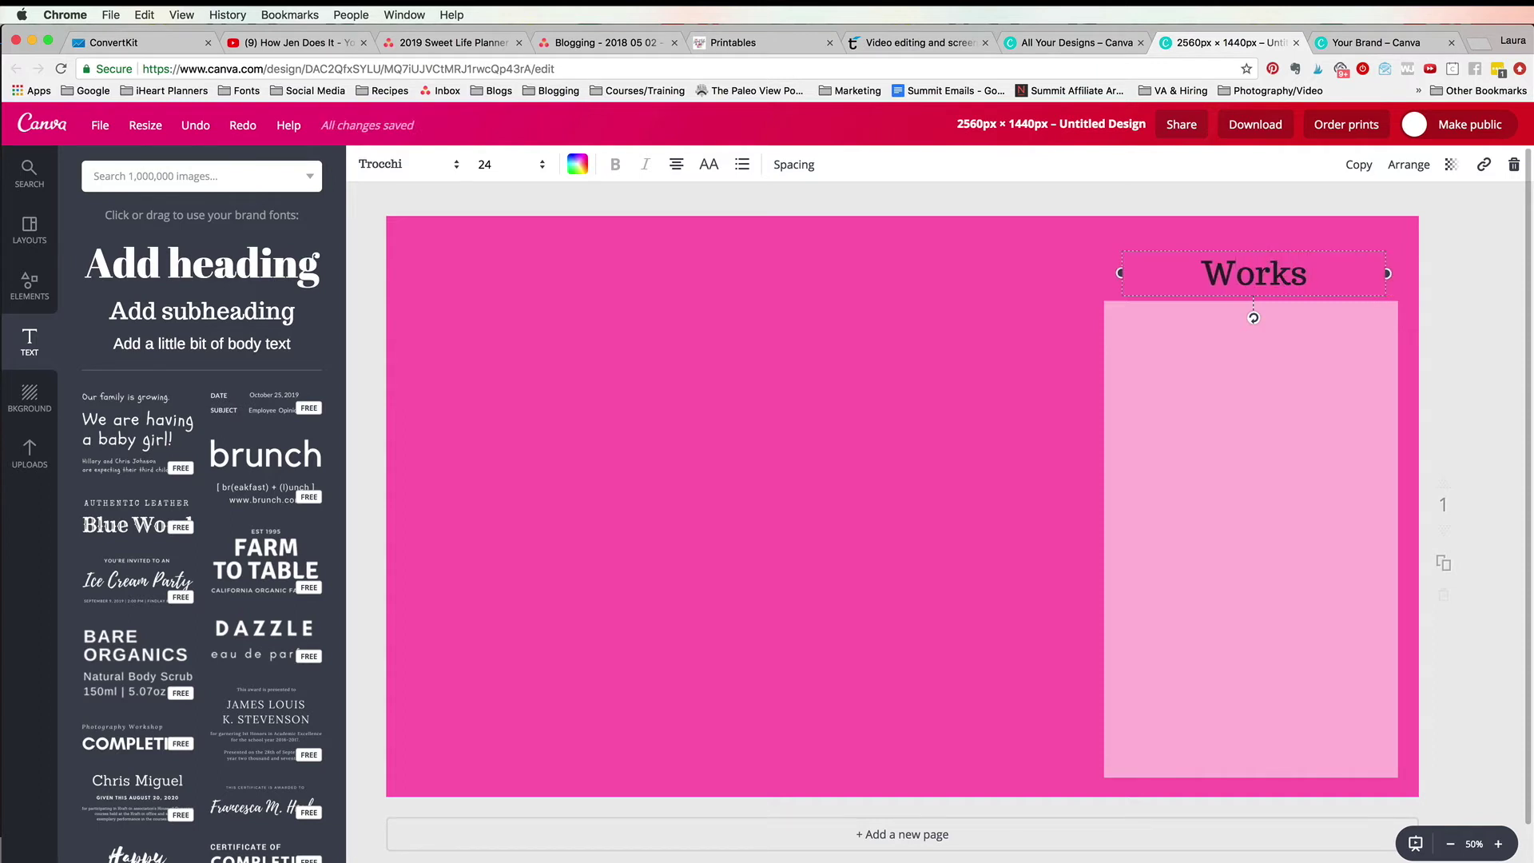
{"action": "key", "text": "BackSpace"}
{"action": "type", "text": "in Prog"}
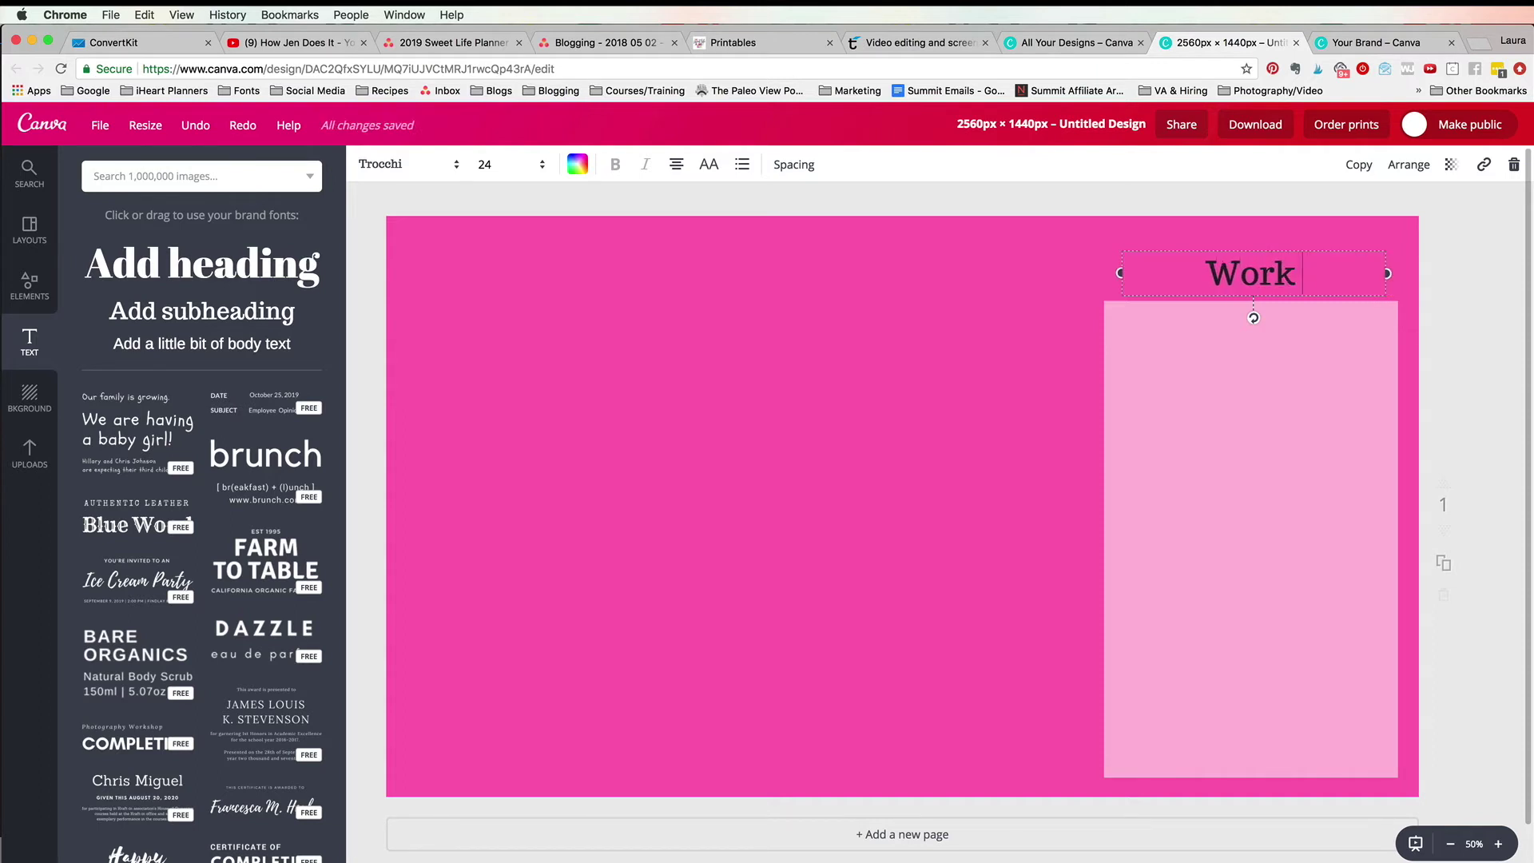
{"action": "type", "text": "rress"}
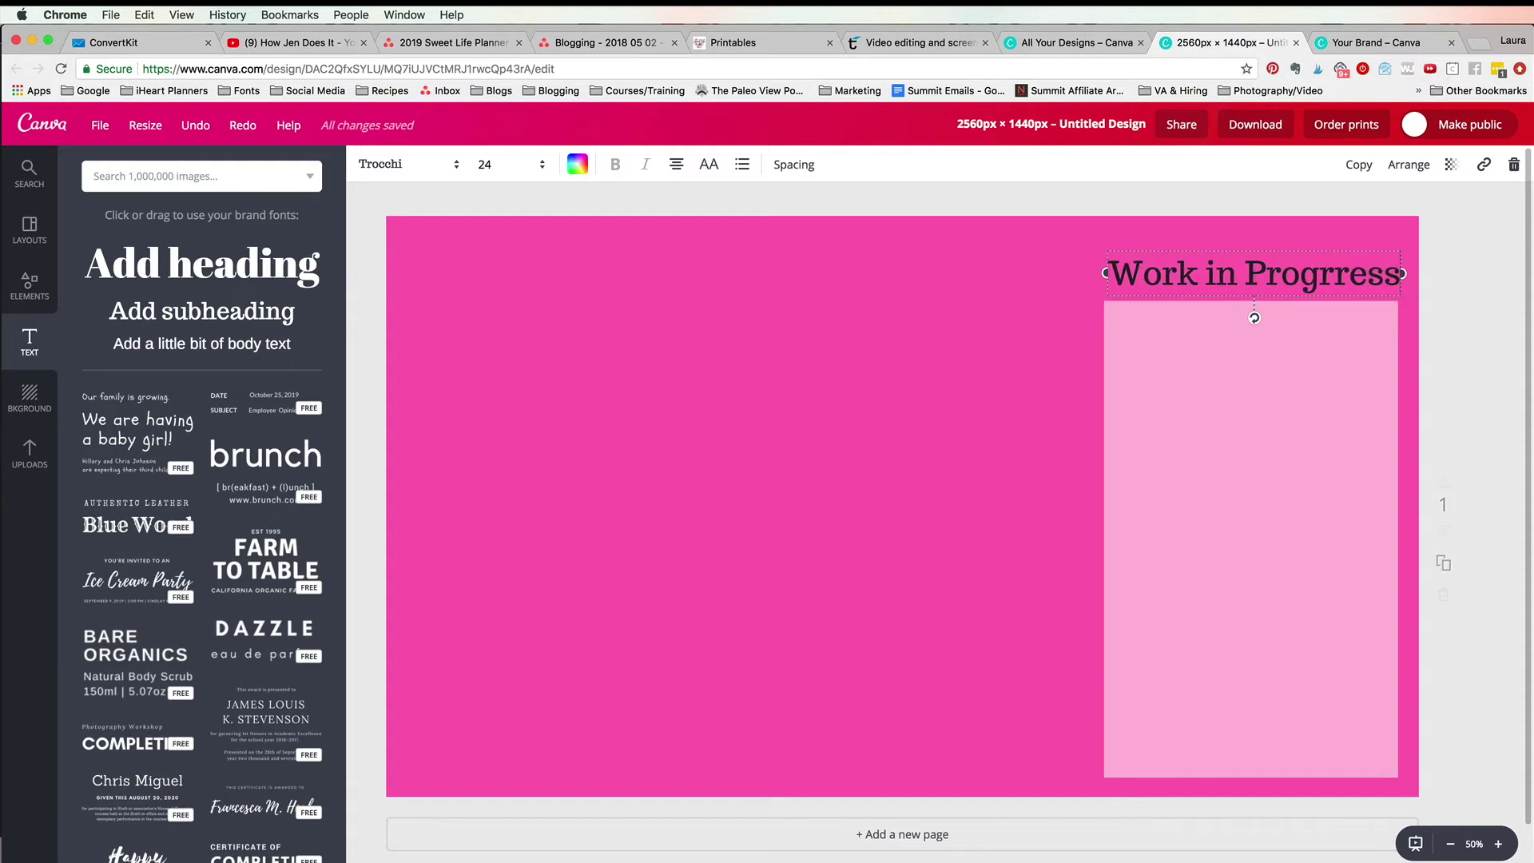
{"action": "key", "text": "BackSpace"}
{"action": "key", "text": "BackSpace"}
{"action": "key", "text": "BackSpace"}
{"action": "key", "text": "BackSpace"}
{"action": "key", "text": "BackSpace"}
{"action": "type", "text": "ess"}
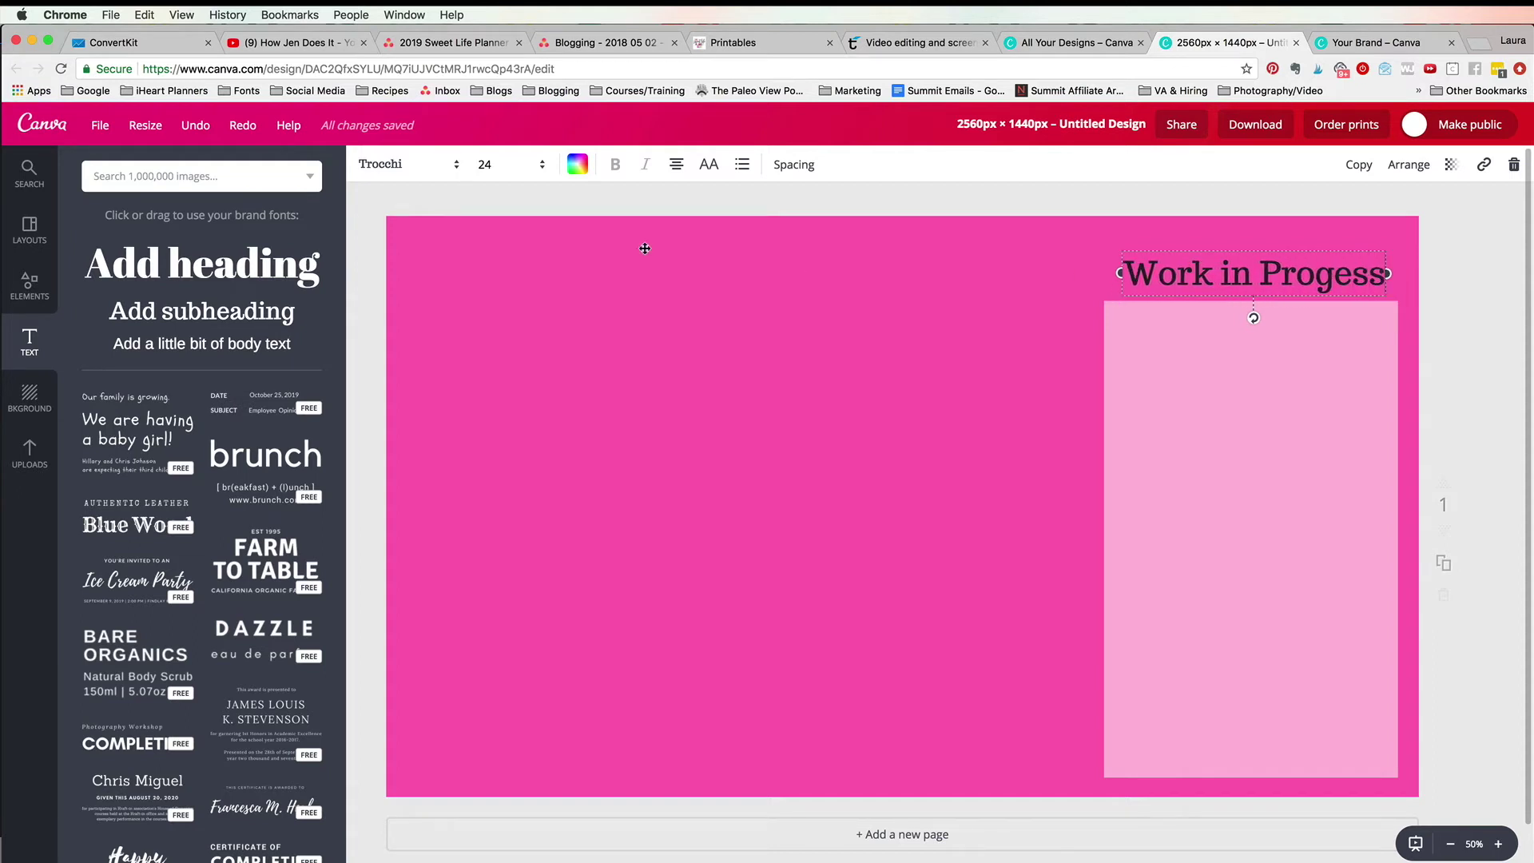
{"action": "left_click", "coordinate": [1088, 285]}
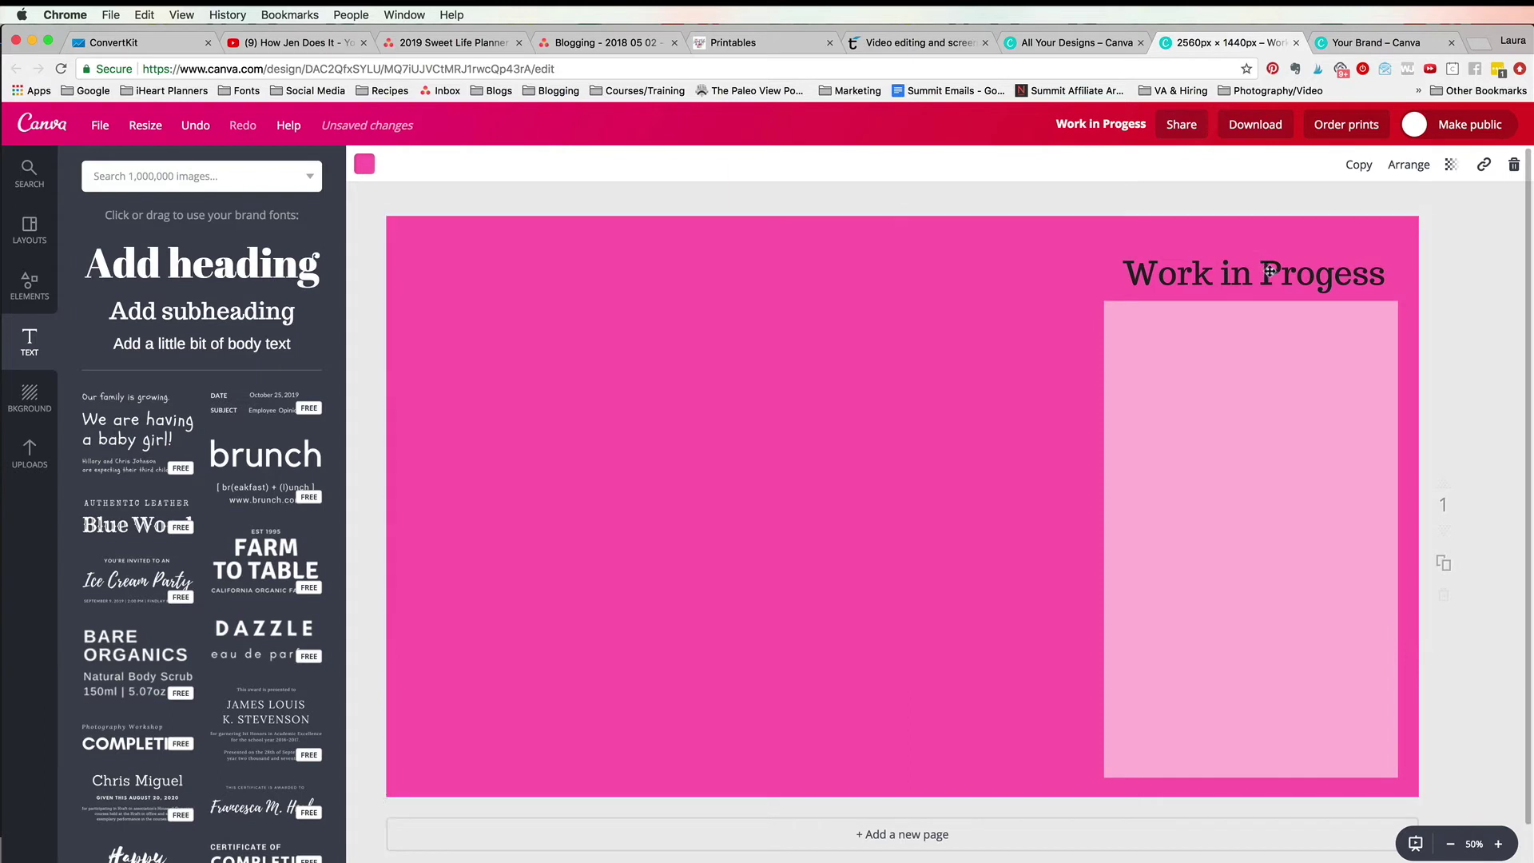
{"action": "left_click_drag", "start_coordinate": [1270, 267], "coordinate": [1267, 272]}
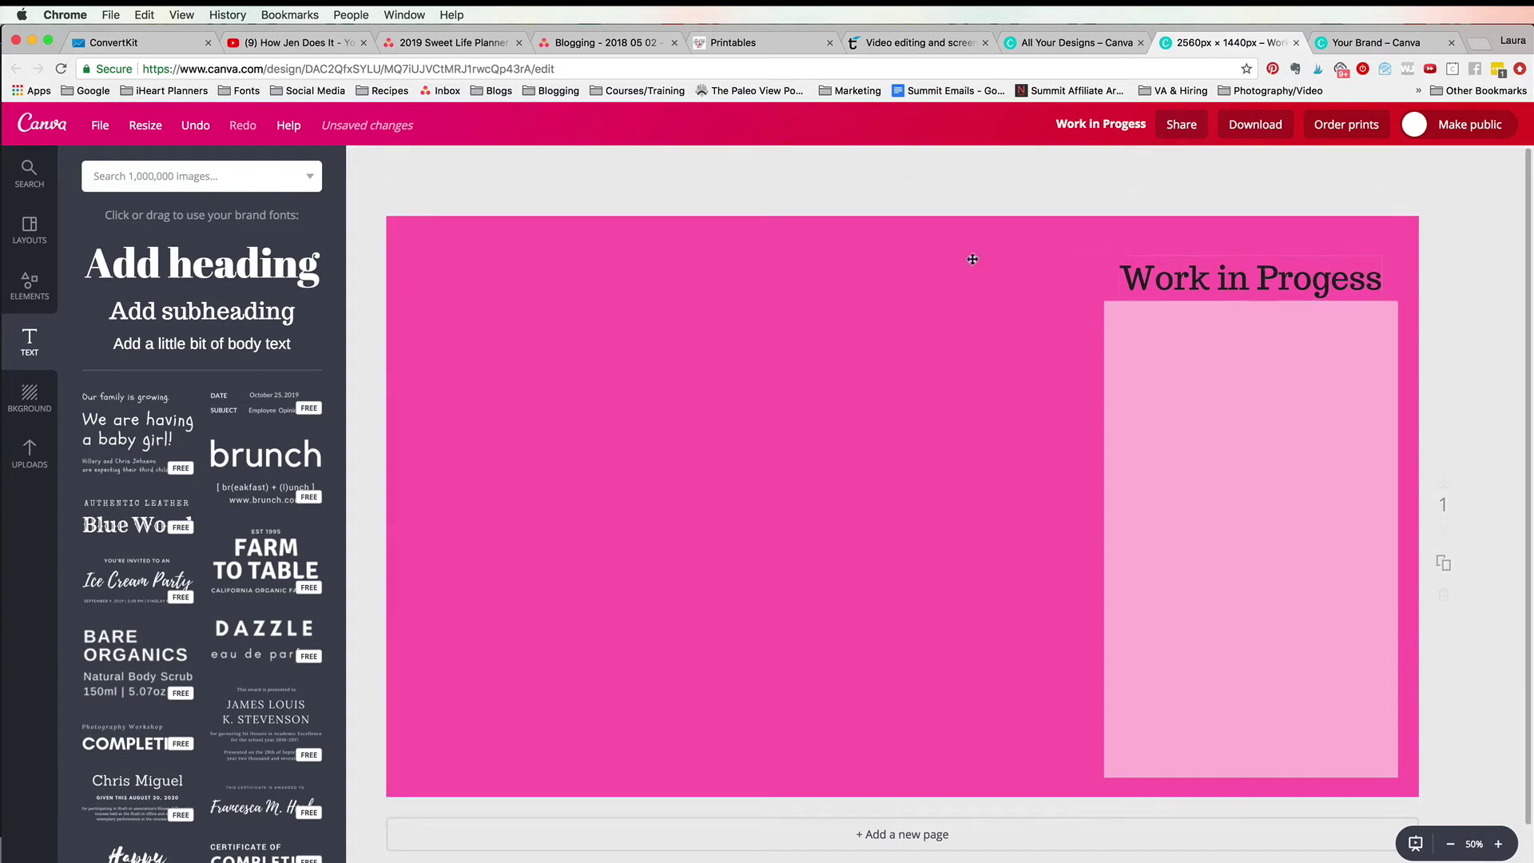
{"action": "left_click", "coordinate": [1182, 279]}
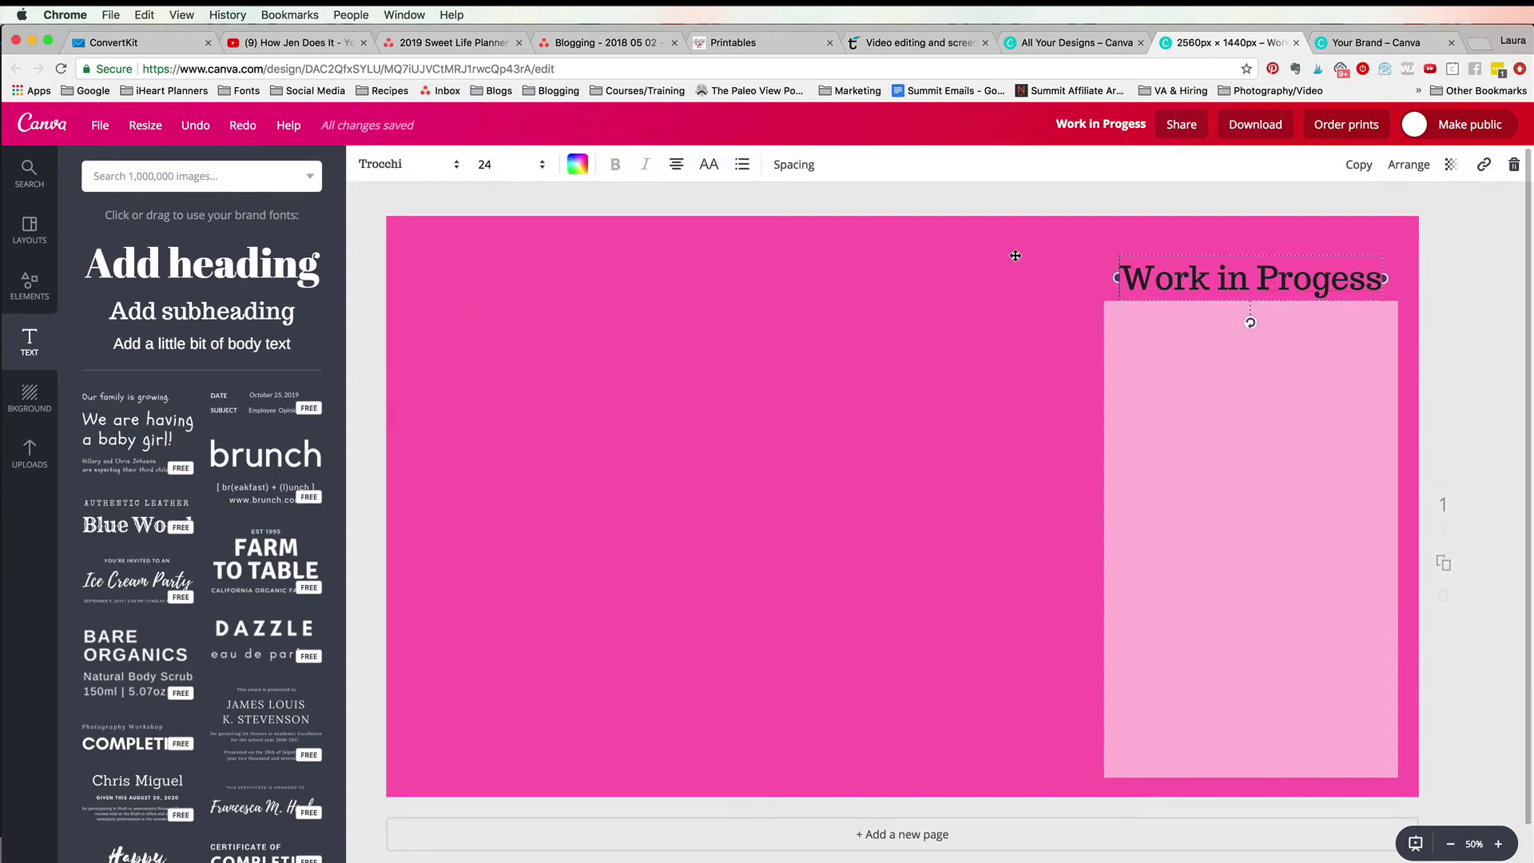
- Colour the 'Work in Progess' heading white and move it slightly higher
{"action": "left_click", "coordinate": [577, 164]}
{"action": "scroll", "coordinate": [650, 354], "scroll_direction": "down", "scroll_amount": 2}
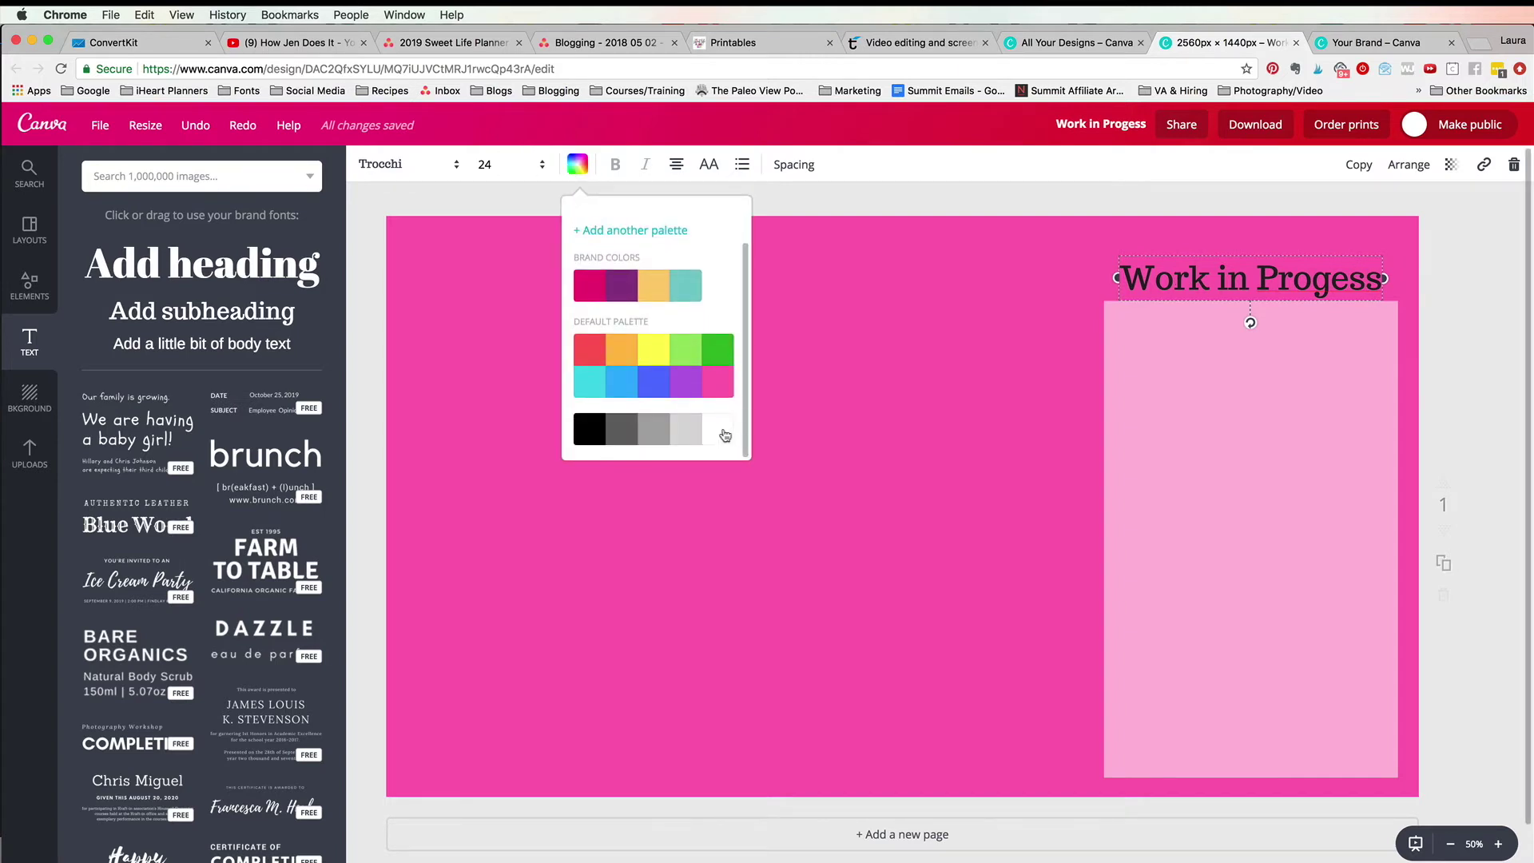
{"action": "left_click", "coordinate": [719, 431]}
{"action": "left_click", "coordinate": [1258, 212]}
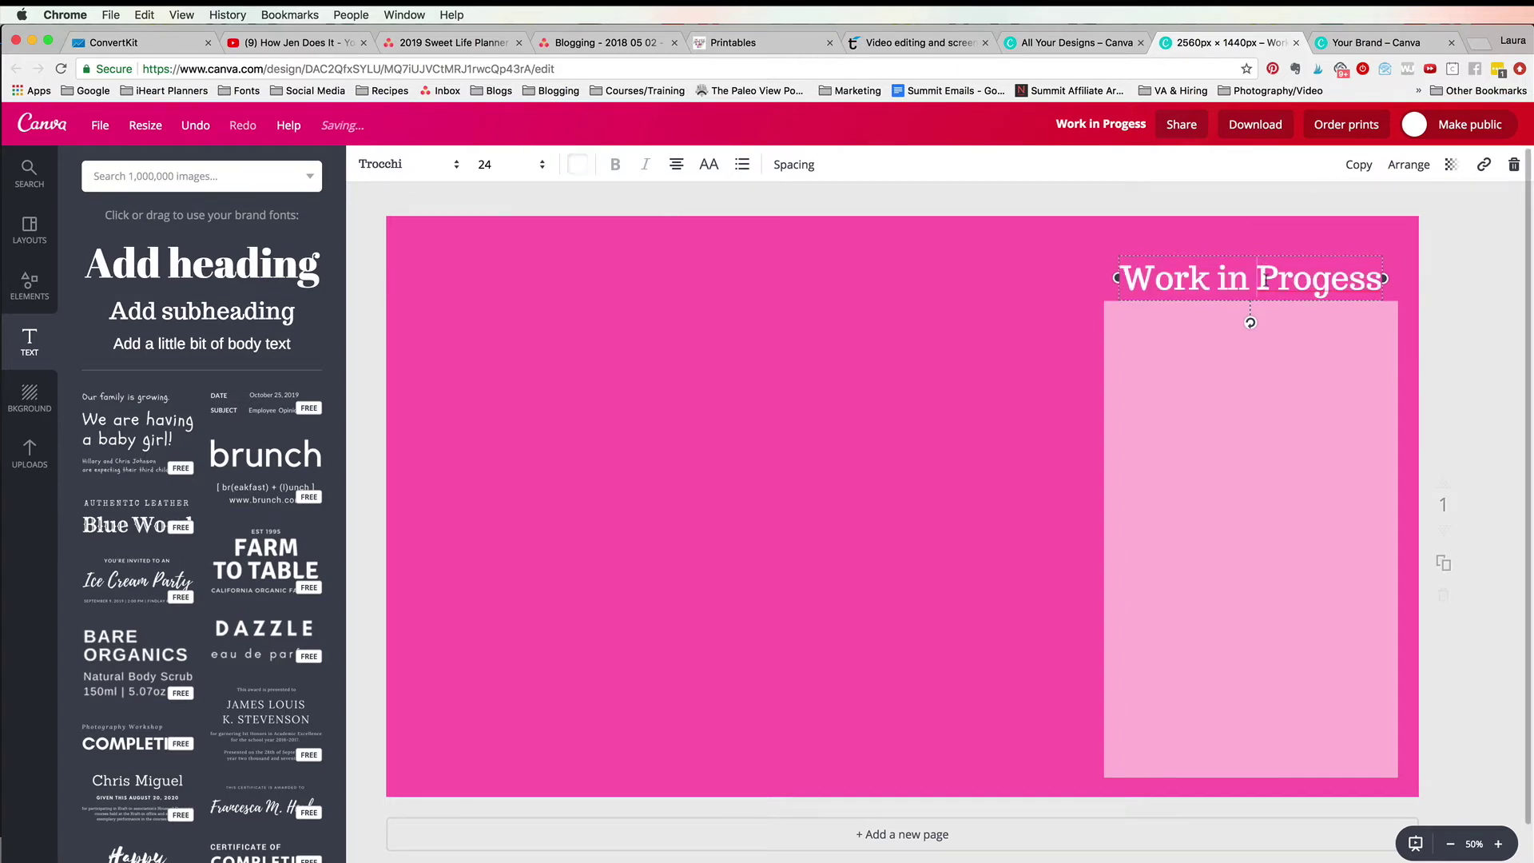
{"action": "left_click", "coordinate": [1138, 214]}
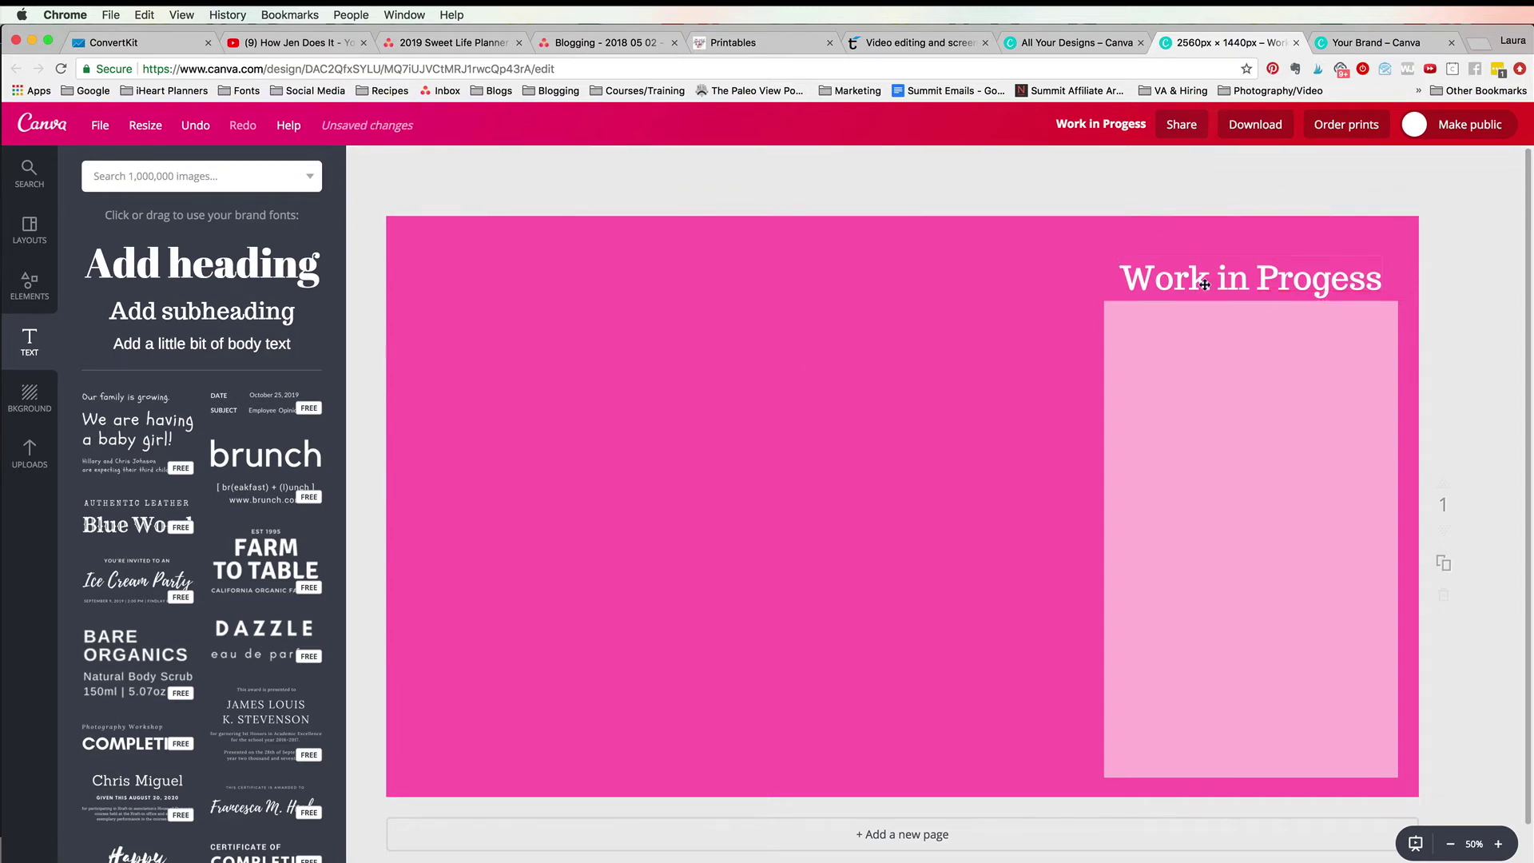
{"action": "left_click_drag", "start_coordinate": [1217, 269], "coordinate": [1217, 245]}
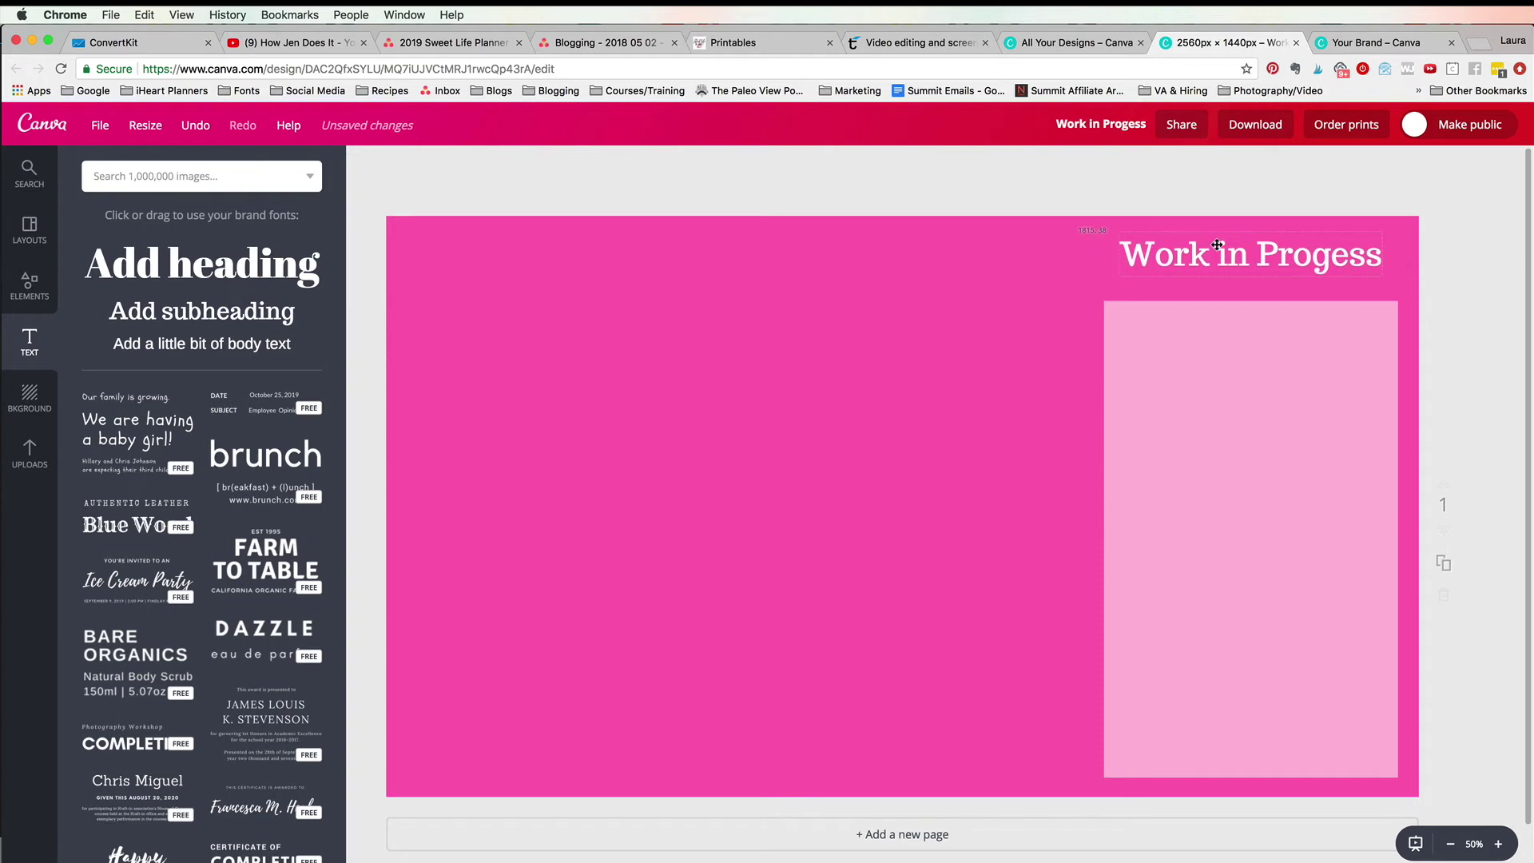
- Raise the tall panel's top edge and place a copy of the panel to its left
{"action": "left_click", "coordinate": [1239, 379]}
{"action": "left_click_drag", "start_coordinate": [1251, 301], "coordinate": [1251, 278]}
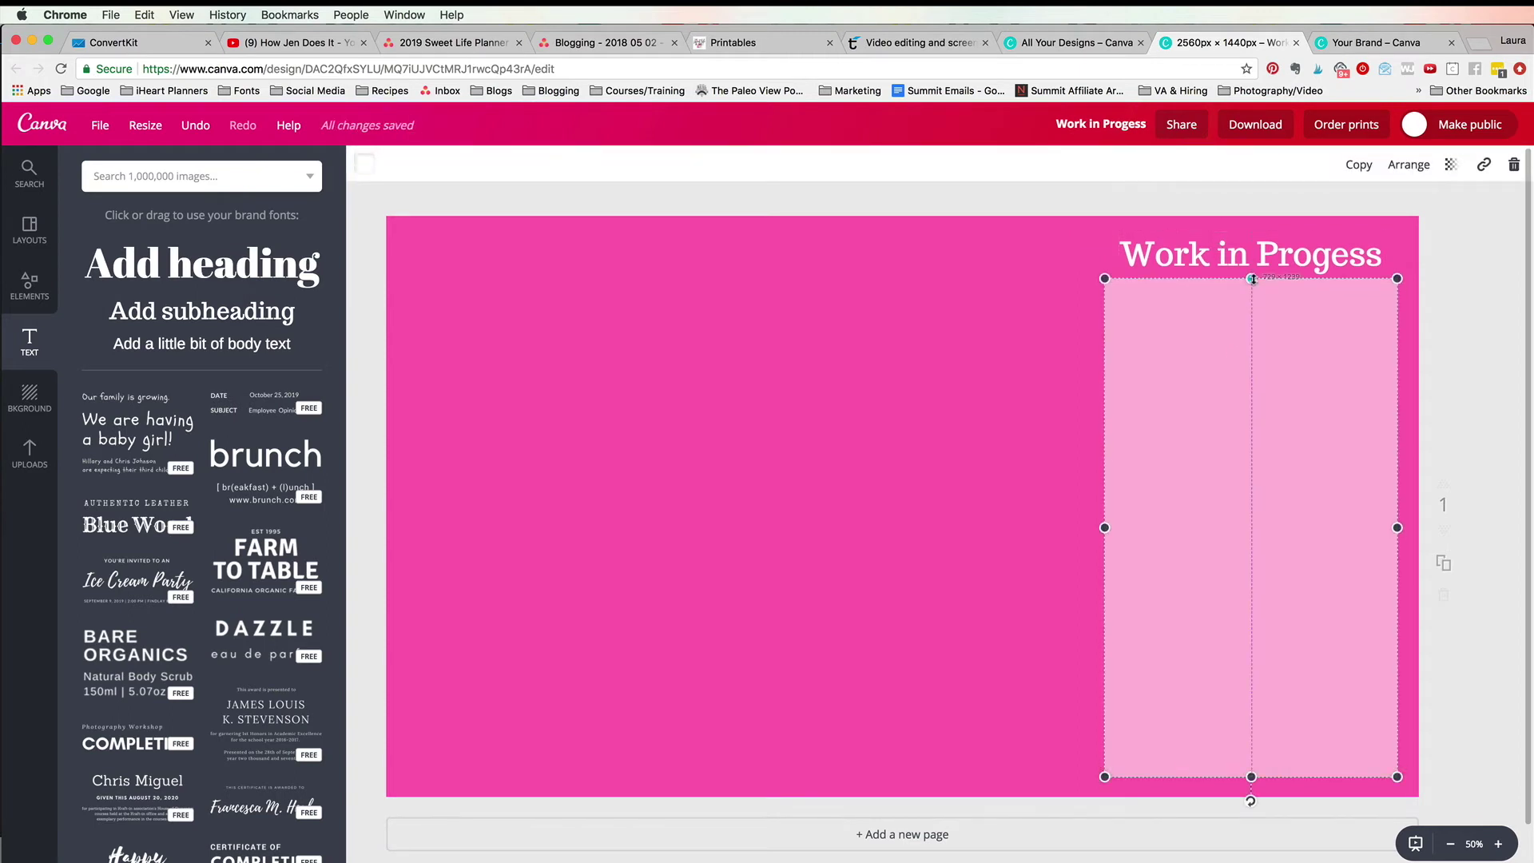
{"action": "left_click", "coordinate": [900, 395]}
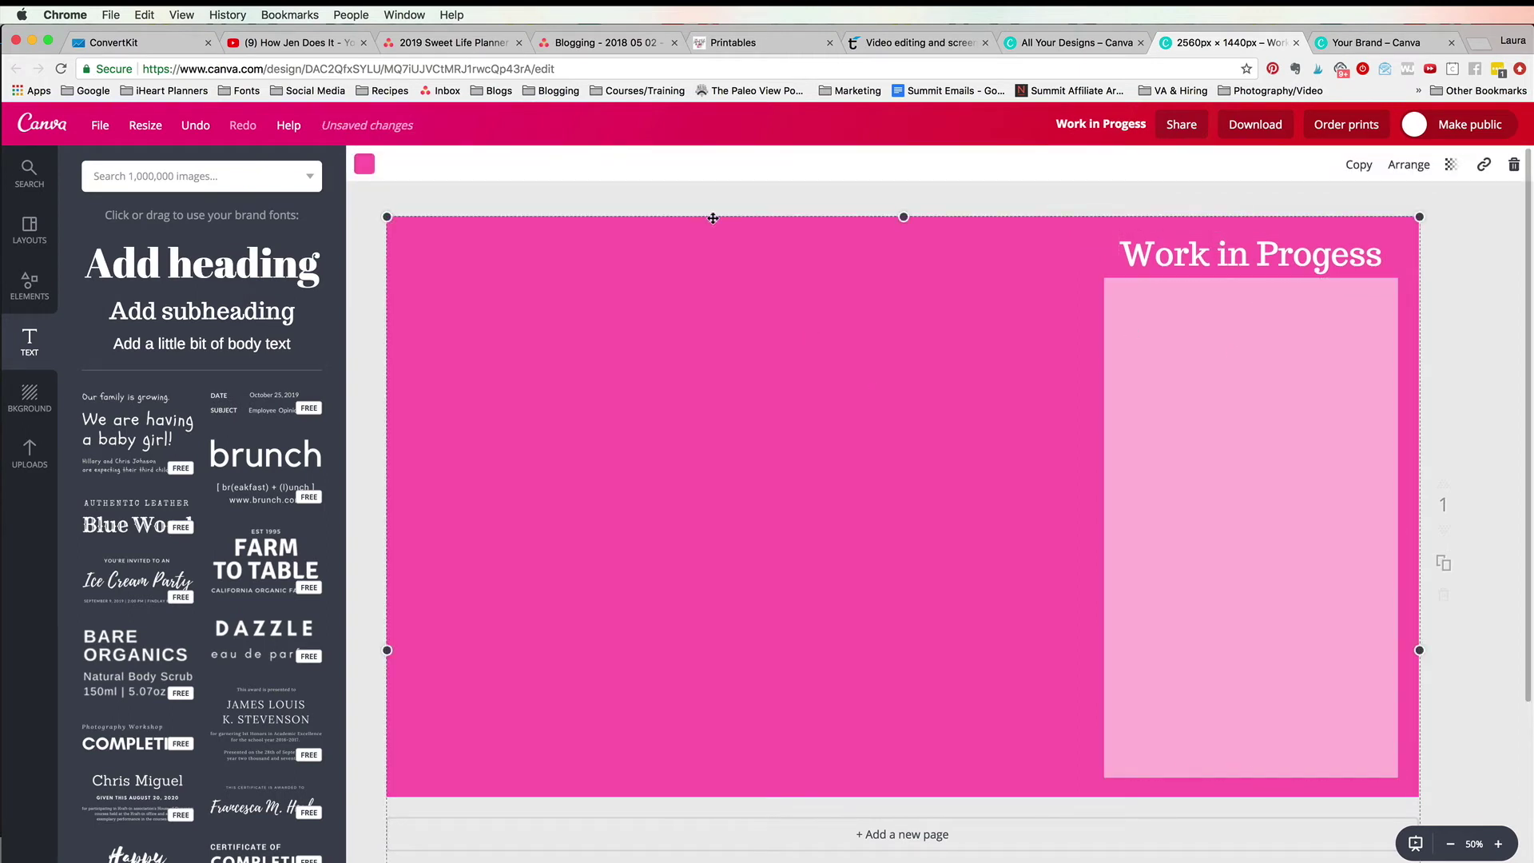
{"action": "left_click", "coordinate": [1172, 403]}
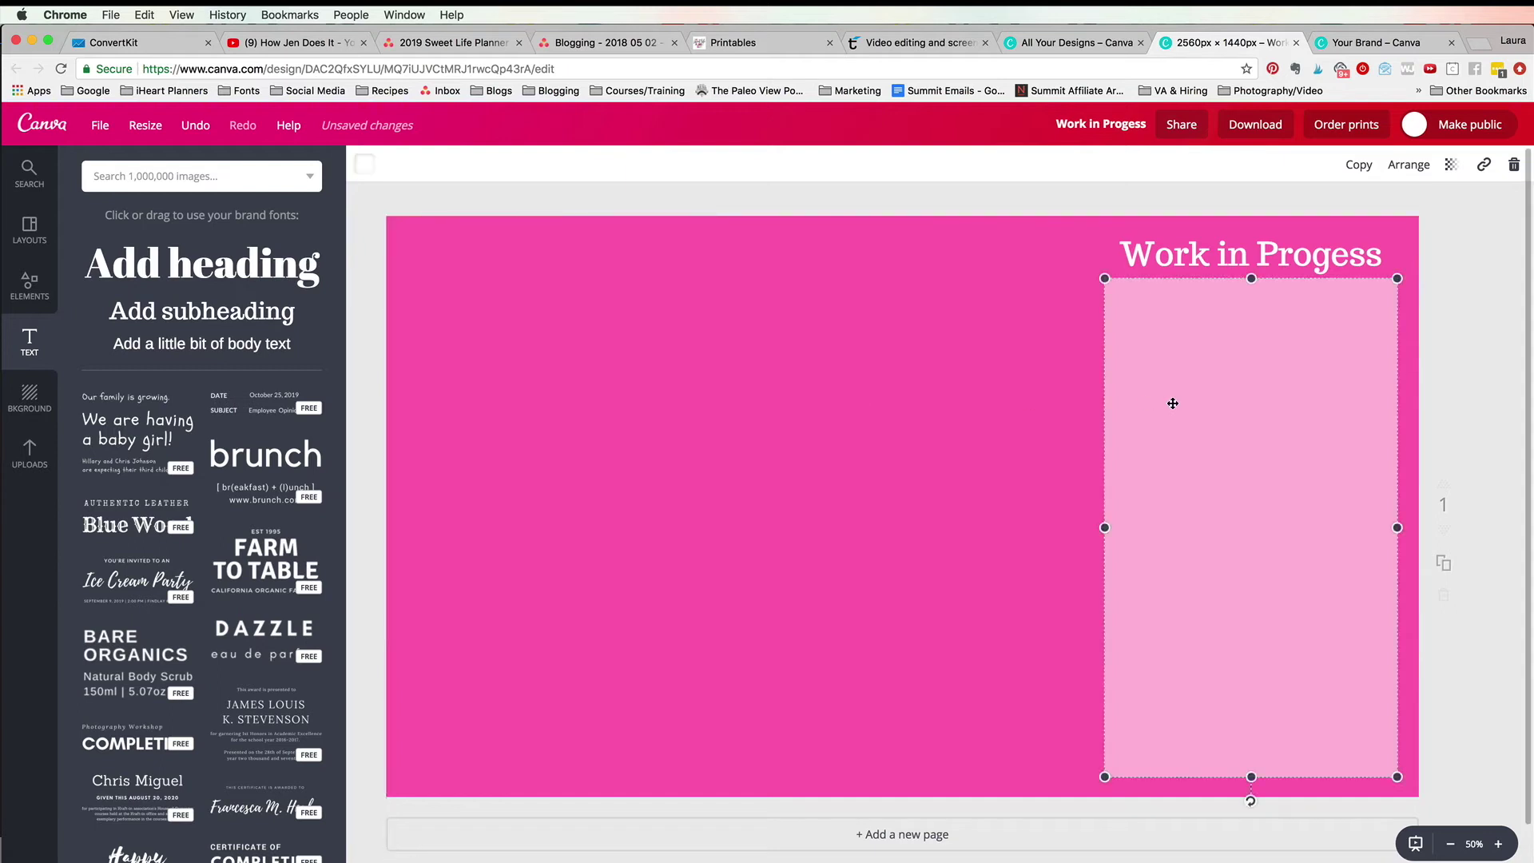
{"action": "left_click_drag", "start_coordinate": [1171, 404], "coordinate": [852, 406]}
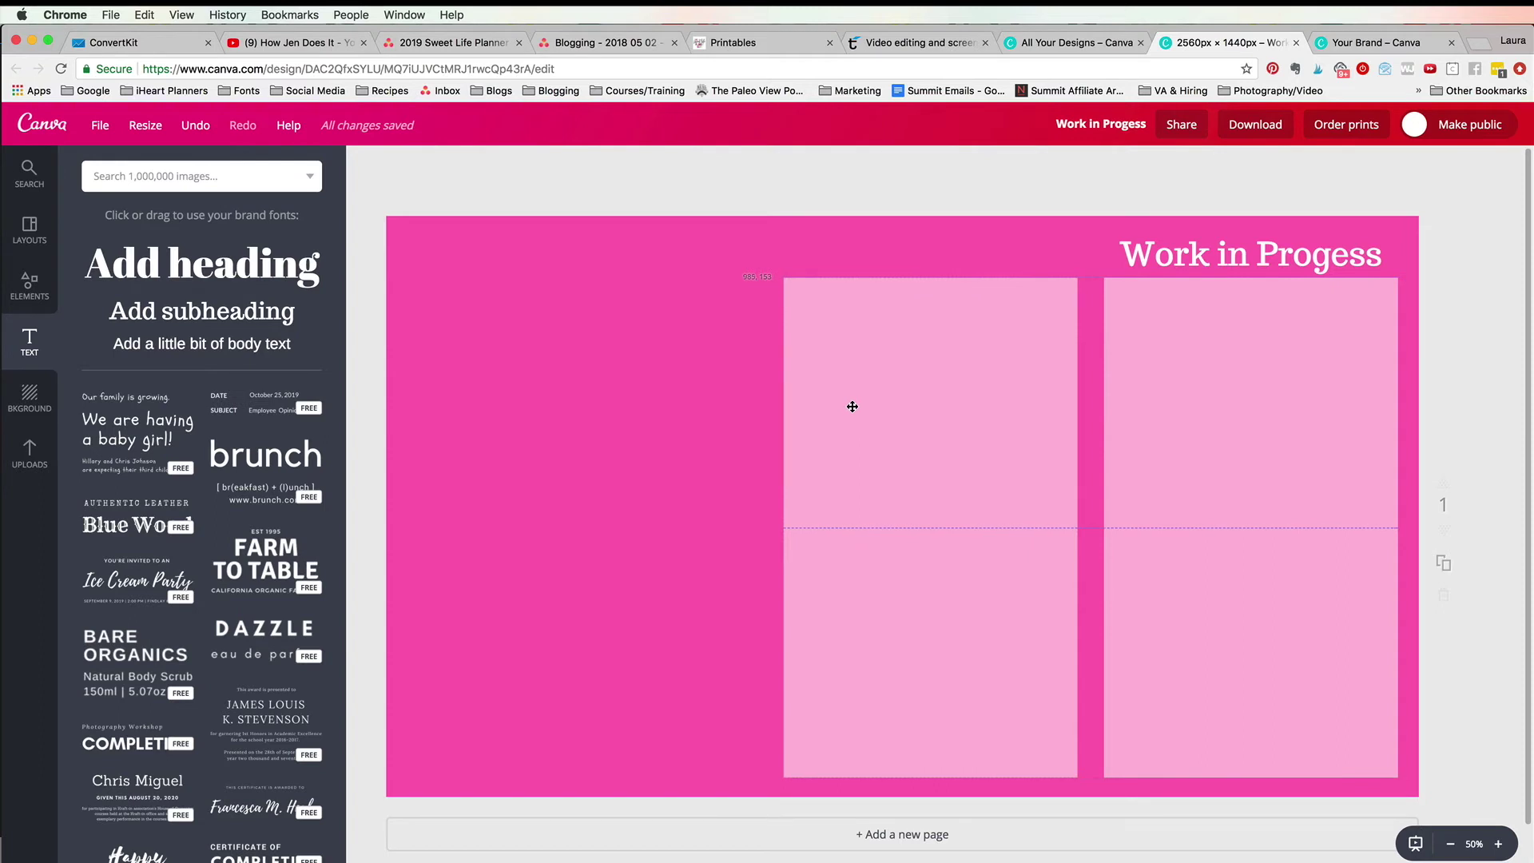
{"action": "left_click_drag", "start_coordinate": [853, 407], "coordinate": [853, 407]}
{"action": "left_click_drag", "start_coordinate": [852, 407], "coordinate": [854, 407]}
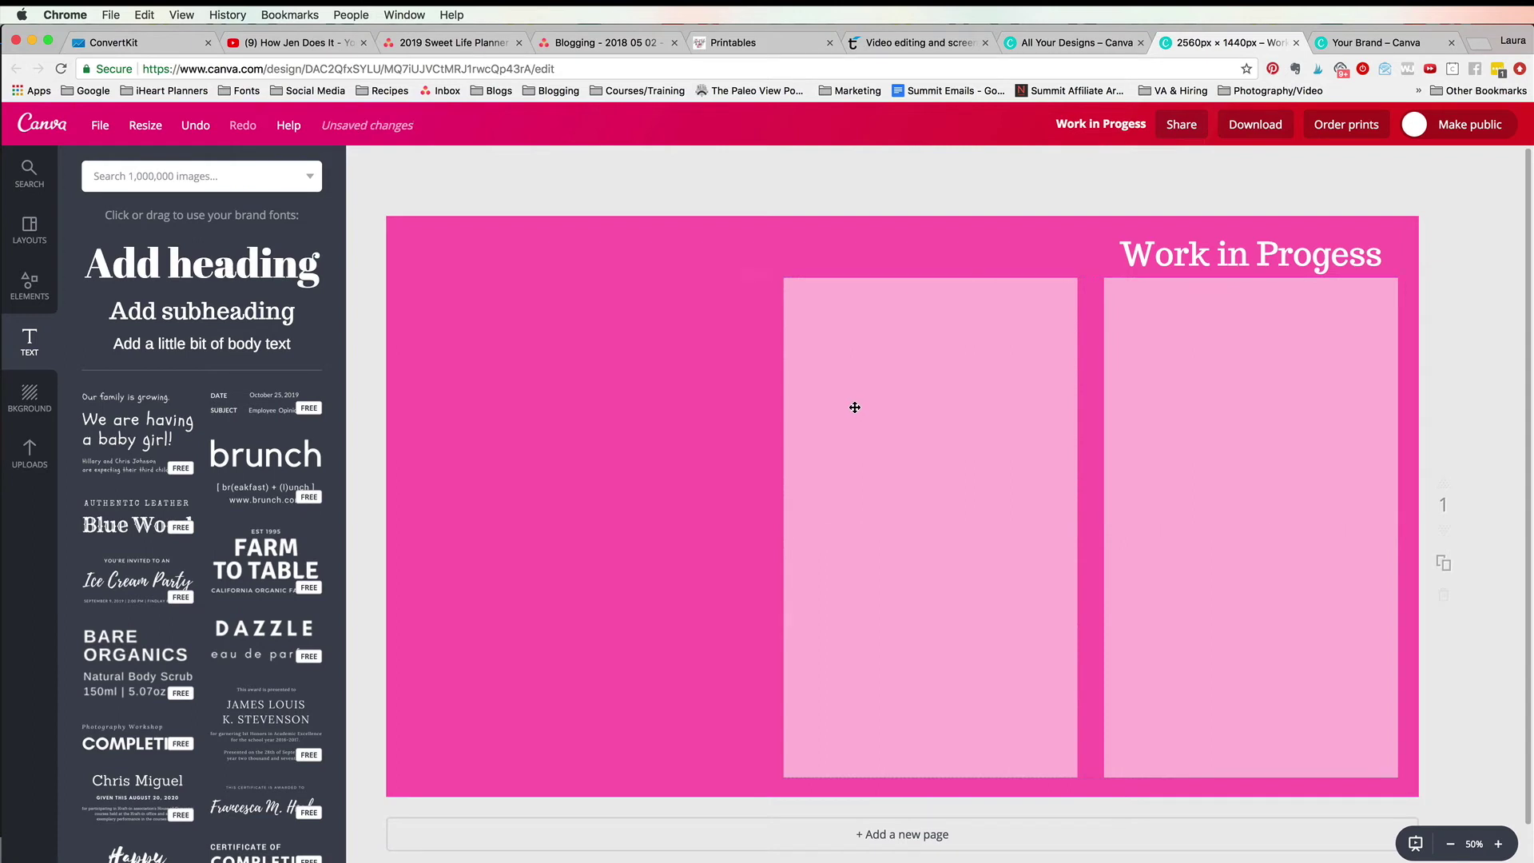
- Shorten the copied panel to about half height, then undo an accidental heading move
{"action": "left_click", "coordinate": [909, 754]}
{"action": "left_click_drag", "start_coordinate": [930, 777], "coordinate": [917, 472]}
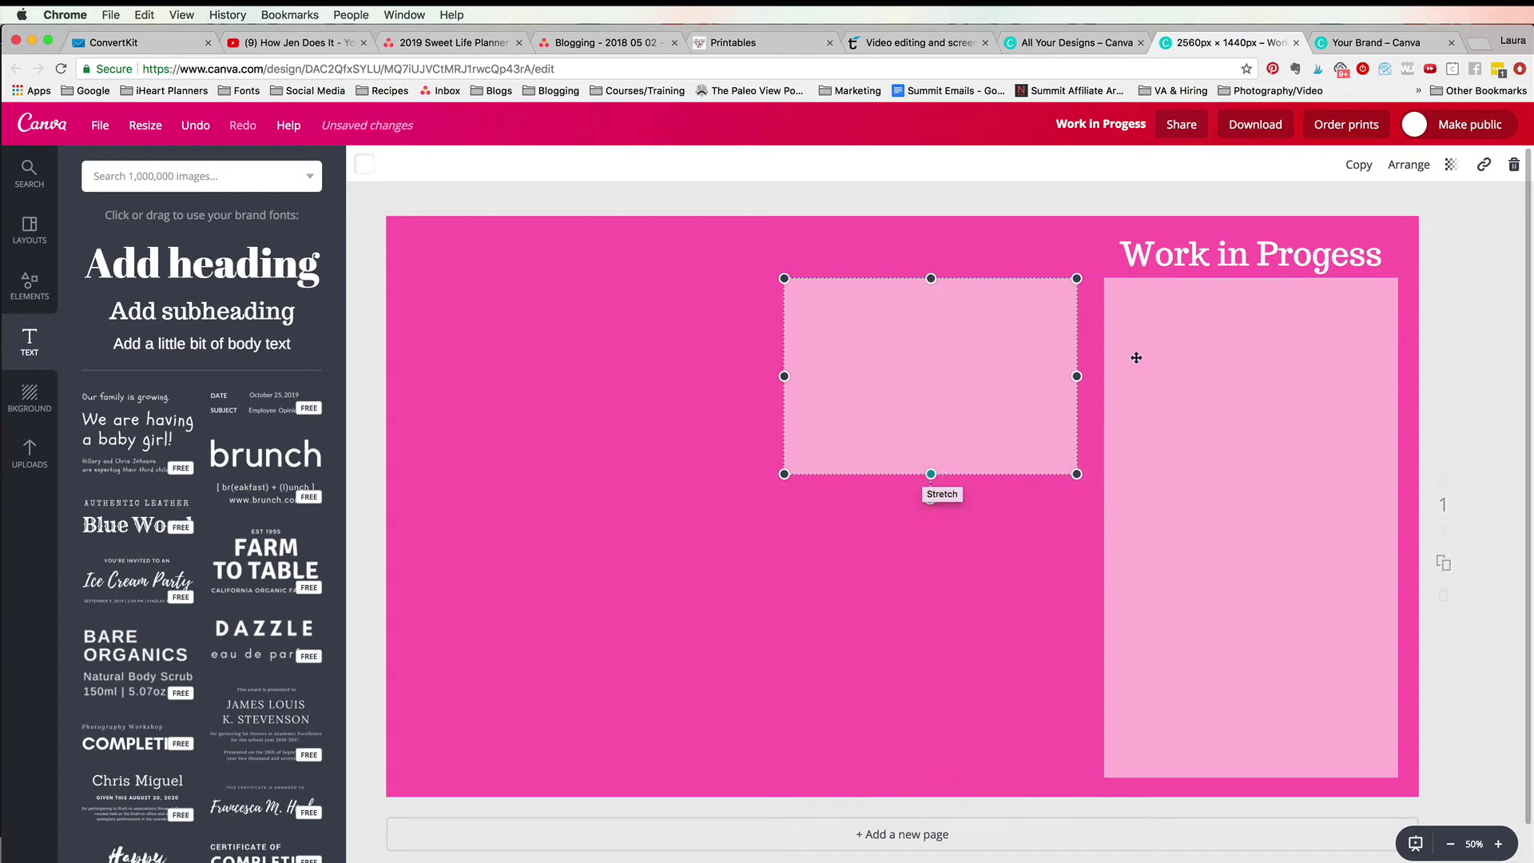
{"action": "key", "text": "Escape"}
{"action": "left_click_drag", "start_coordinate": [1272, 250], "coordinate": [956, 254]}
{"action": "key", "text": "super+z"}
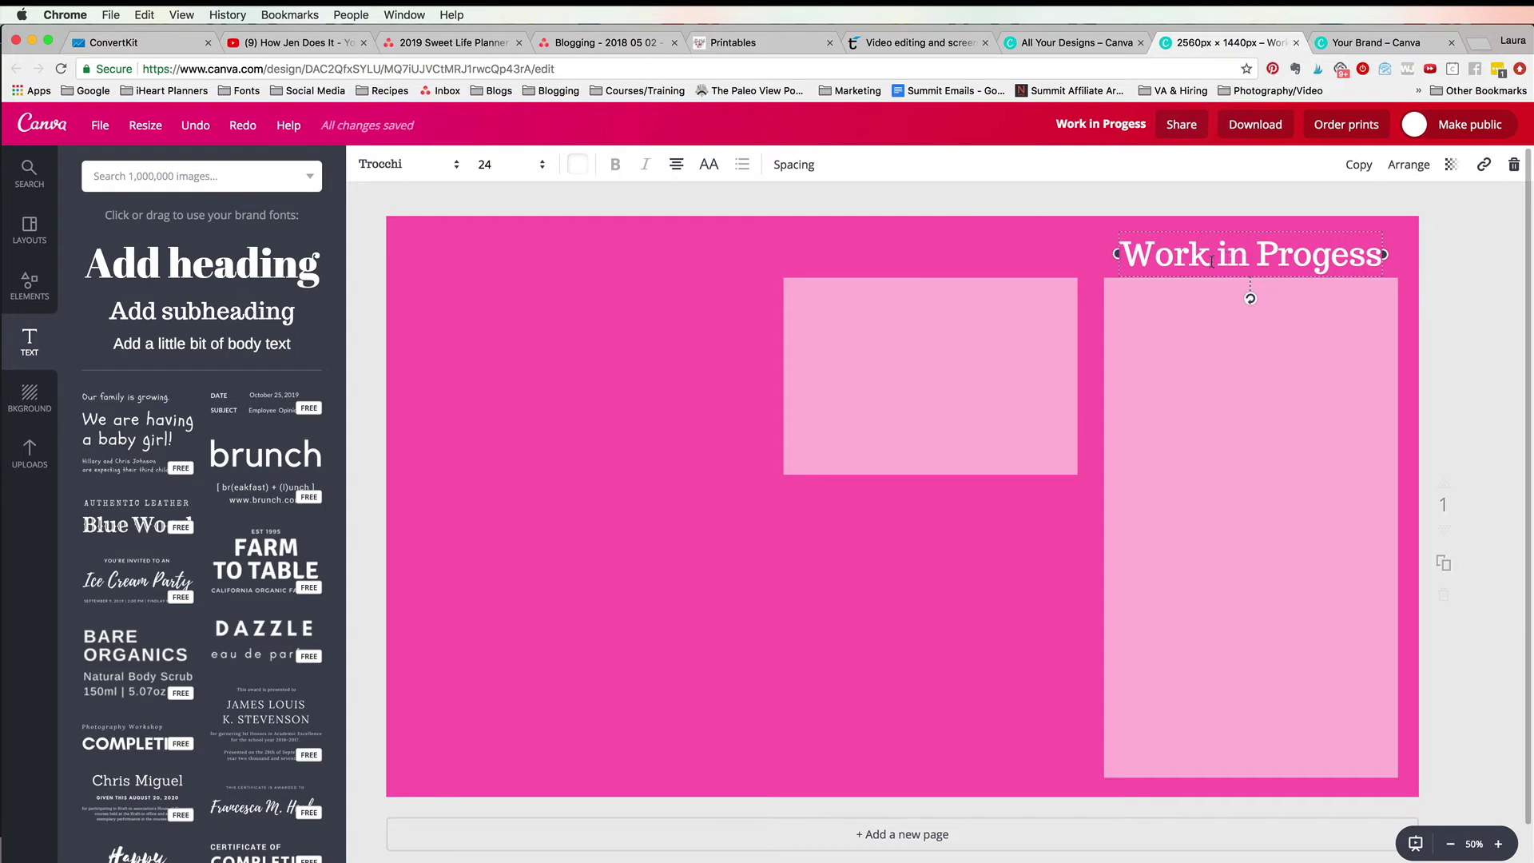
- Copy the heading above the left box and change its text to 'Photos'
{"action": "left_click", "coordinate": [995, 242]}
{"action": "left_click_drag", "start_coordinate": [1174, 248], "coordinate": [851, 251]}
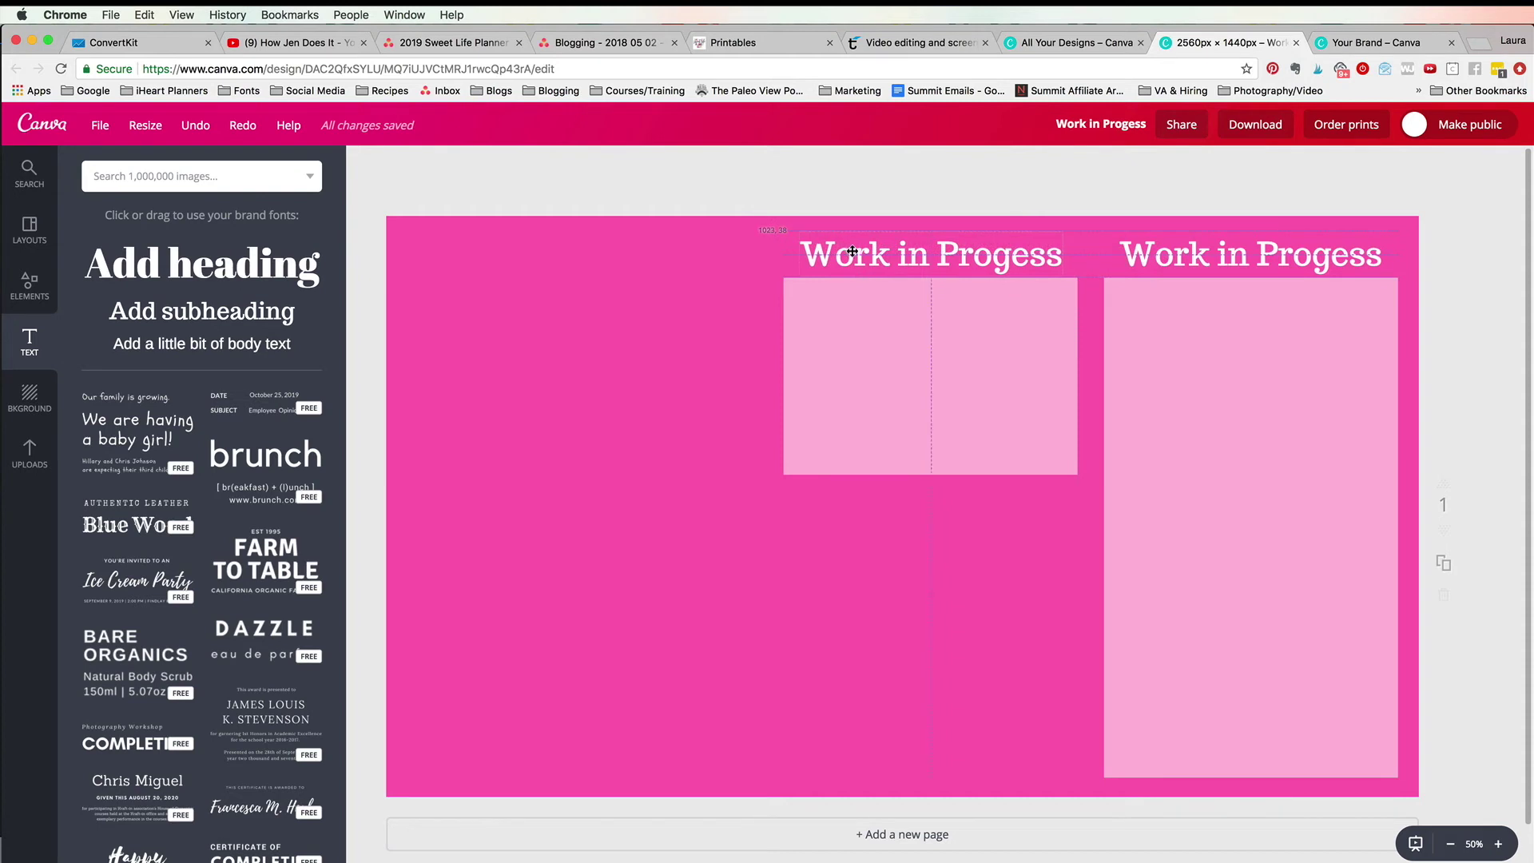
{"action": "left_click_drag", "start_coordinate": [852, 251], "coordinate": [853, 252]}
{"action": "left_click", "coordinate": [942, 548]}
{"action": "double_click", "coordinate": [942, 250]}
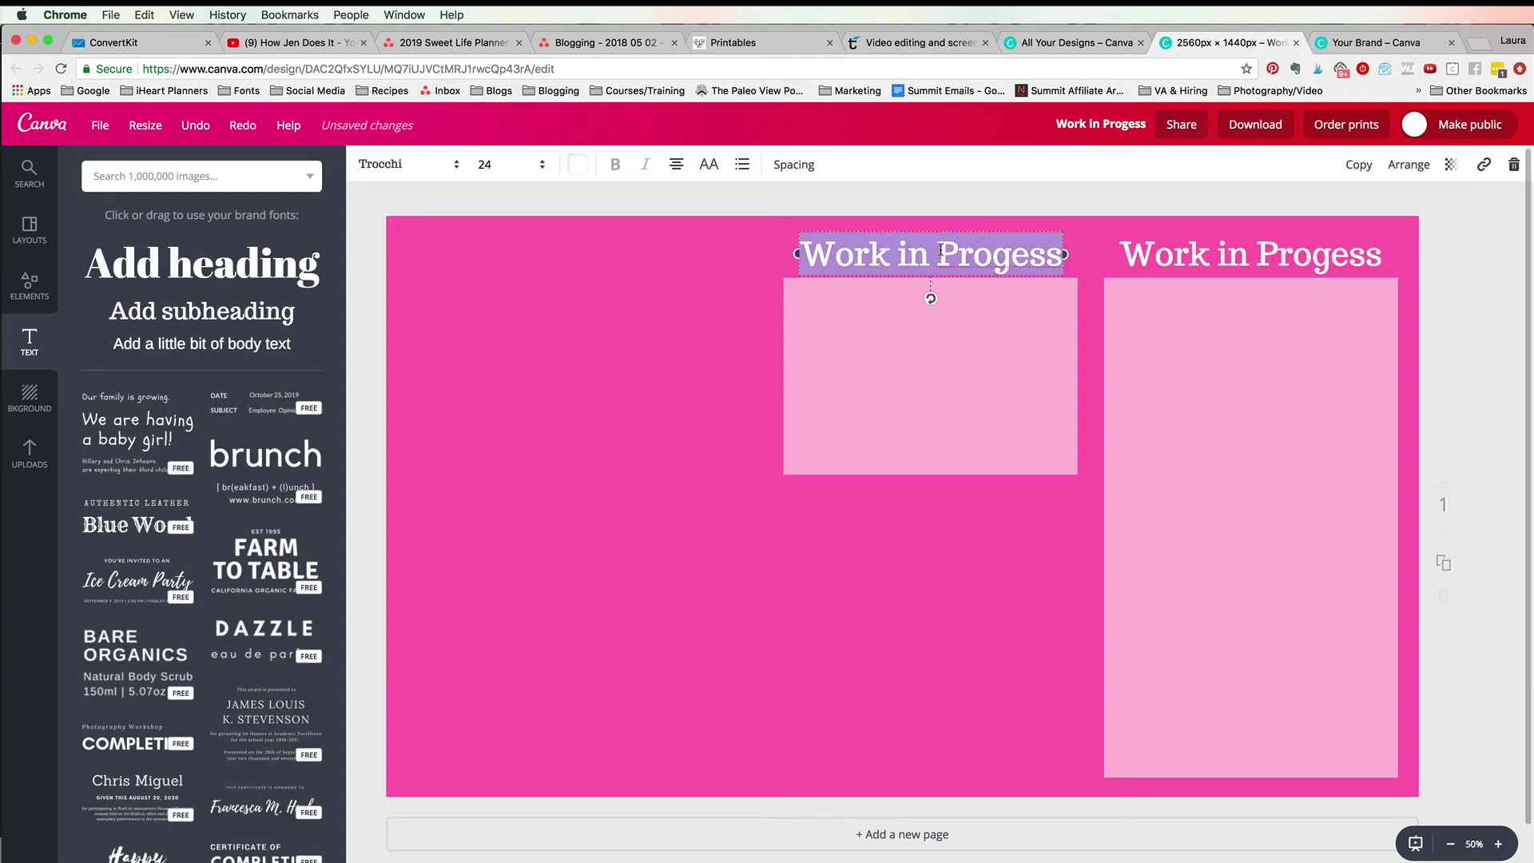
{"action": "type", "text": "Photos"}
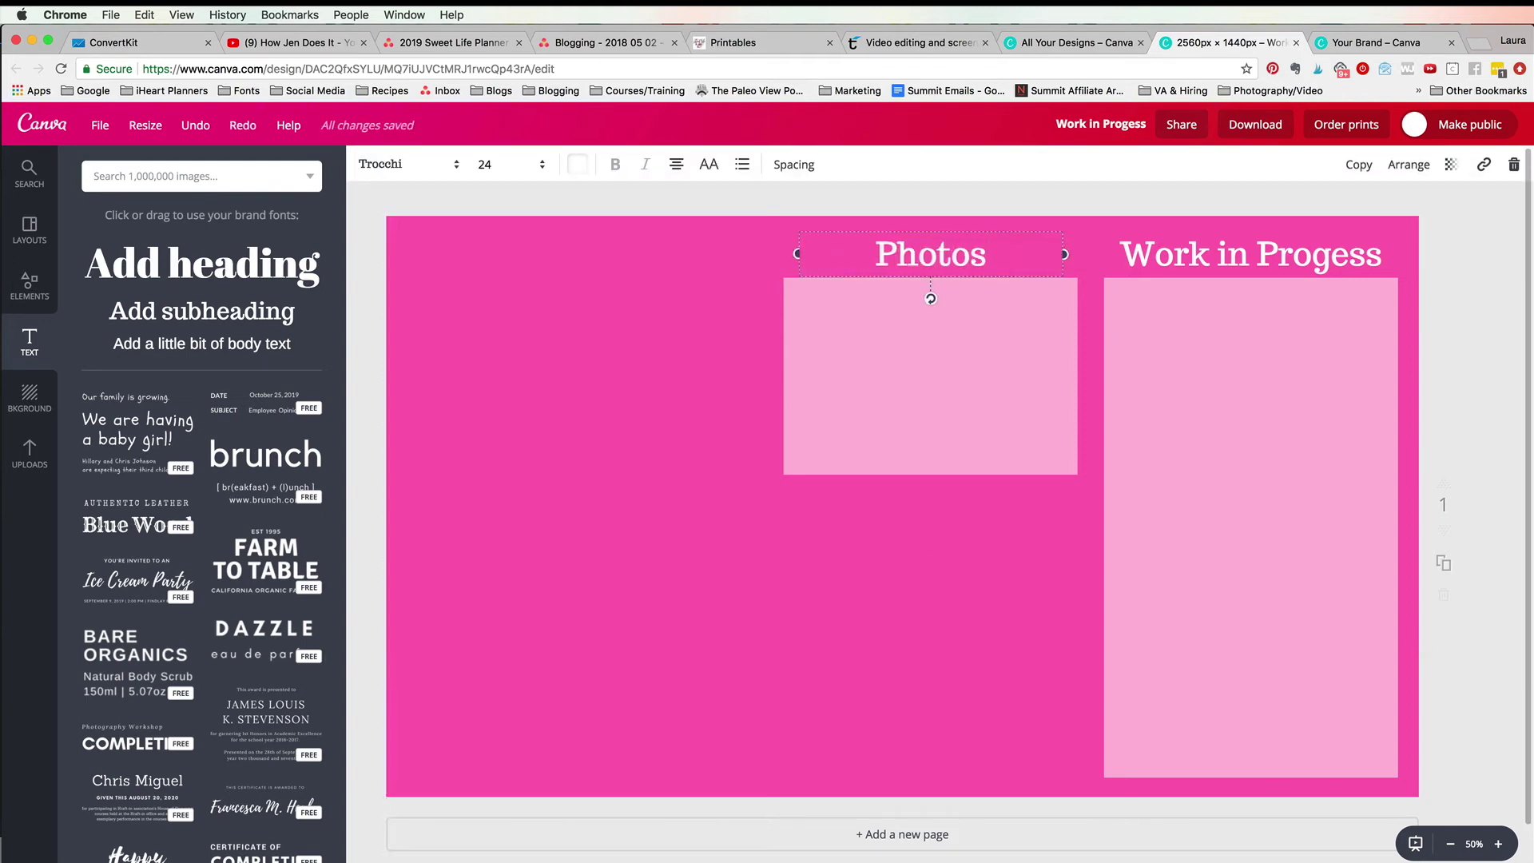
{"action": "left_click", "coordinate": [661, 382]}
- Duplicate the Photos box and place the copy directly beneath it
{"action": "left_click", "coordinate": [1016, 333]}
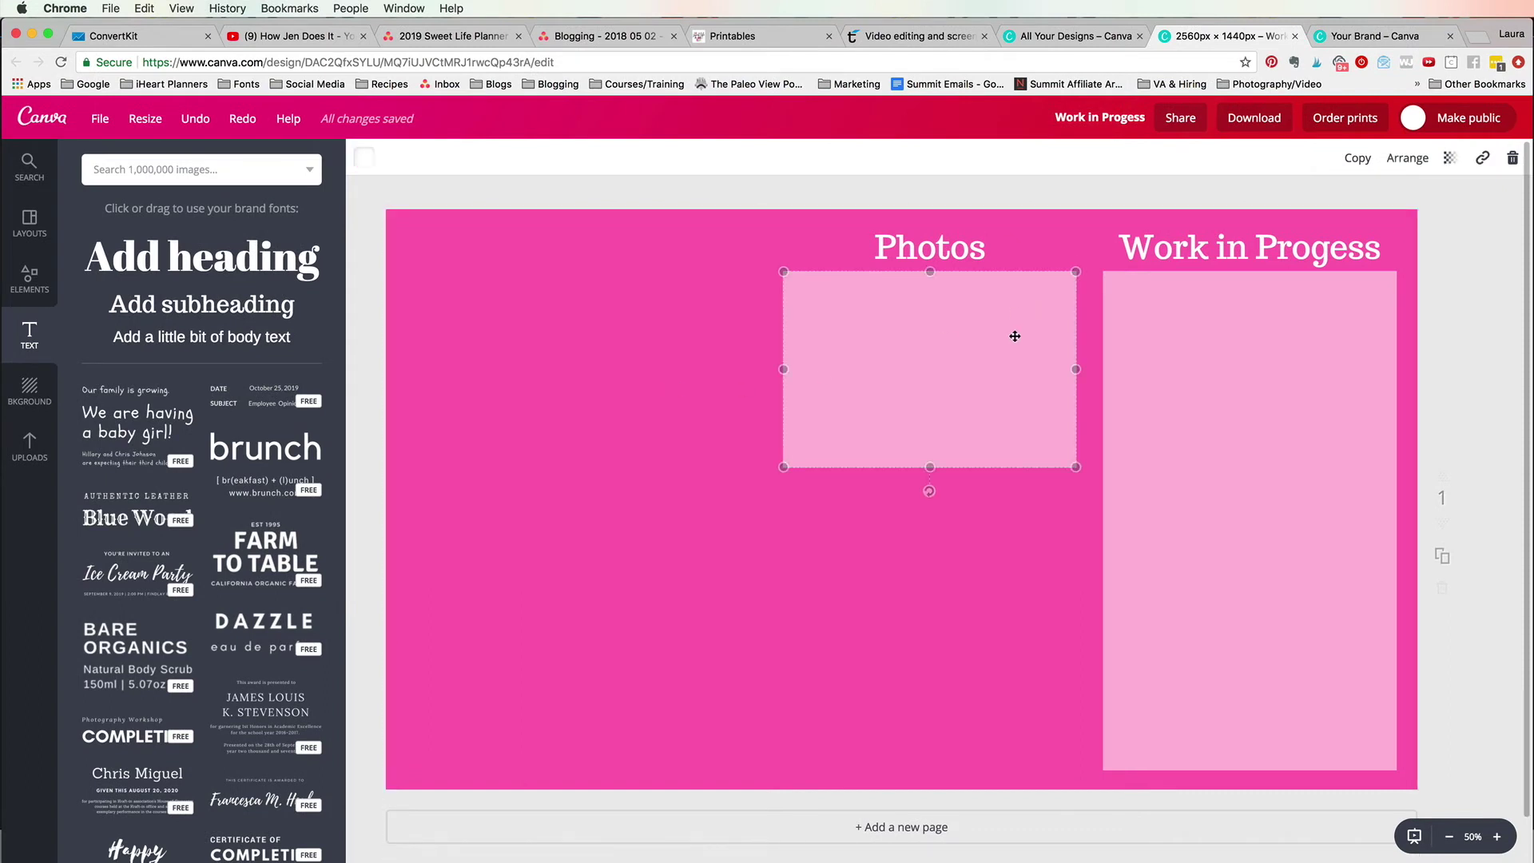
{"action": "left_click_drag", "start_coordinate": [952, 336], "coordinate": [950, 641]}
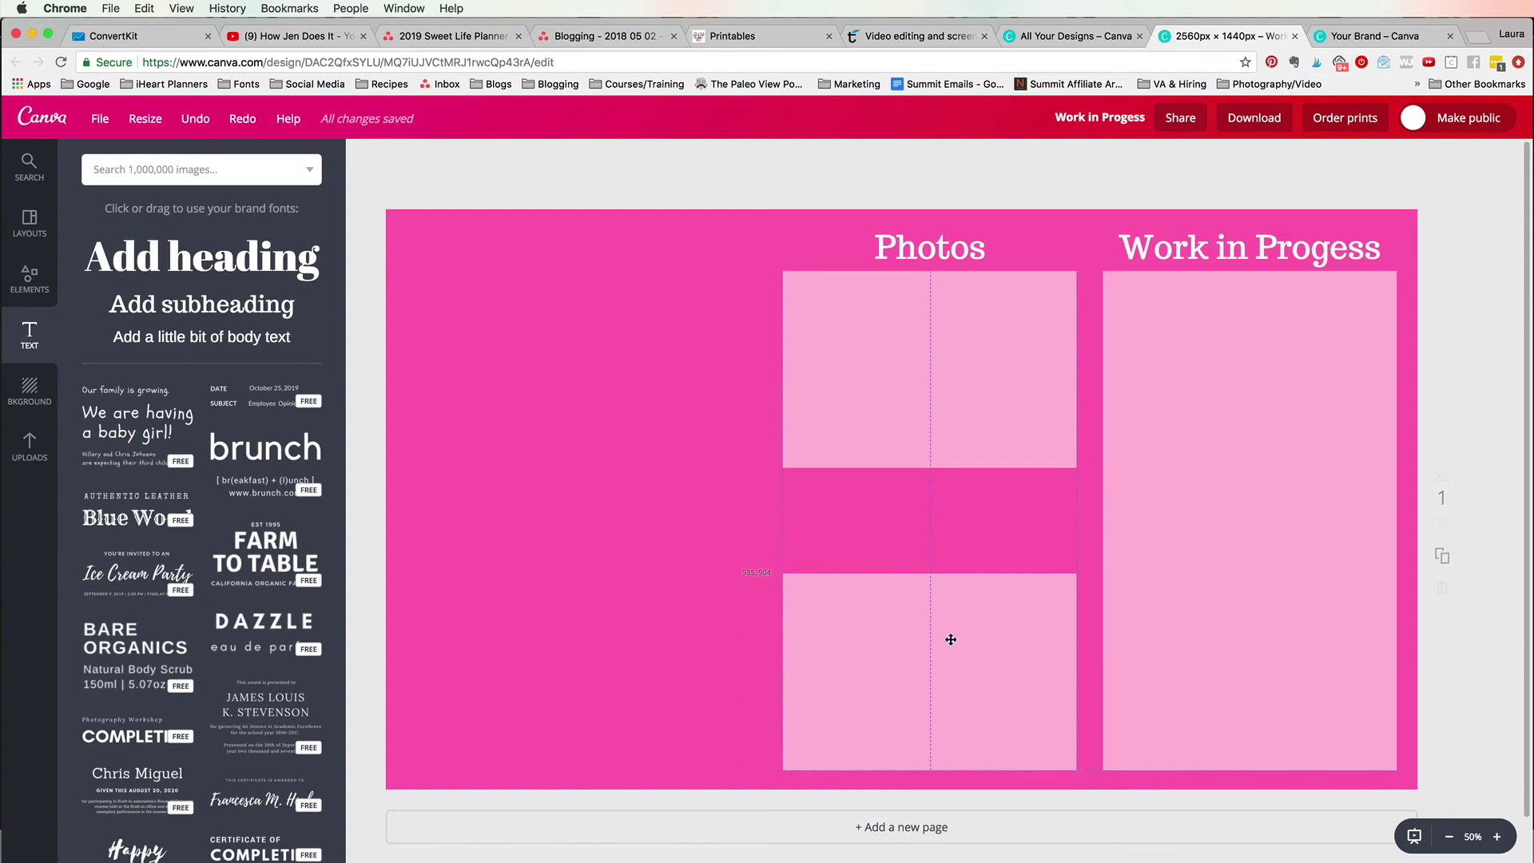
{"action": "left_click_drag", "start_coordinate": [951, 639], "coordinate": [950, 639]}
- Duplicate the Photos heading above the lower box and stretch the box up toward it
{"action": "left_click", "coordinate": [952, 255]}
{"action": "left_click", "coordinate": [760, 238]}
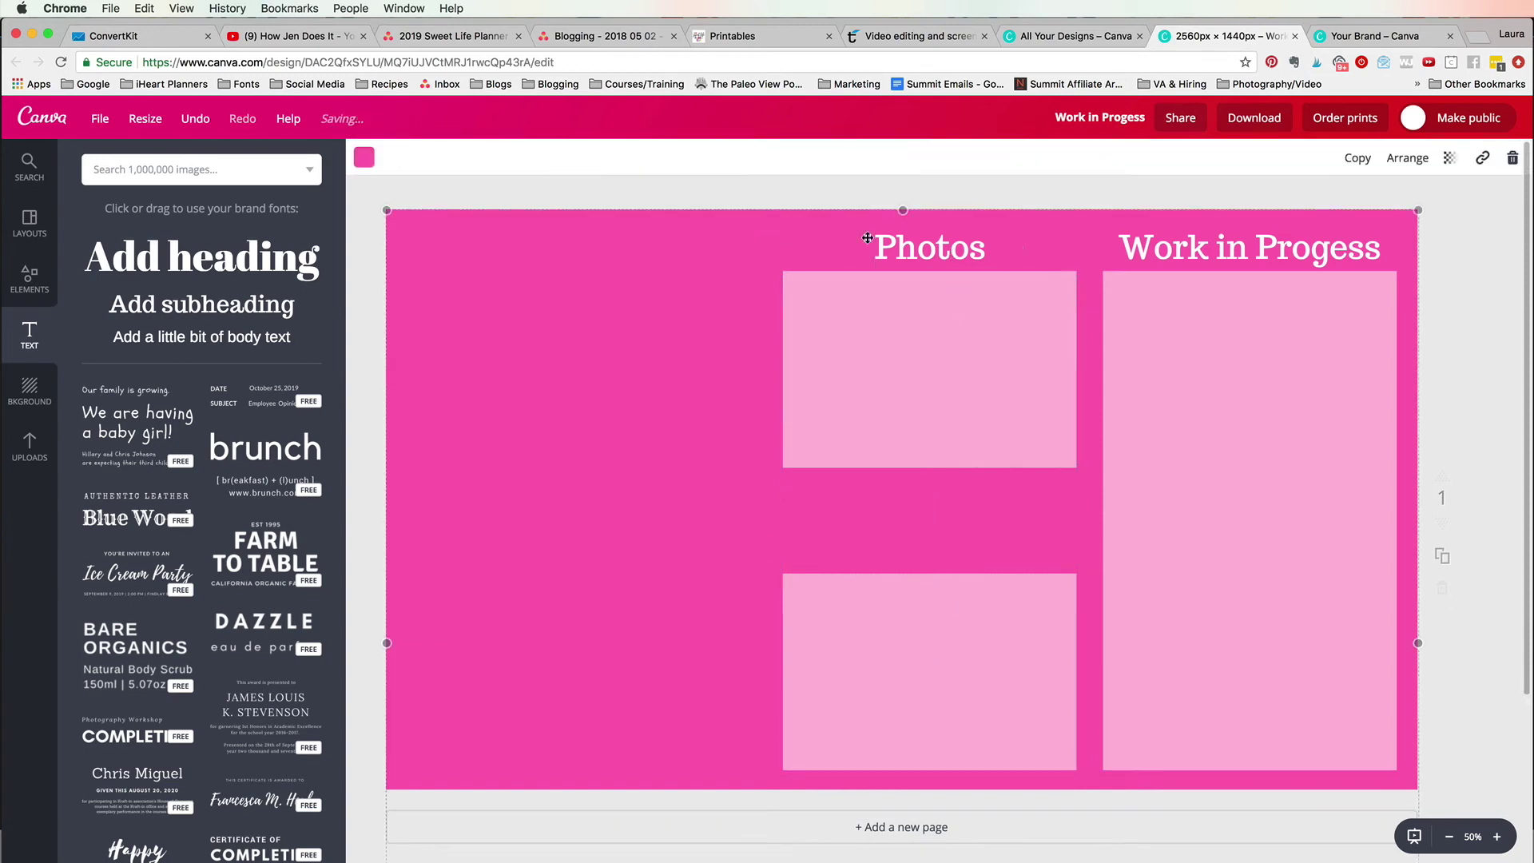
{"action": "left_click", "coordinate": [894, 240]}
{"action": "left_click", "coordinate": [716, 247]}
{"action": "left_click_drag", "start_coordinate": [924, 257], "coordinate": [930, 520]}
{"action": "left_click", "coordinate": [935, 602]}
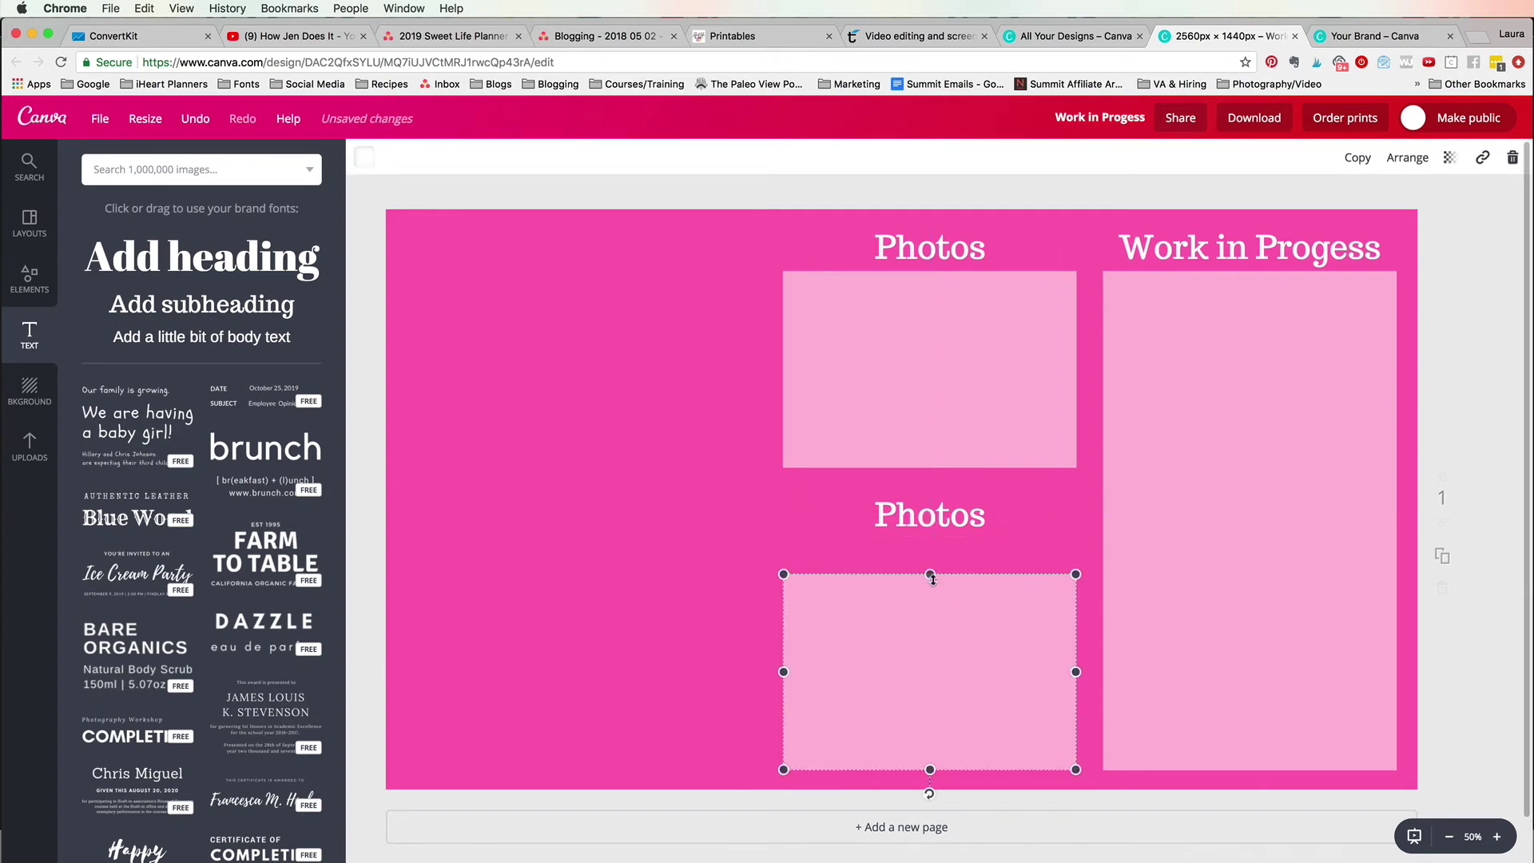
{"action": "left_click_drag", "start_coordinate": [930, 573], "coordinate": [930, 539]}
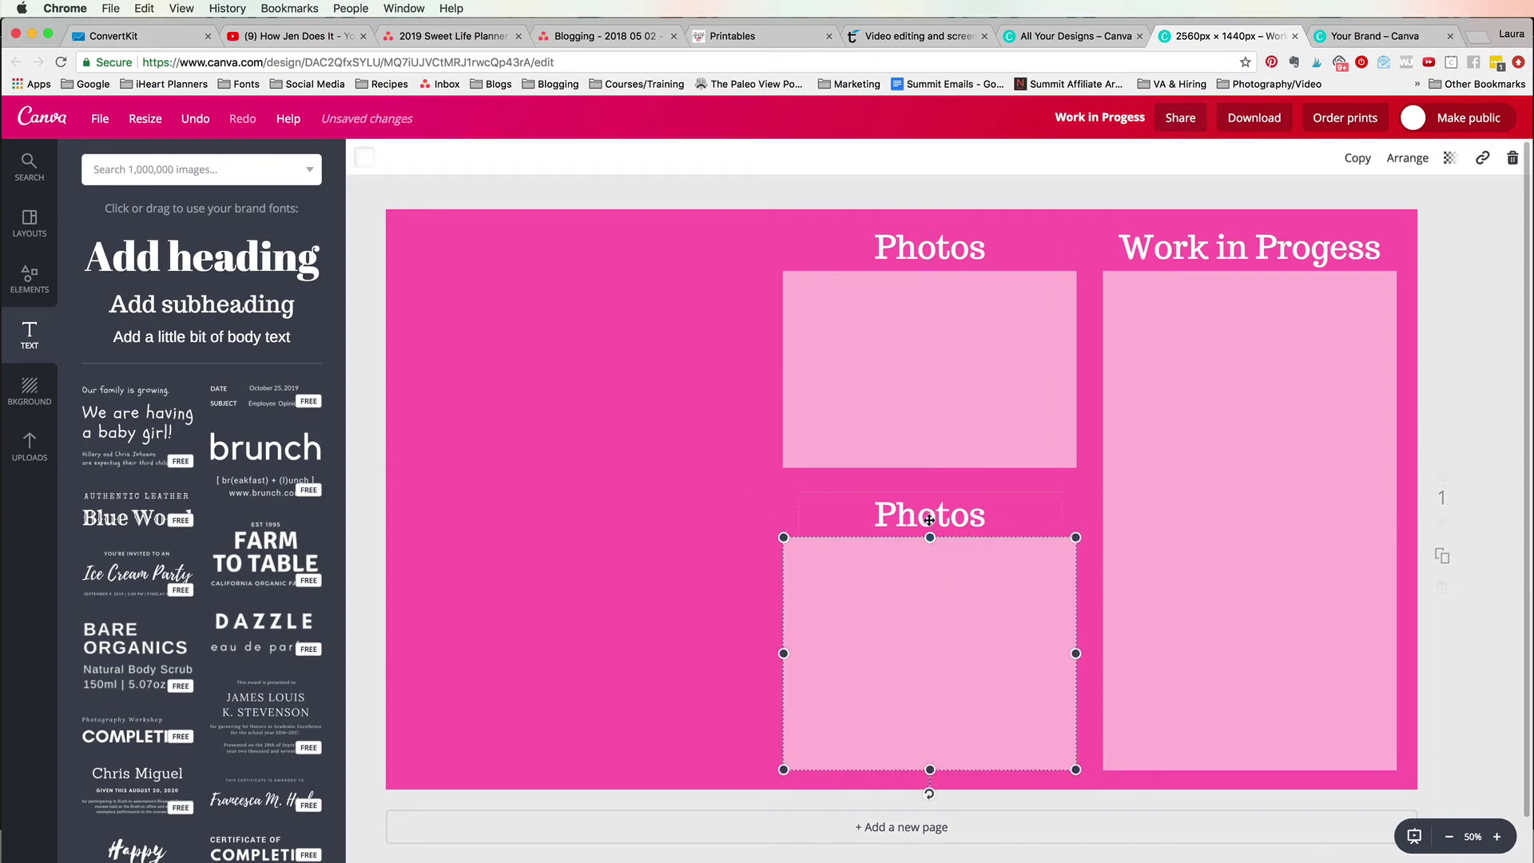
- Change the copied heading's text to 'Notes'
{"action": "double_click", "coordinate": [917, 514]}
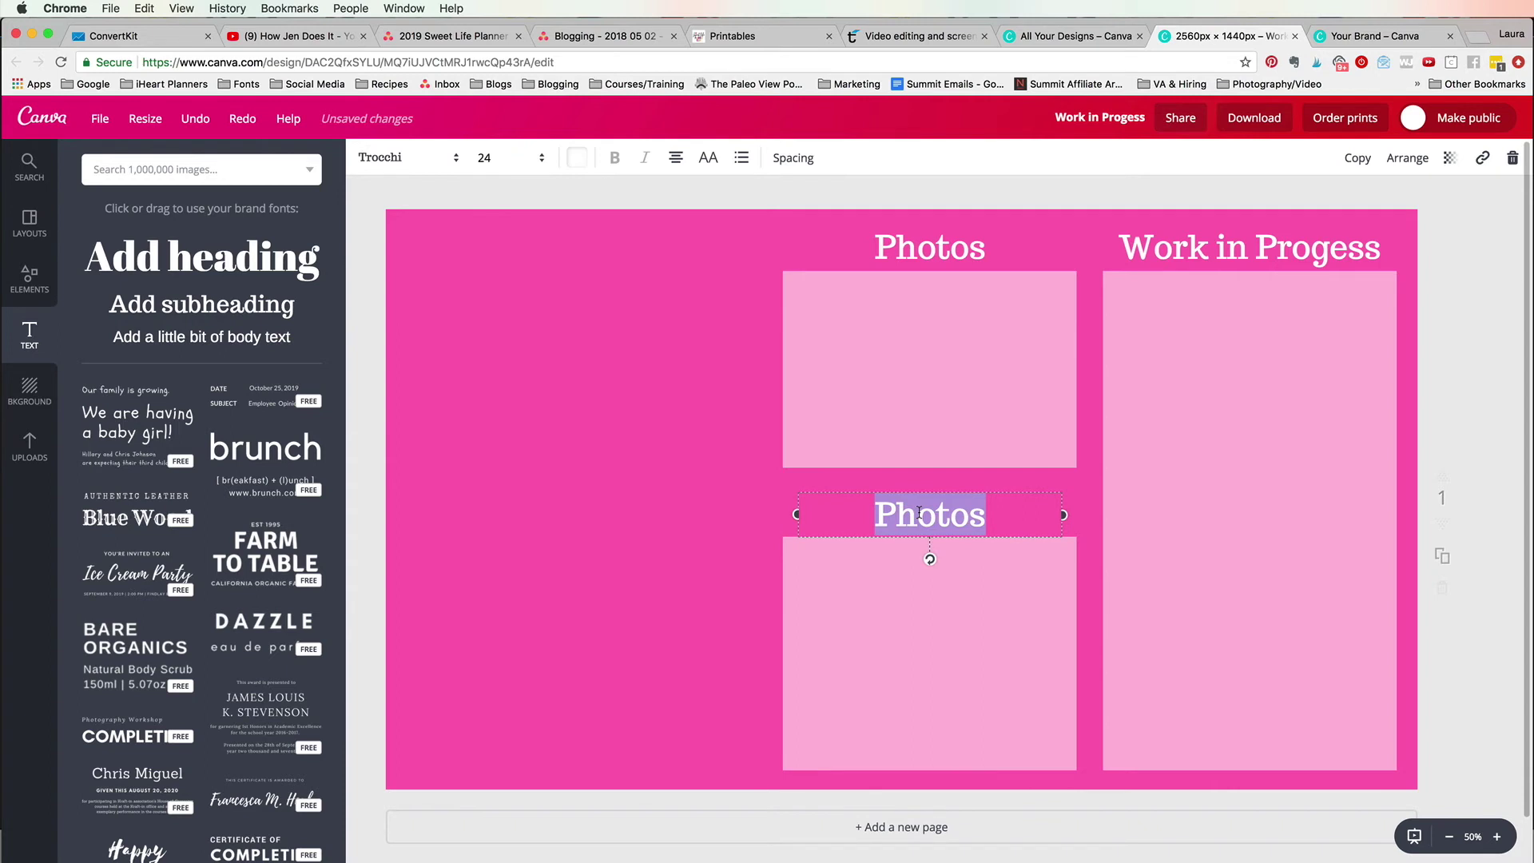
{"action": "type", "text": "NO"}
{"action": "key", "text": "BackSpace"}
{"action": "type", "text": "otes"}
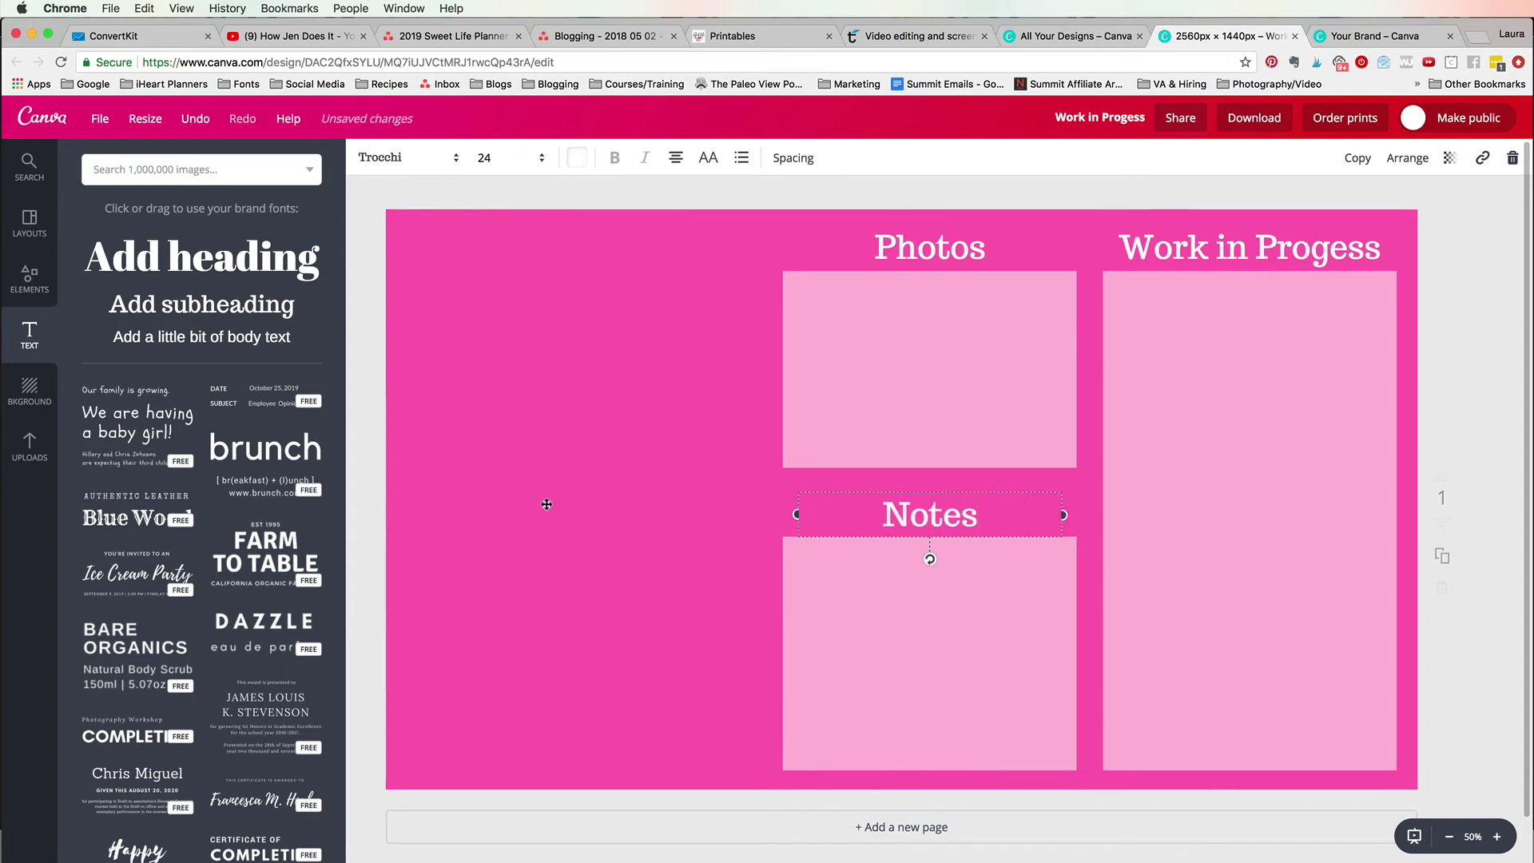
- Browse the Elements photo categories and add the boy-in-a-yellow-field photo to the page's left side
{"action": "left_click", "coordinate": [509, 488]}
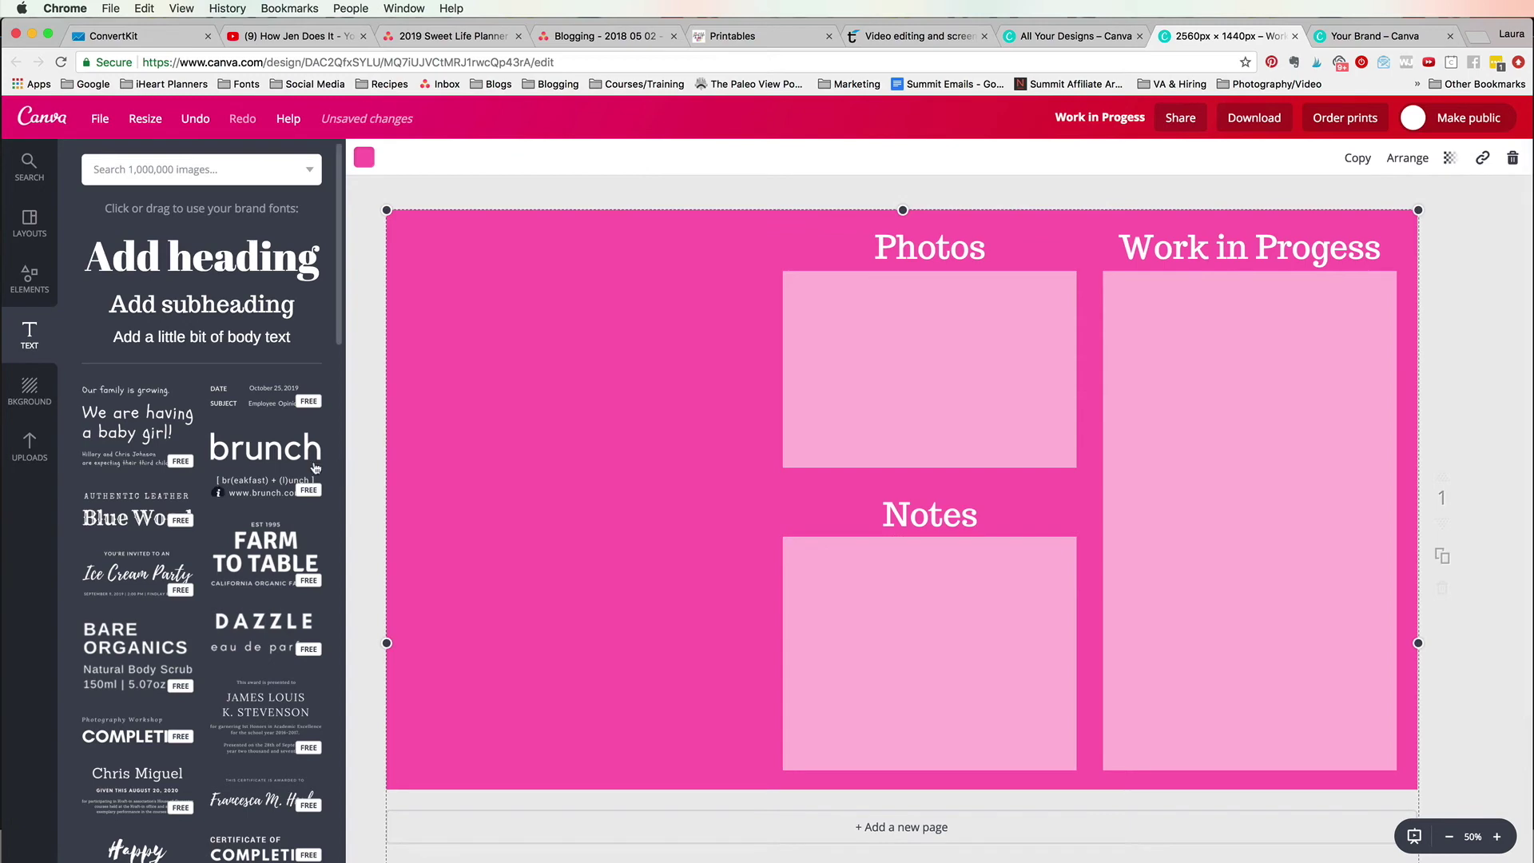
{"action": "left_click", "coordinate": [29, 278]}
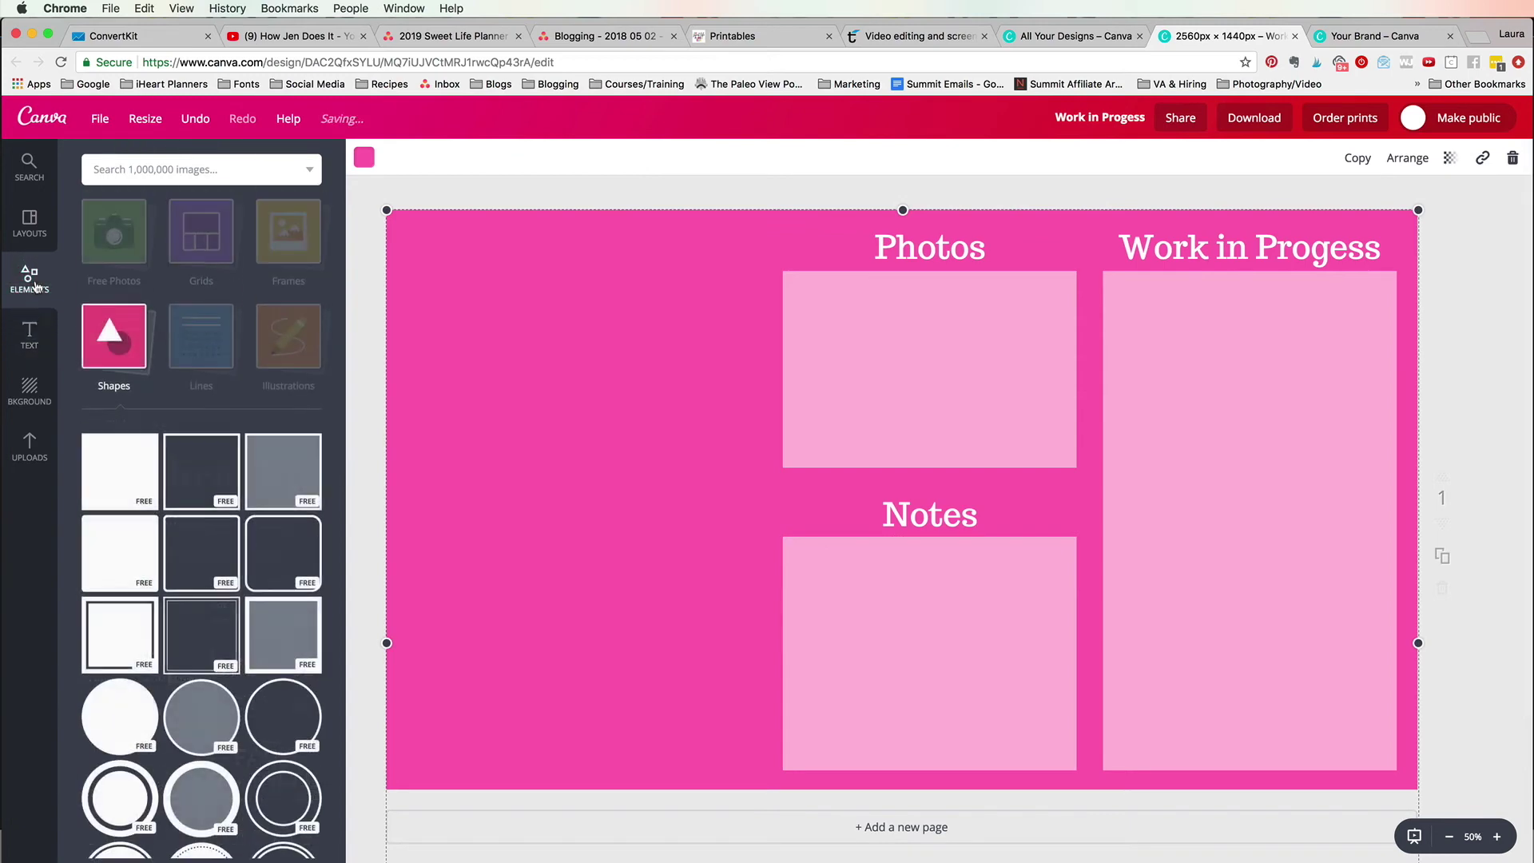
{"action": "scroll", "coordinate": [200, 424], "scroll_direction": "down", "scroll_amount": 15}
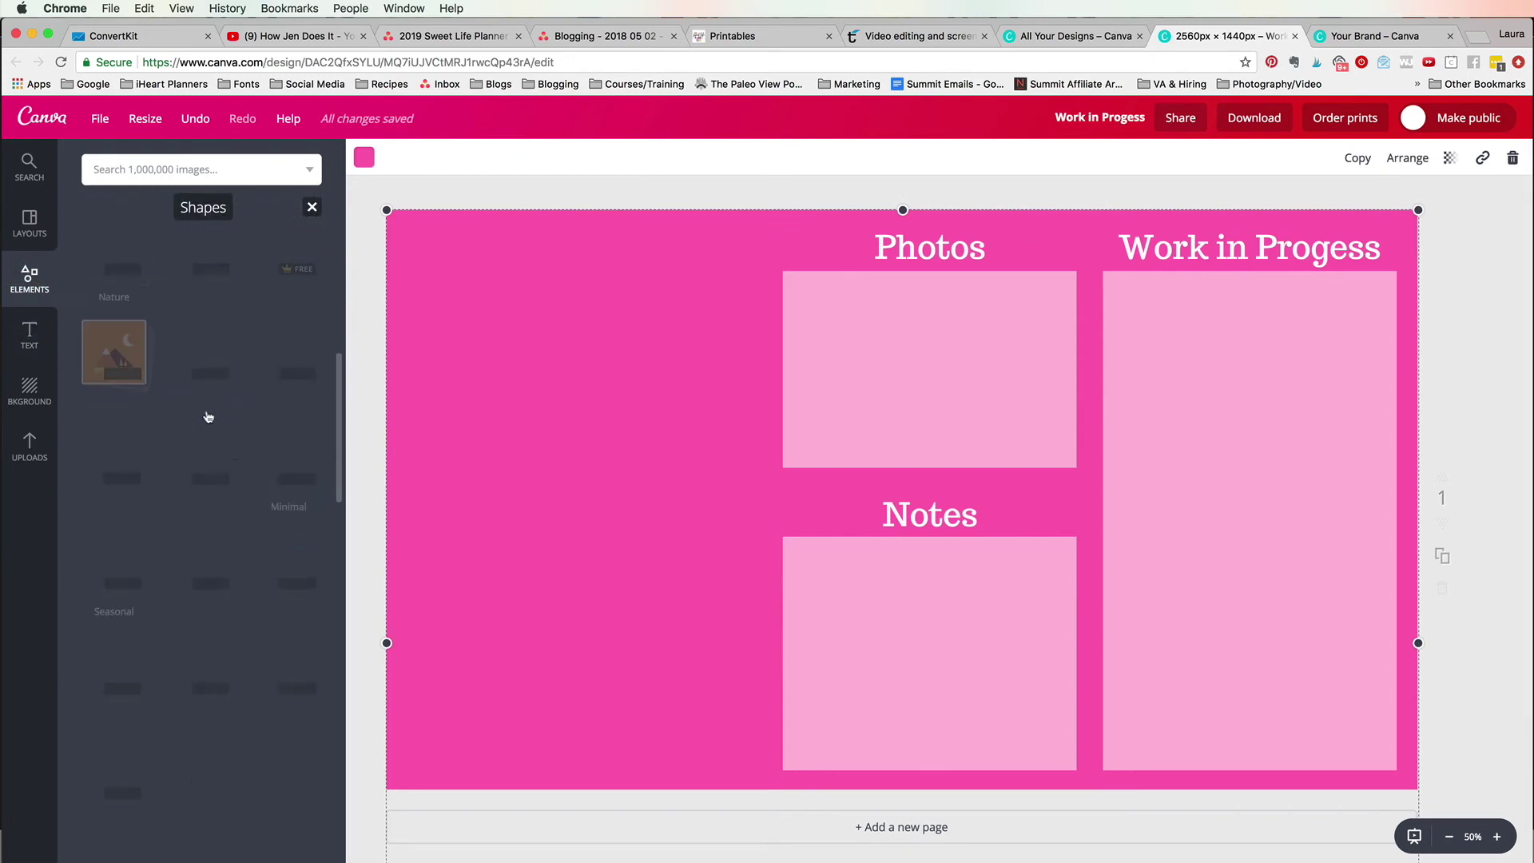
{"action": "scroll", "coordinate": [206, 416], "scroll_direction": "up", "scroll_amount": 10}
{"action": "scroll", "coordinate": [188, 448], "scroll_direction": "down", "scroll_amount": 5}
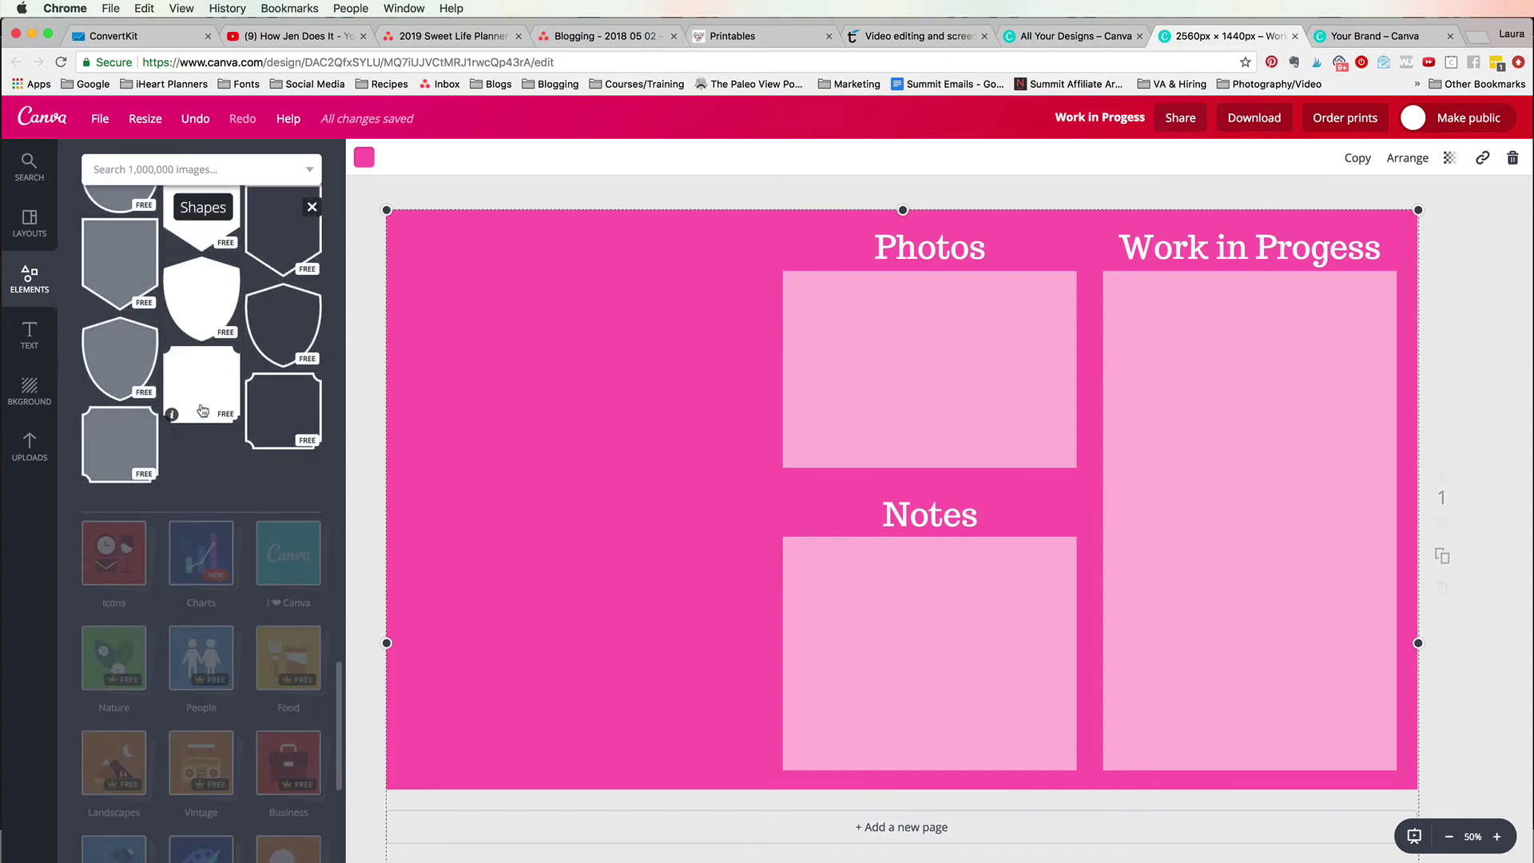
{"action": "scroll", "coordinate": [181, 462], "scroll_direction": "up", "scroll_amount": 2}
{"action": "scroll", "coordinate": [208, 436], "scroll_direction": "down", "scroll_amount": 5}
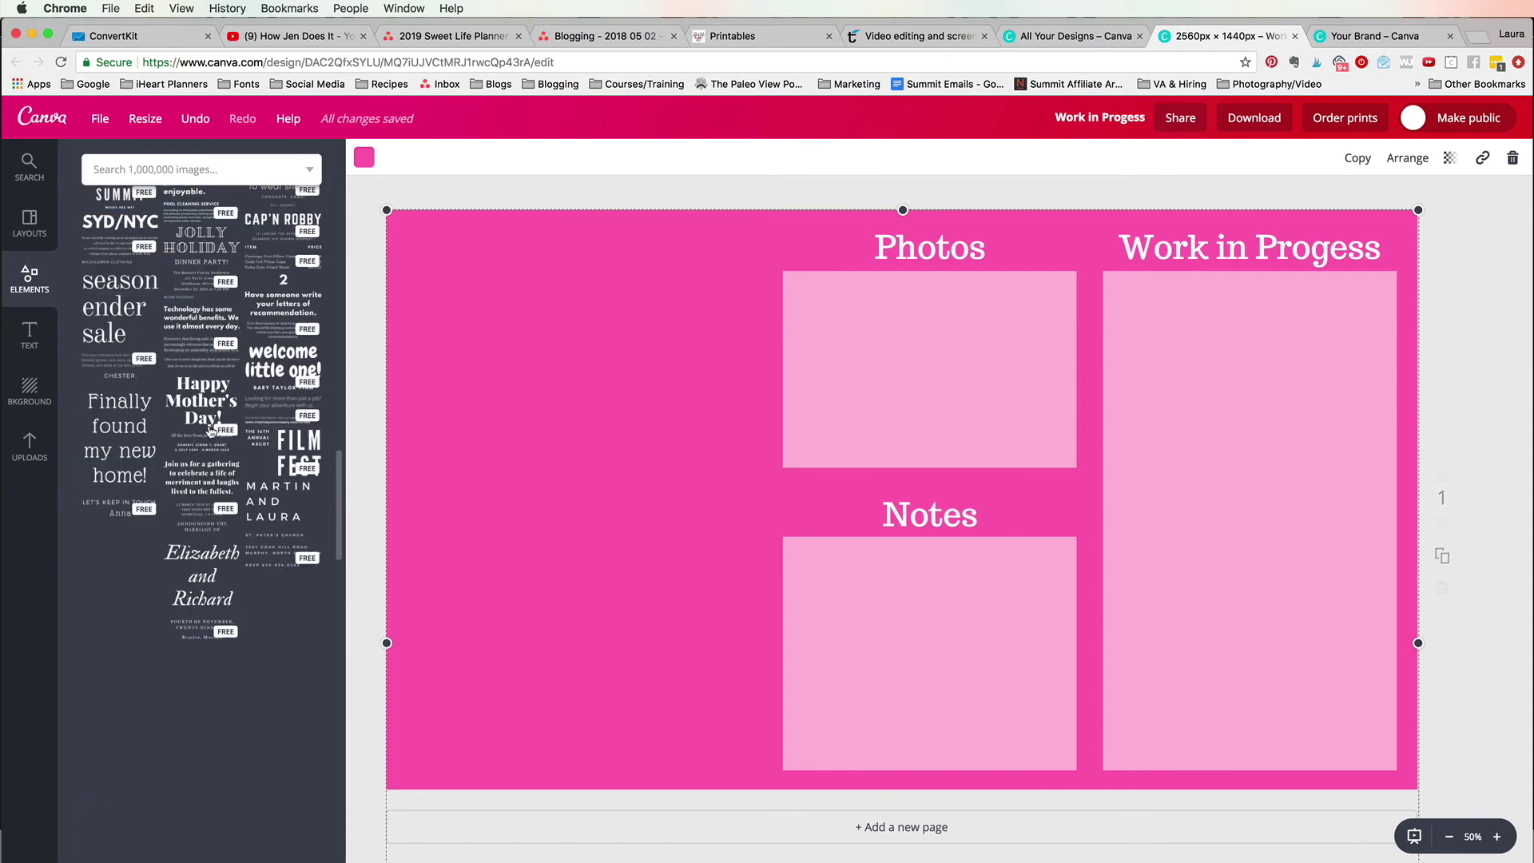
{"action": "scroll", "coordinate": [210, 431], "scroll_direction": "up", "scroll_amount": 7}
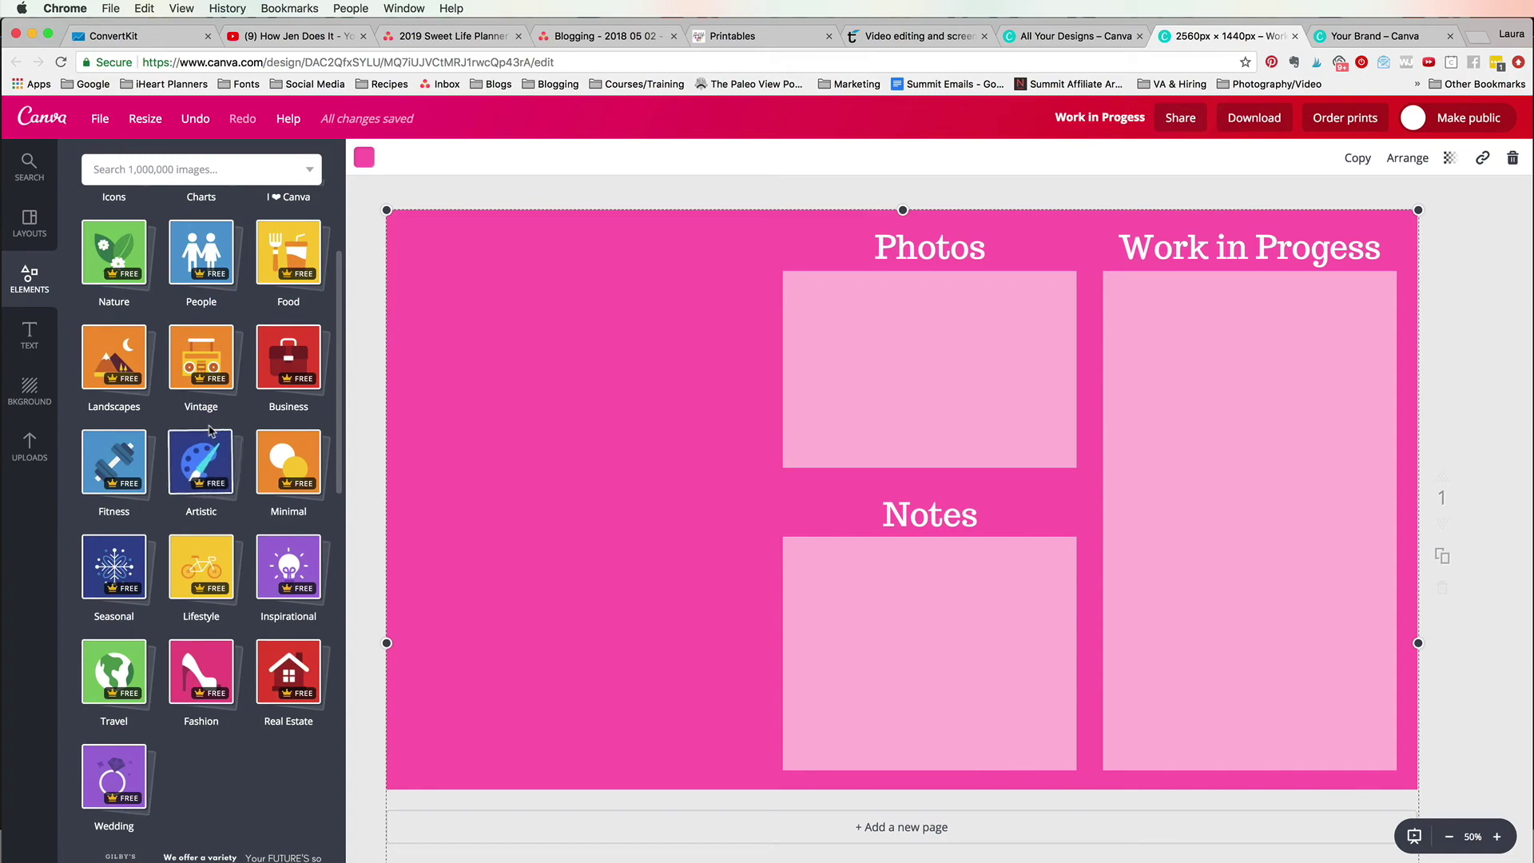
{"action": "scroll", "coordinate": [211, 432], "scroll_direction": "down", "scroll_amount": 4}
{"action": "scroll", "coordinate": [211, 433], "scroll_direction": "down", "scroll_amount": 5}
{"action": "scroll", "coordinate": [211, 432], "scroll_direction": "up", "scroll_amount": 10}
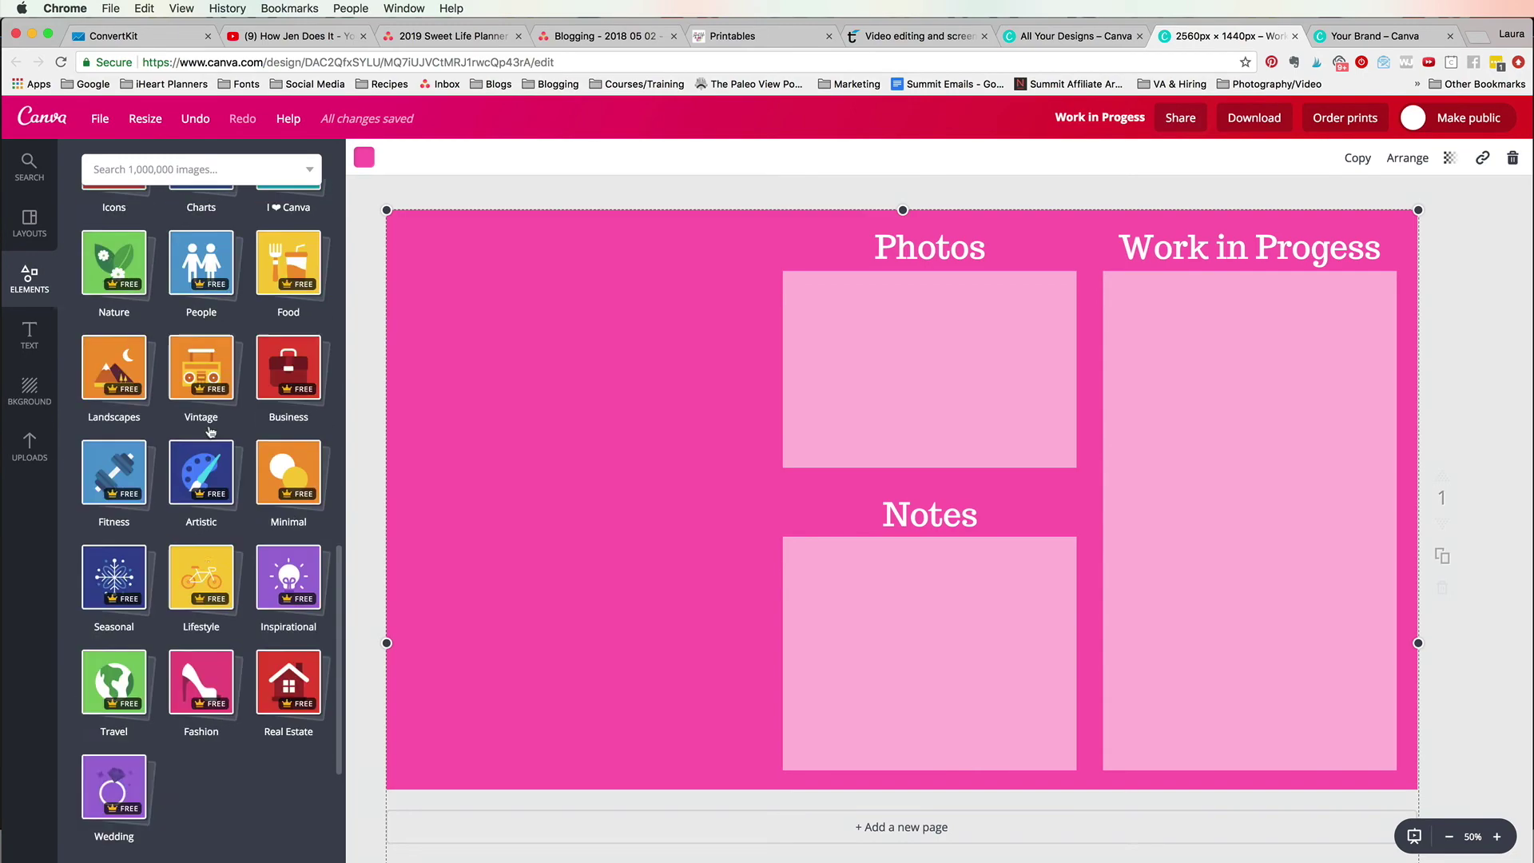
{"action": "scroll", "coordinate": [210, 432], "scroll_direction": "up", "scroll_amount": 1}
{"action": "scroll", "coordinate": [185, 509], "scroll_direction": "down", "scroll_amount": 3}
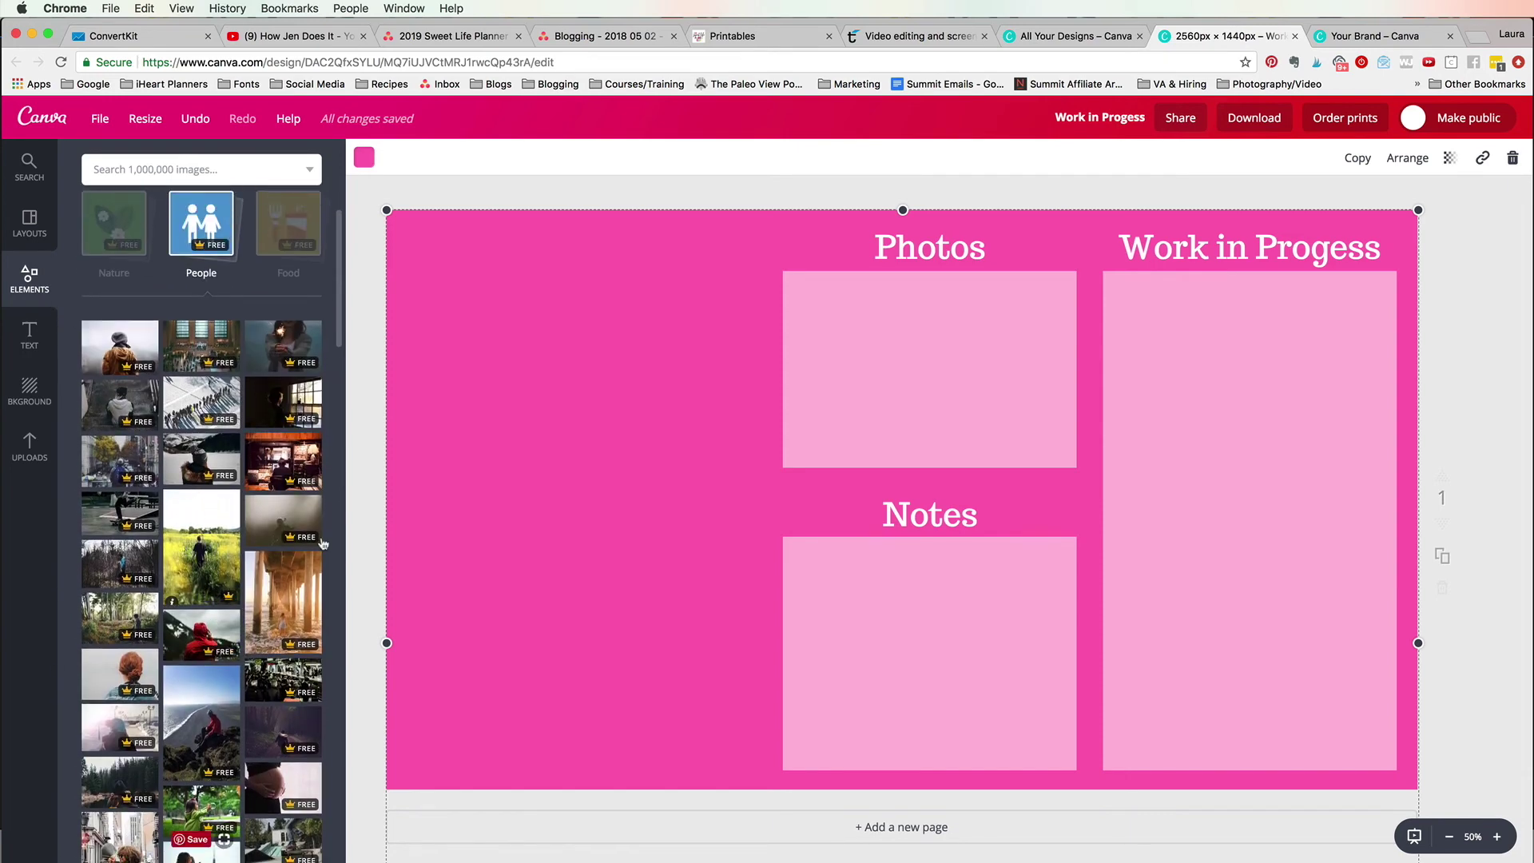
{"action": "left_click_drag", "start_coordinate": [323, 543], "coordinate": [588, 496]}
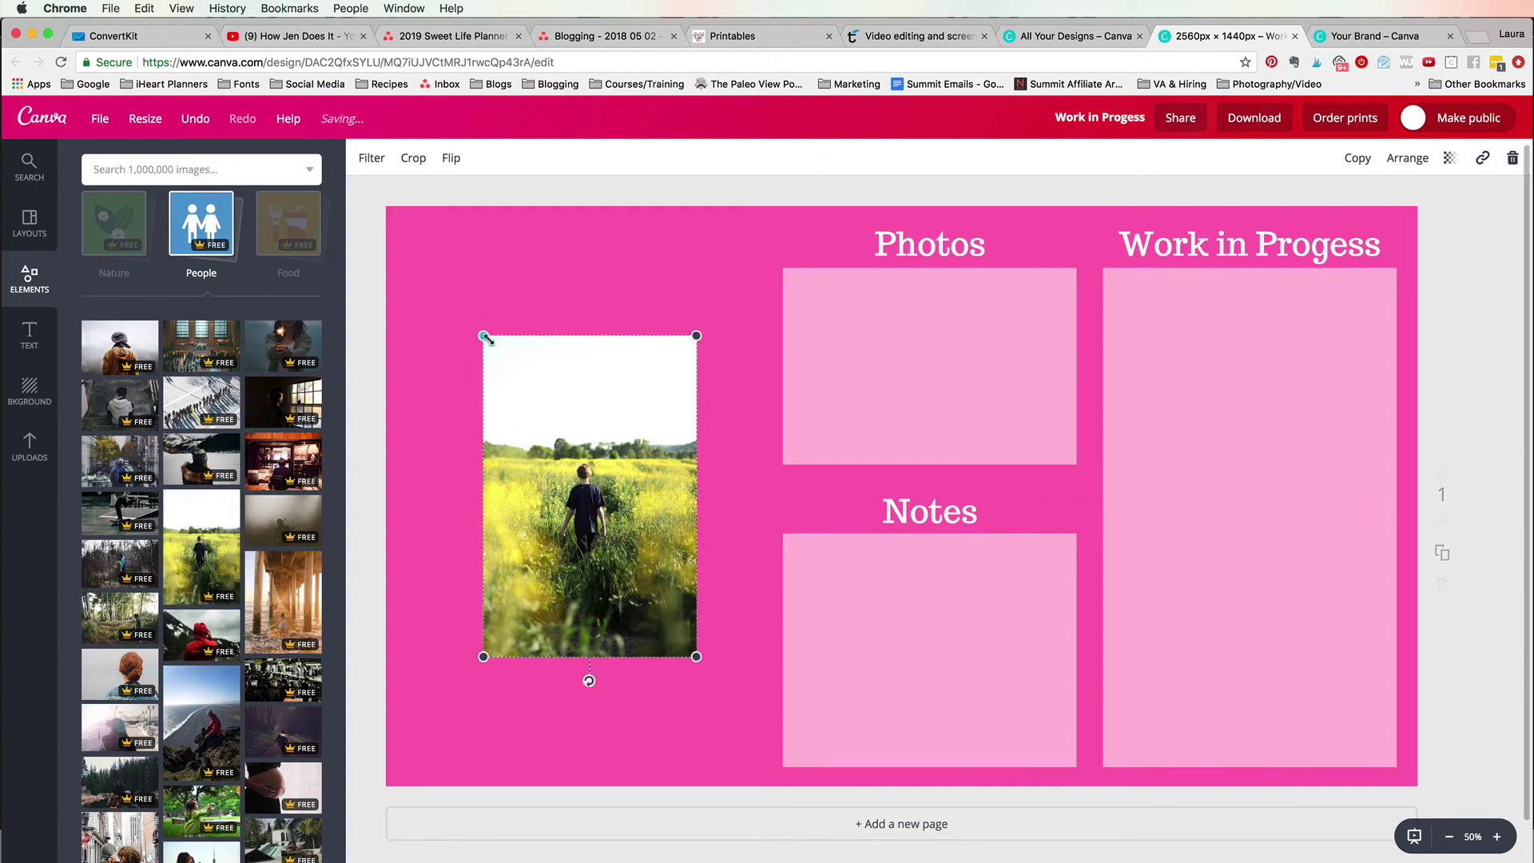
{"action": "left_click_drag", "start_coordinate": [483, 336], "coordinate": [417, 238]}
{"action": "left_click_drag", "start_coordinate": [707, 659], "coordinate": [750, 763]}
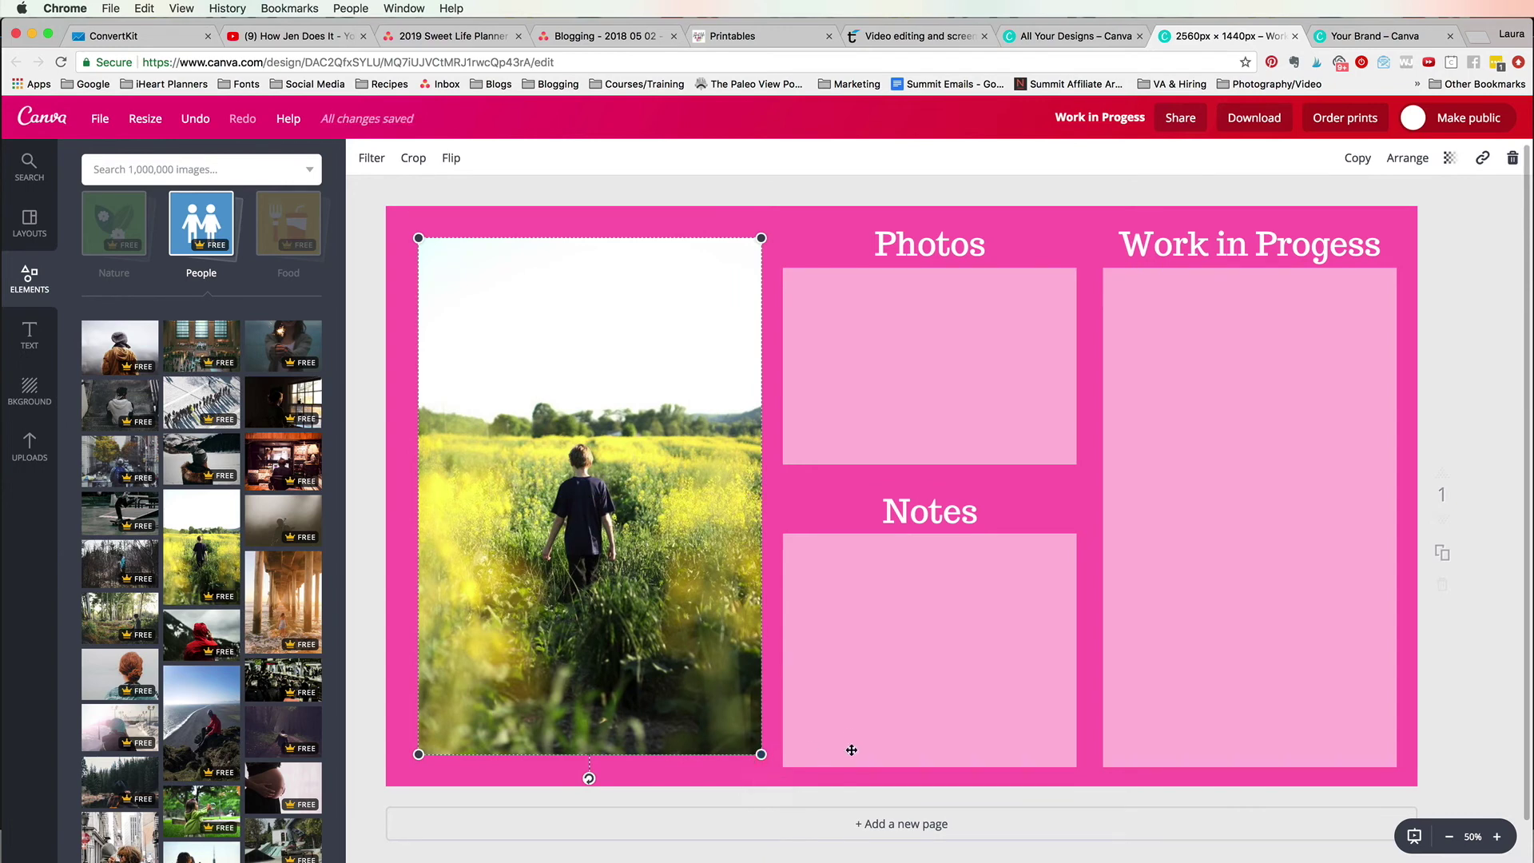
{"action": "key", "text": "Delete"}
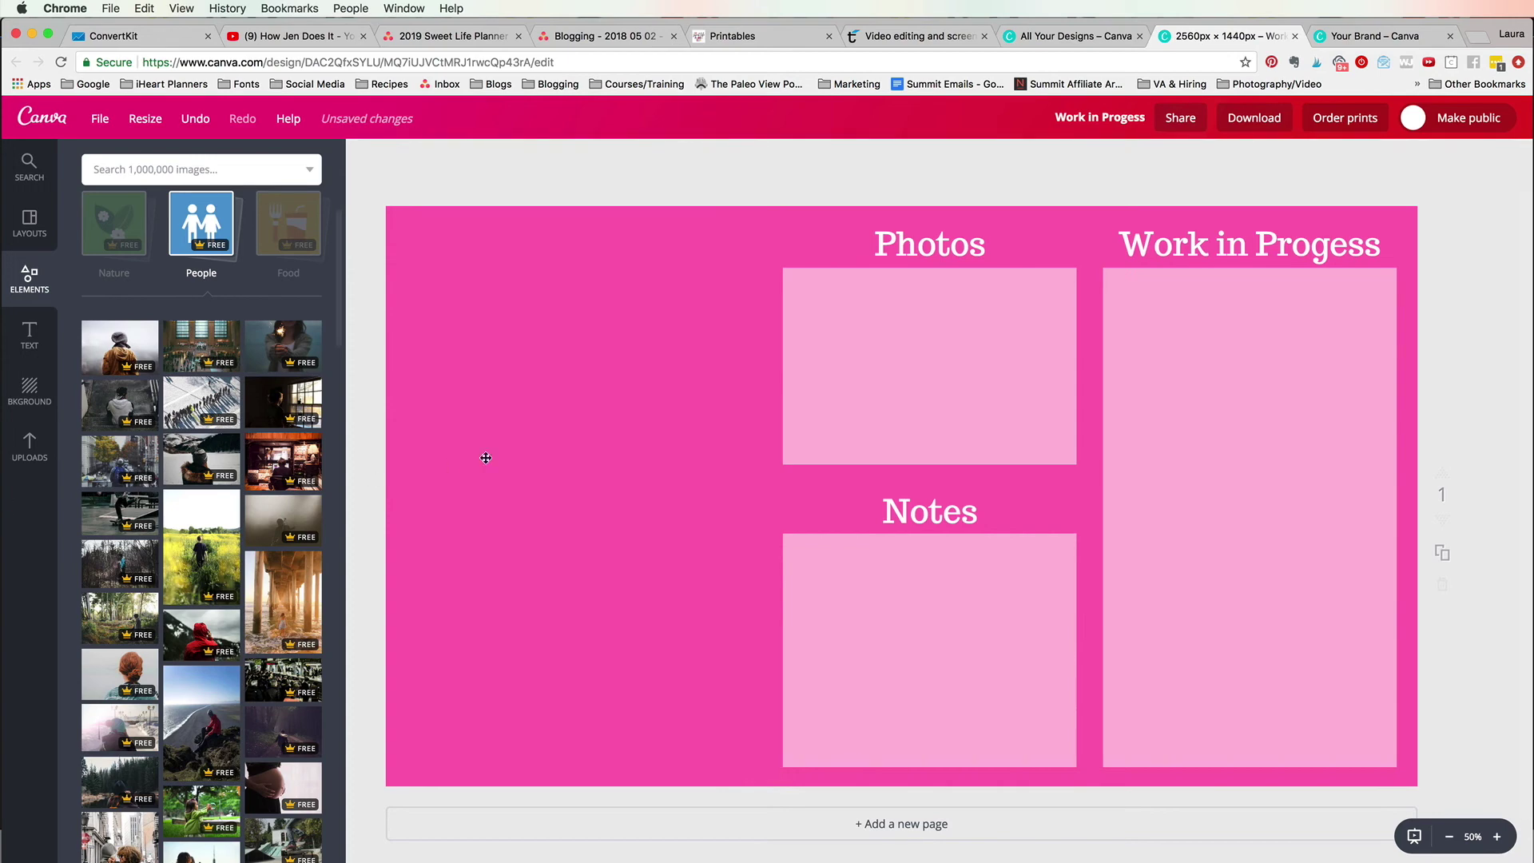
- Scroll past the photo categories and browse the Lifestyle photo collection
{"action": "scroll", "coordinate": [133, 559], "scroll_direction": "down", "scroll_amount": 15}
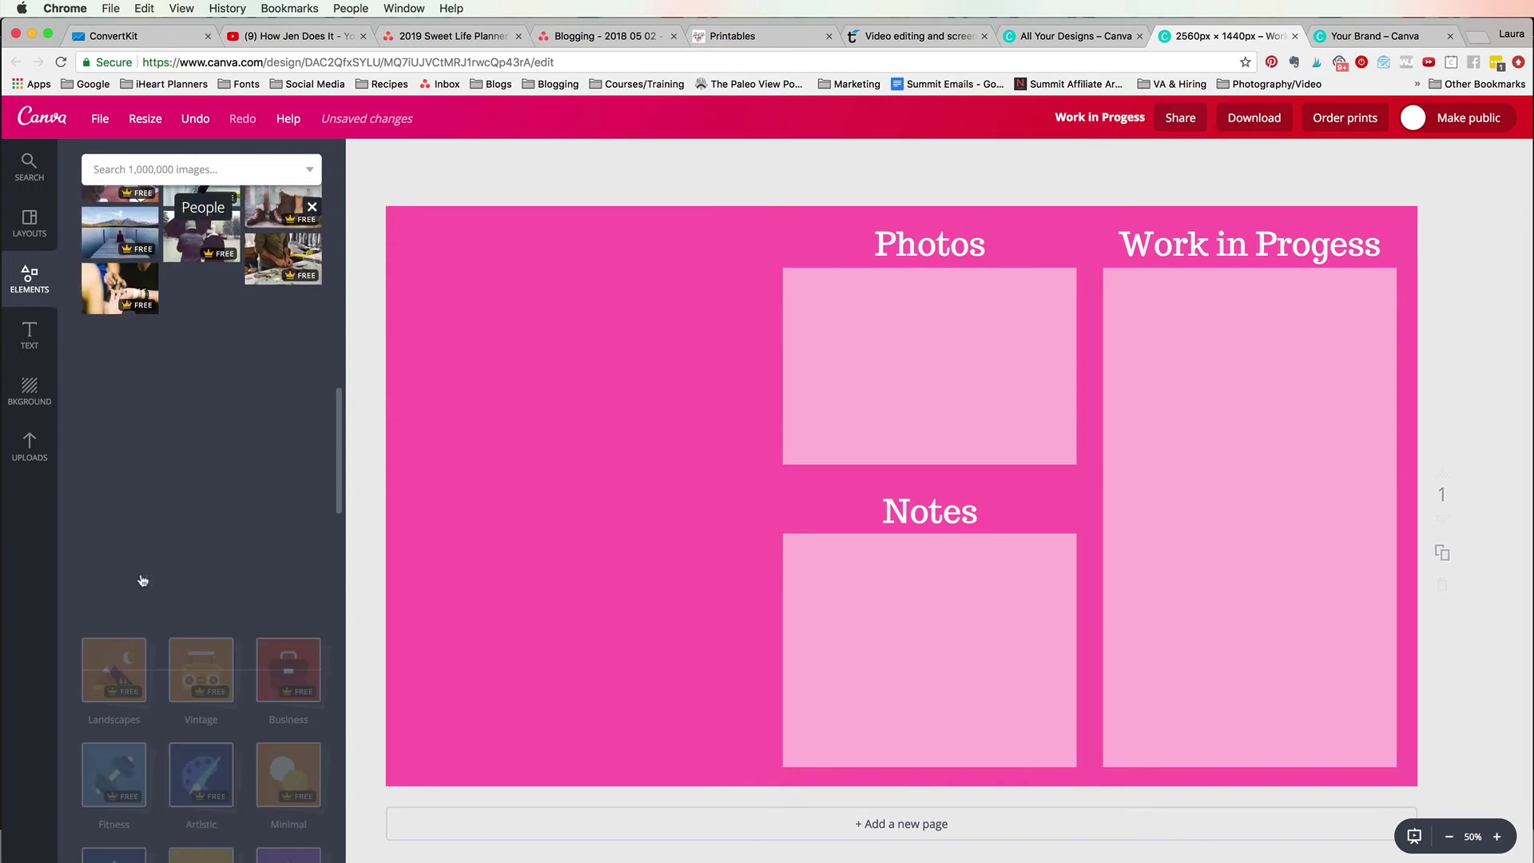
{"action": "scroll", "coordinate": [200, 560], "scroll_direction": "down", "scroll_amount": 5}
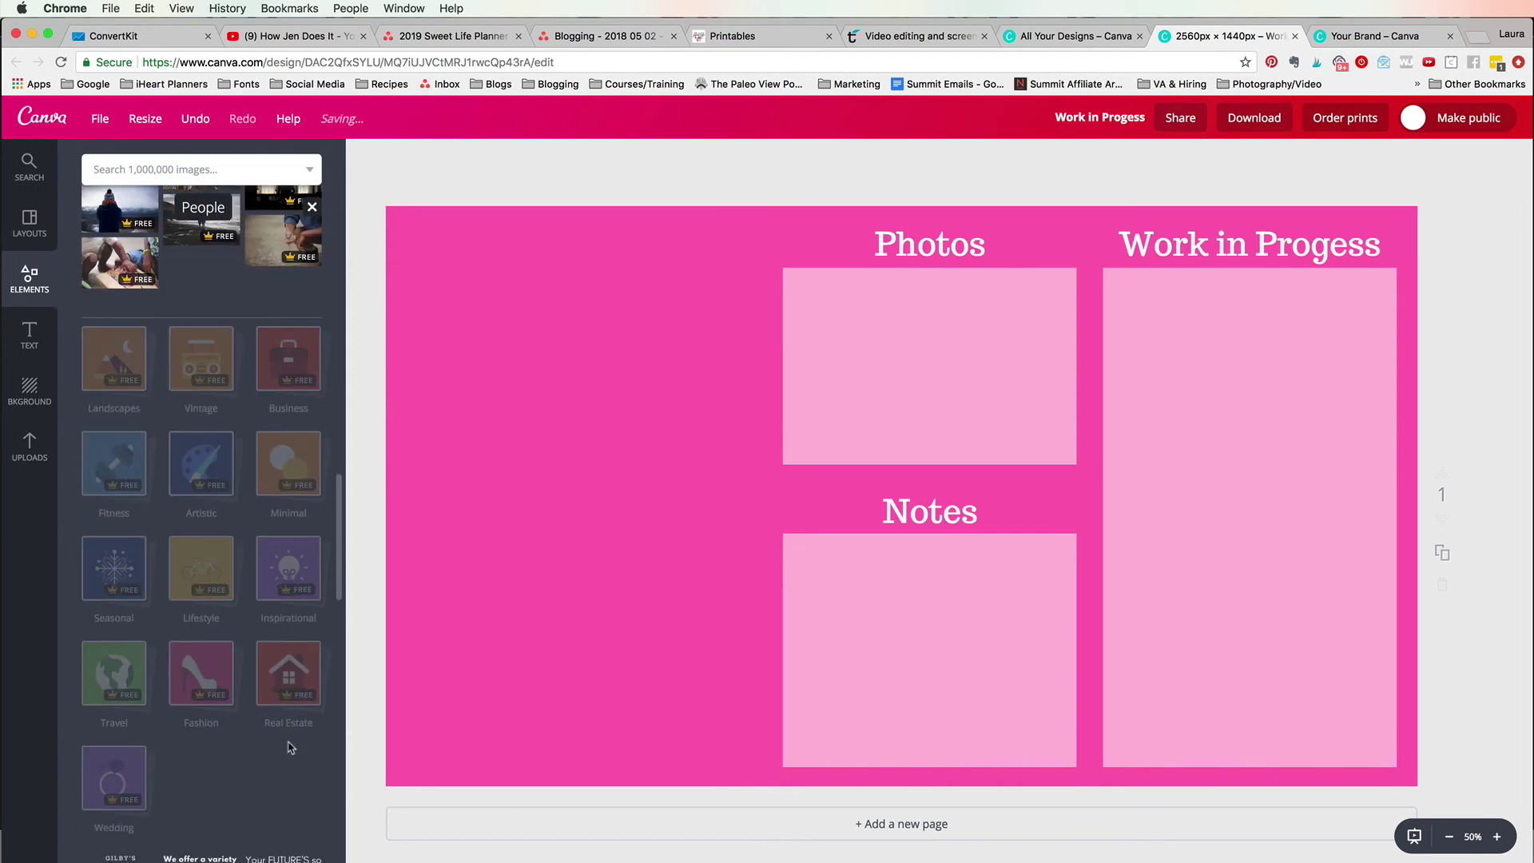
{"action": "scroll", "coordinate": [215, 565], "scroll_direction": "down", "scroll_amount": 10}
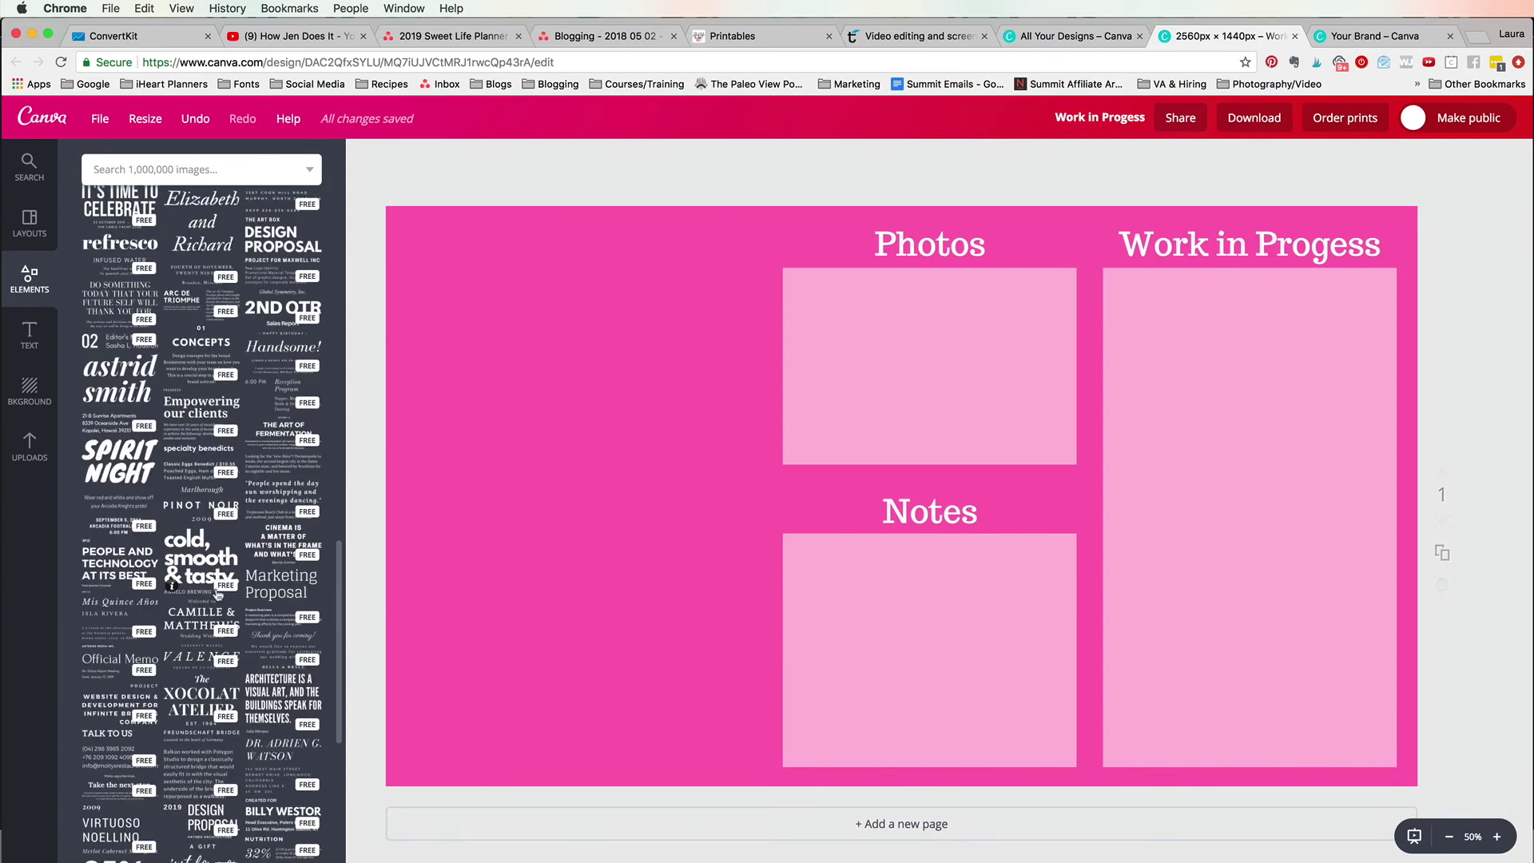
{"action": "scroll", "coordinate": [214, 589], "scroll_direction": "down", "scroll_amount": 5}
{"action": "scroll", "coordinate": [211, 581], "scroll_direction": "up", "scroll_amount": 15}
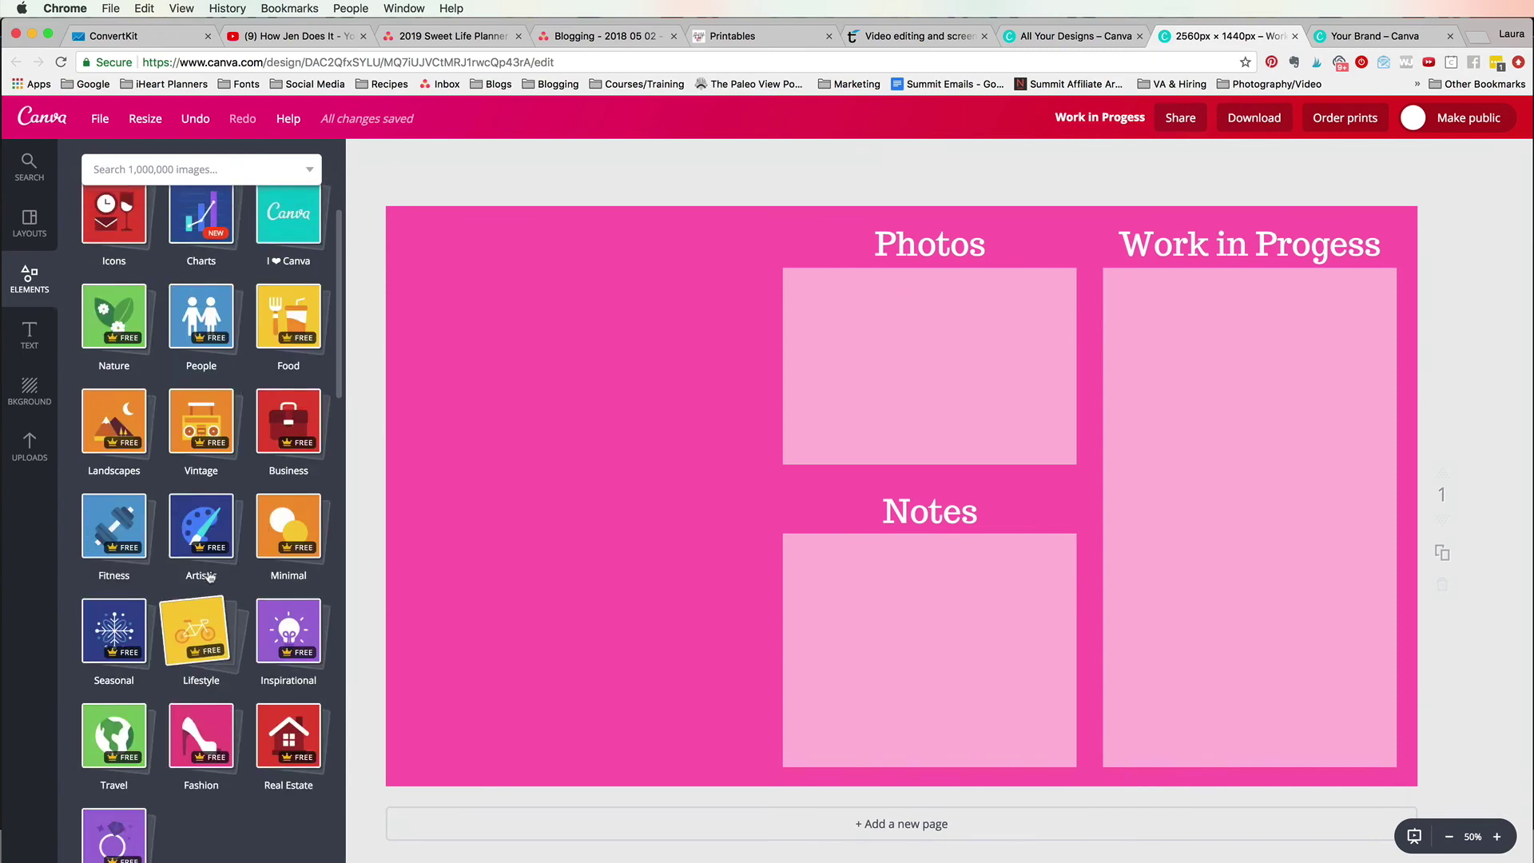
{"action": "left_click", "coordinate": [200, 645]}
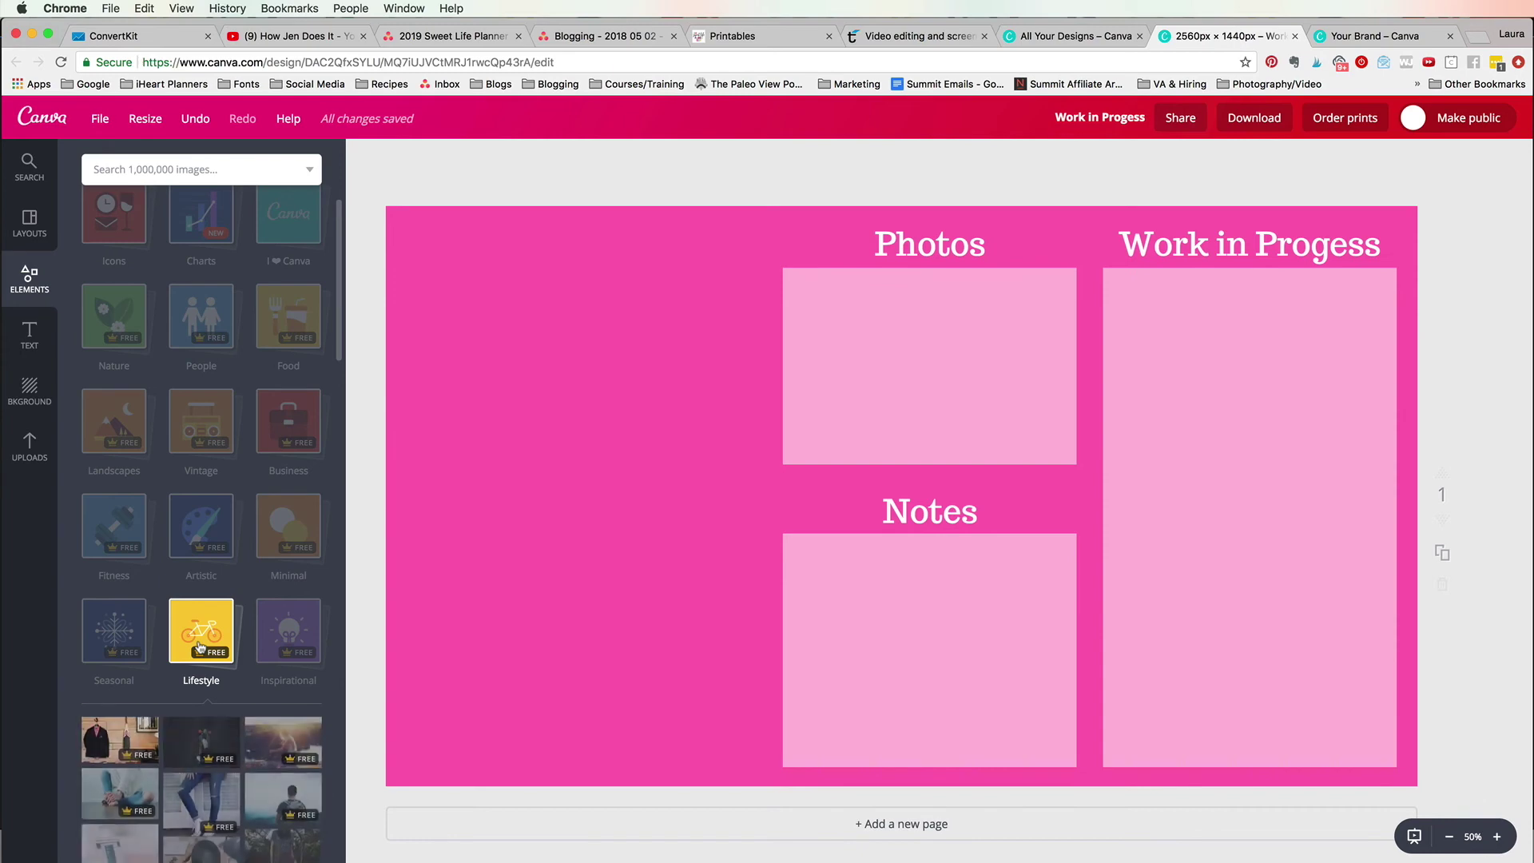
{"action": "scroll", "coordinate": [204, 624], "scroll_direction": "down", "scroll_amount": 5}
{"action": "scroll", "coordinate": [217, 527], "scroll_direction": "up", "scroll_amount": 7}
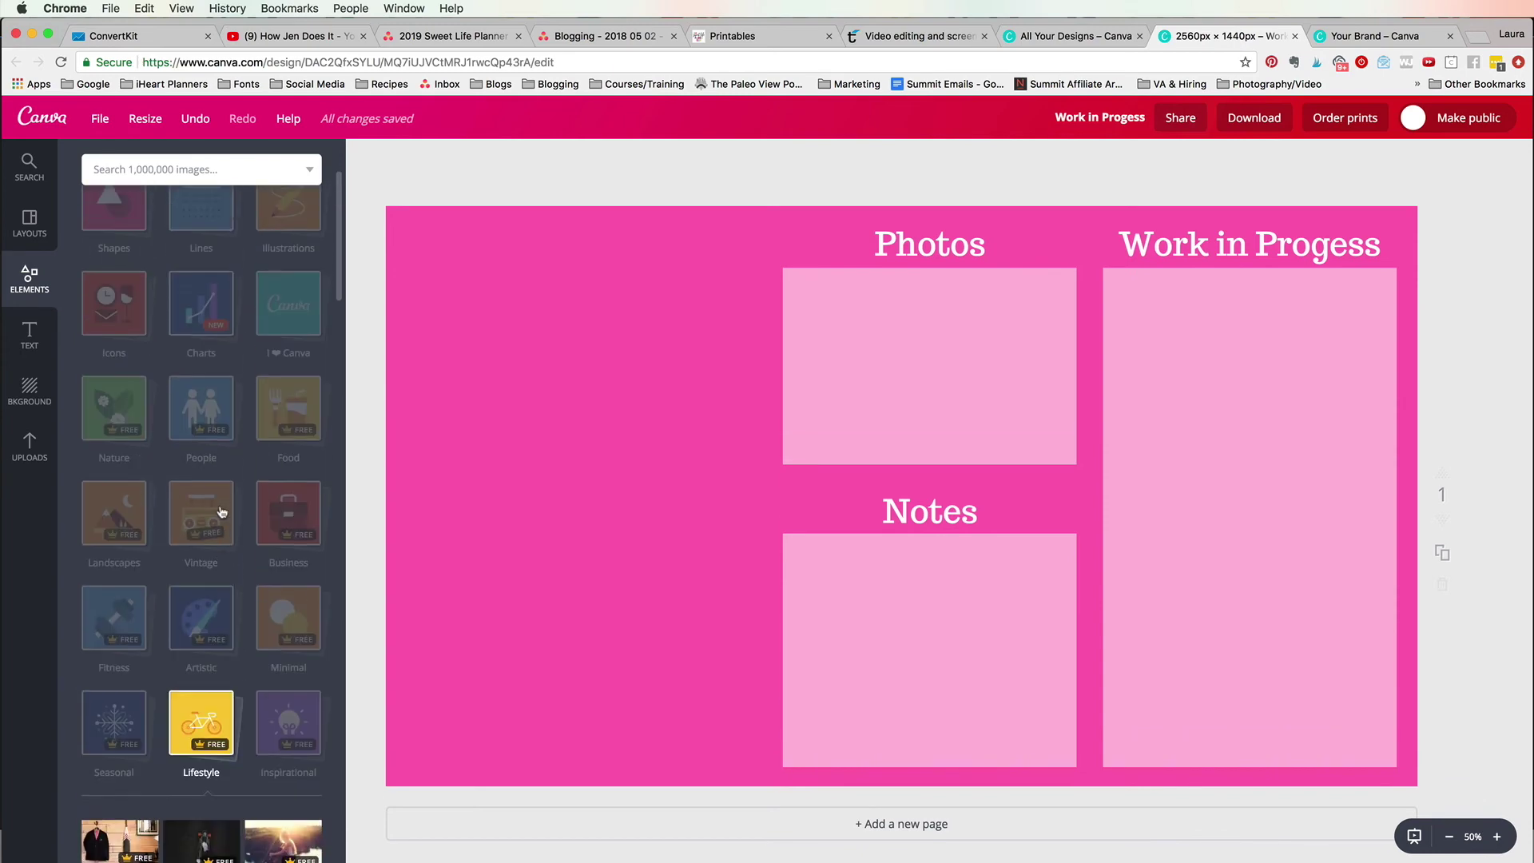
{"action": "scroll", "coordinate": [221, 512], "scroll_direction": "down", "scroll_amount": 5}
{"action": "scroll", "coordinate": [217, 511], "scroll_direction": "up", "scroll_amount": 10}
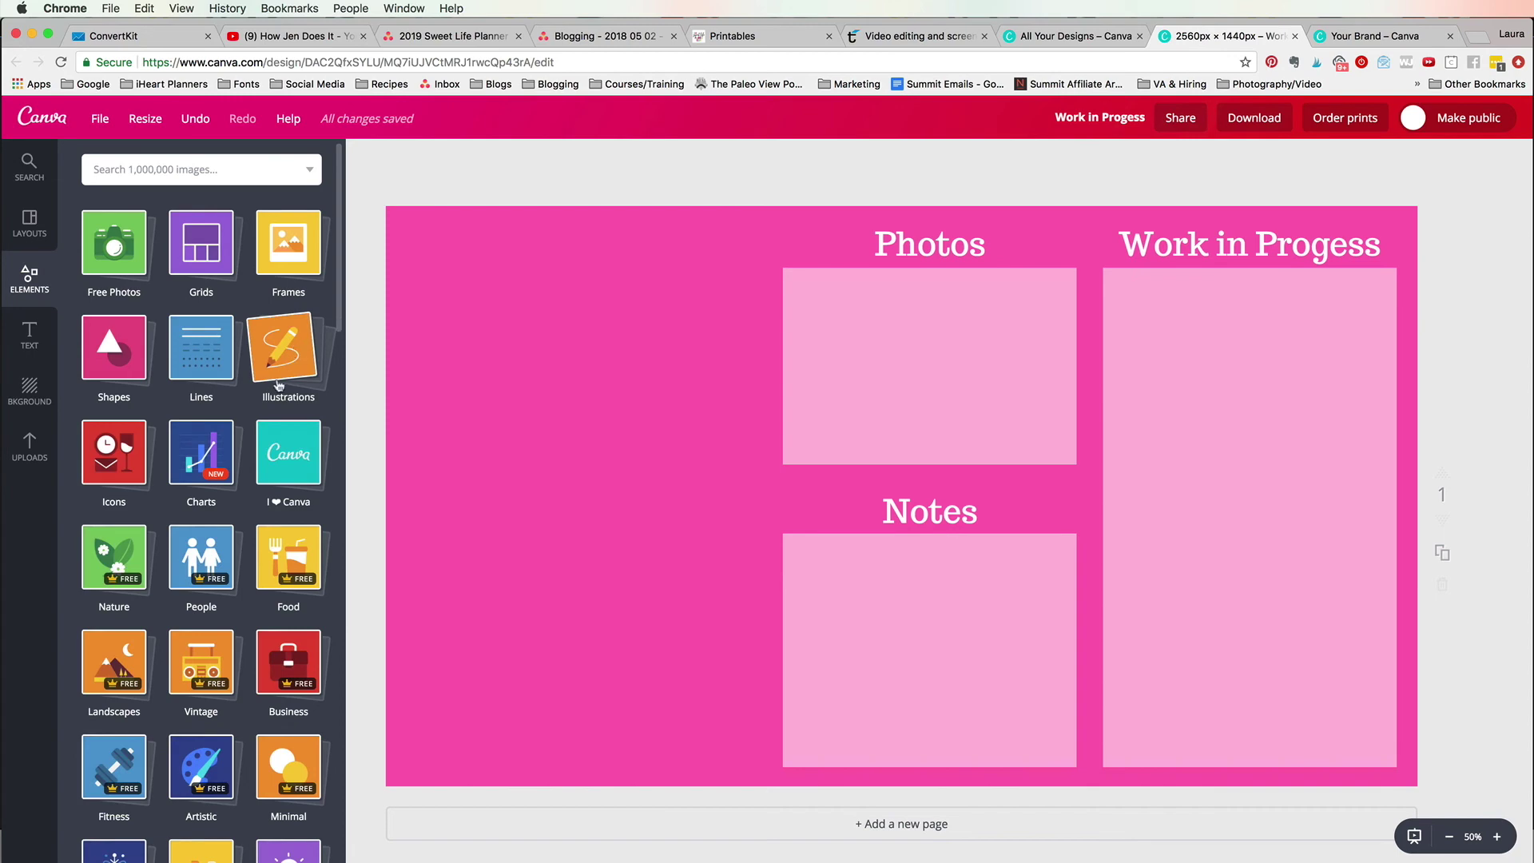
- Browse the Illustrations collection and place the envelope-with-hearts illustration on the design's left
{"action": "left_click", "coordinate": [281, 375]}
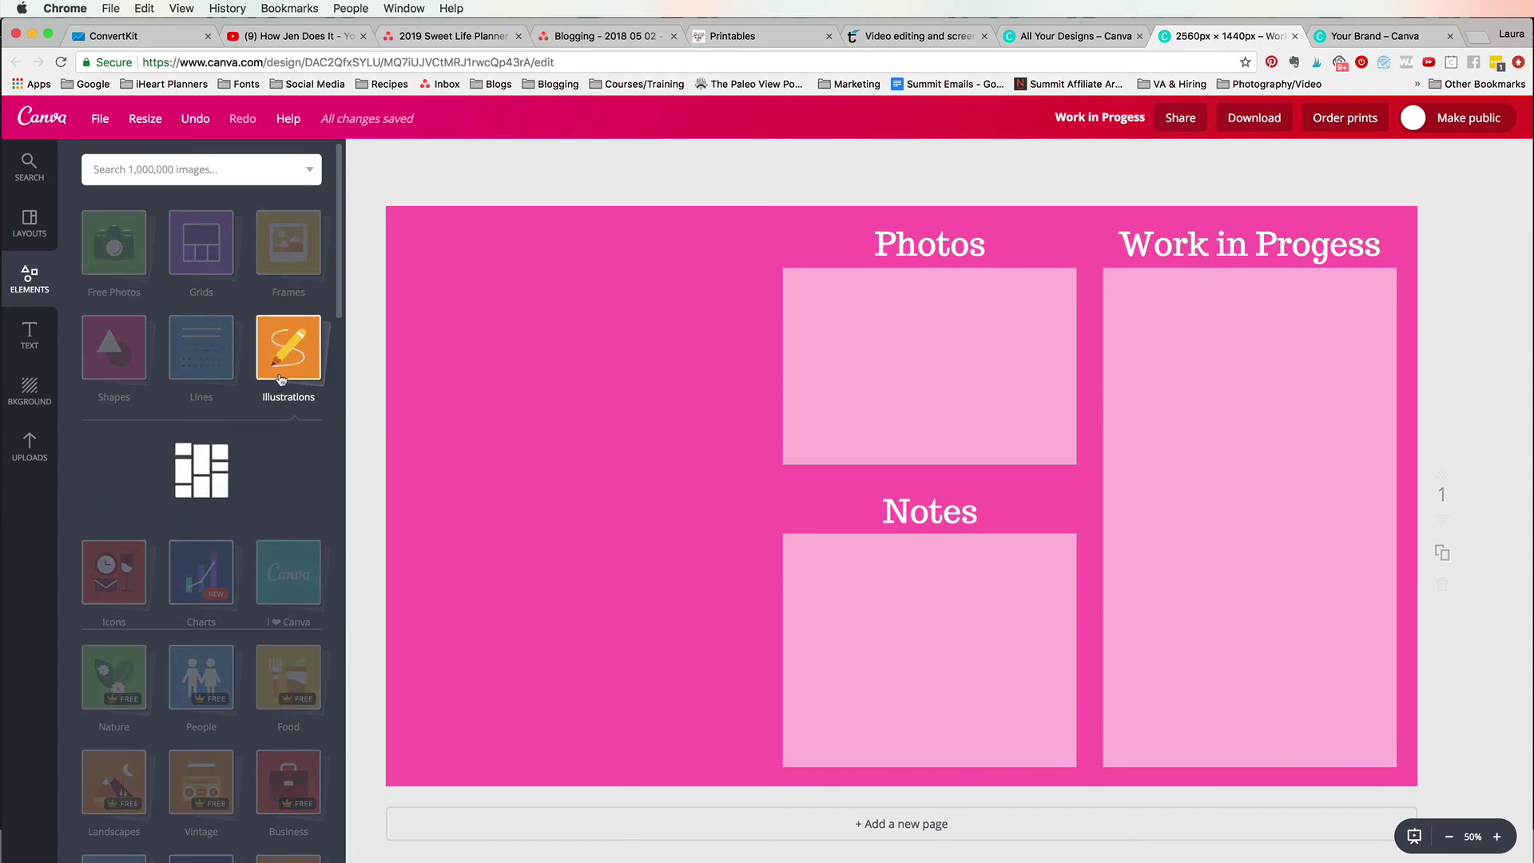
{"action": "scroll", "coordinate": [156, 482], "scroll_direction": "down", "scroll_amount": 4}
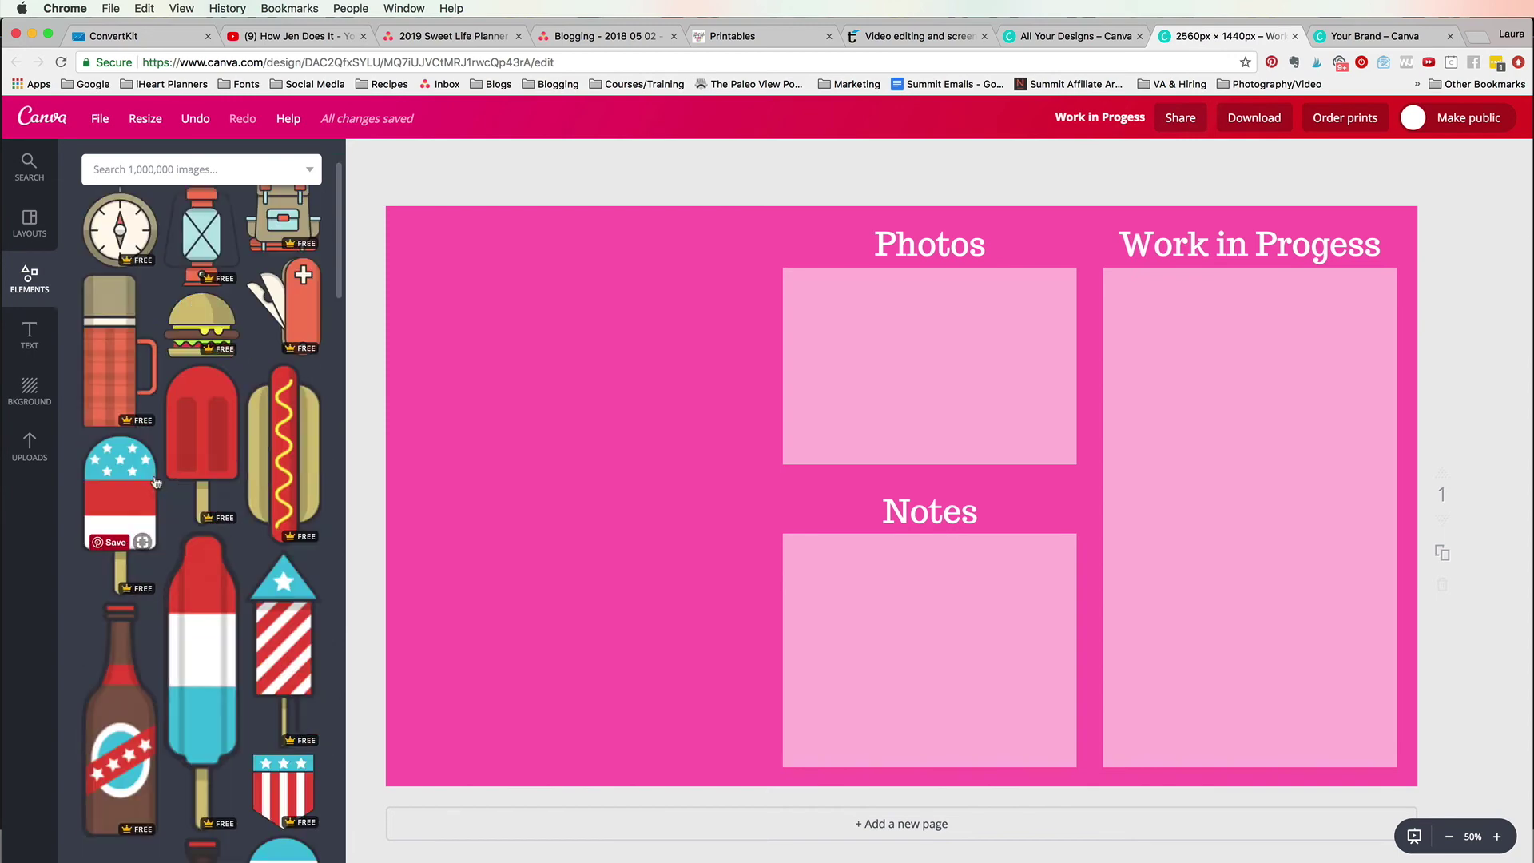
{"action": "scroll", "coordinate": [156, 481], "scroll_direction": "down", "scroll_amount": 5}
{"action": "scroll", "coordinate": [158, 480], "scroll_direction": "down", "scroll_amount": 5}
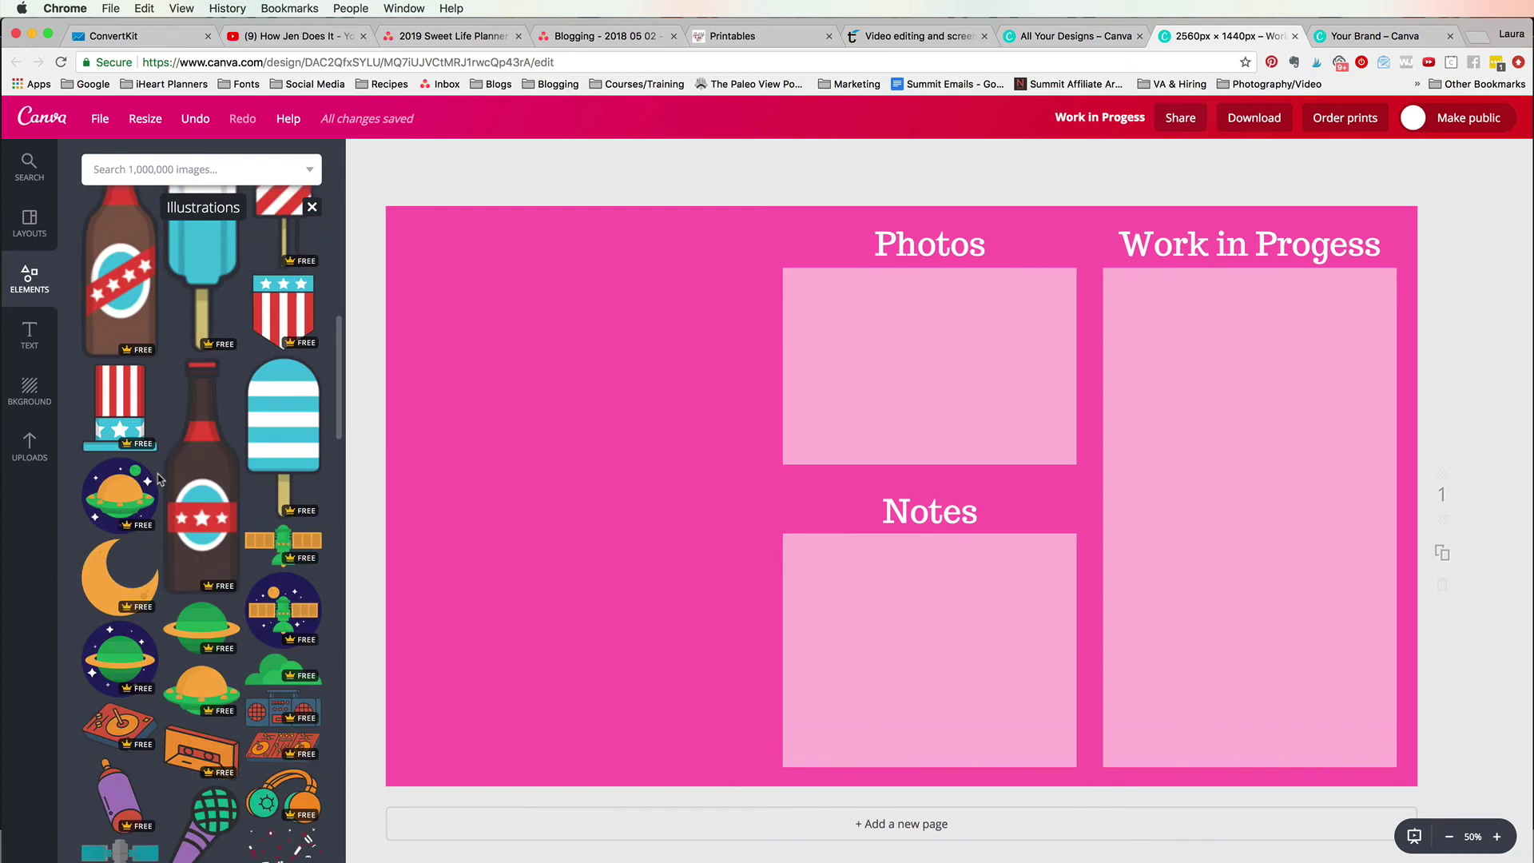
{"action": "scroll", "coordinate": [158, 479], "scroll_direction": "down", "scroll_amount": 1}
{"action": "scroll", "coordinate": [159, 480], "scroll_direction": "down", "scroll_amount": 10}
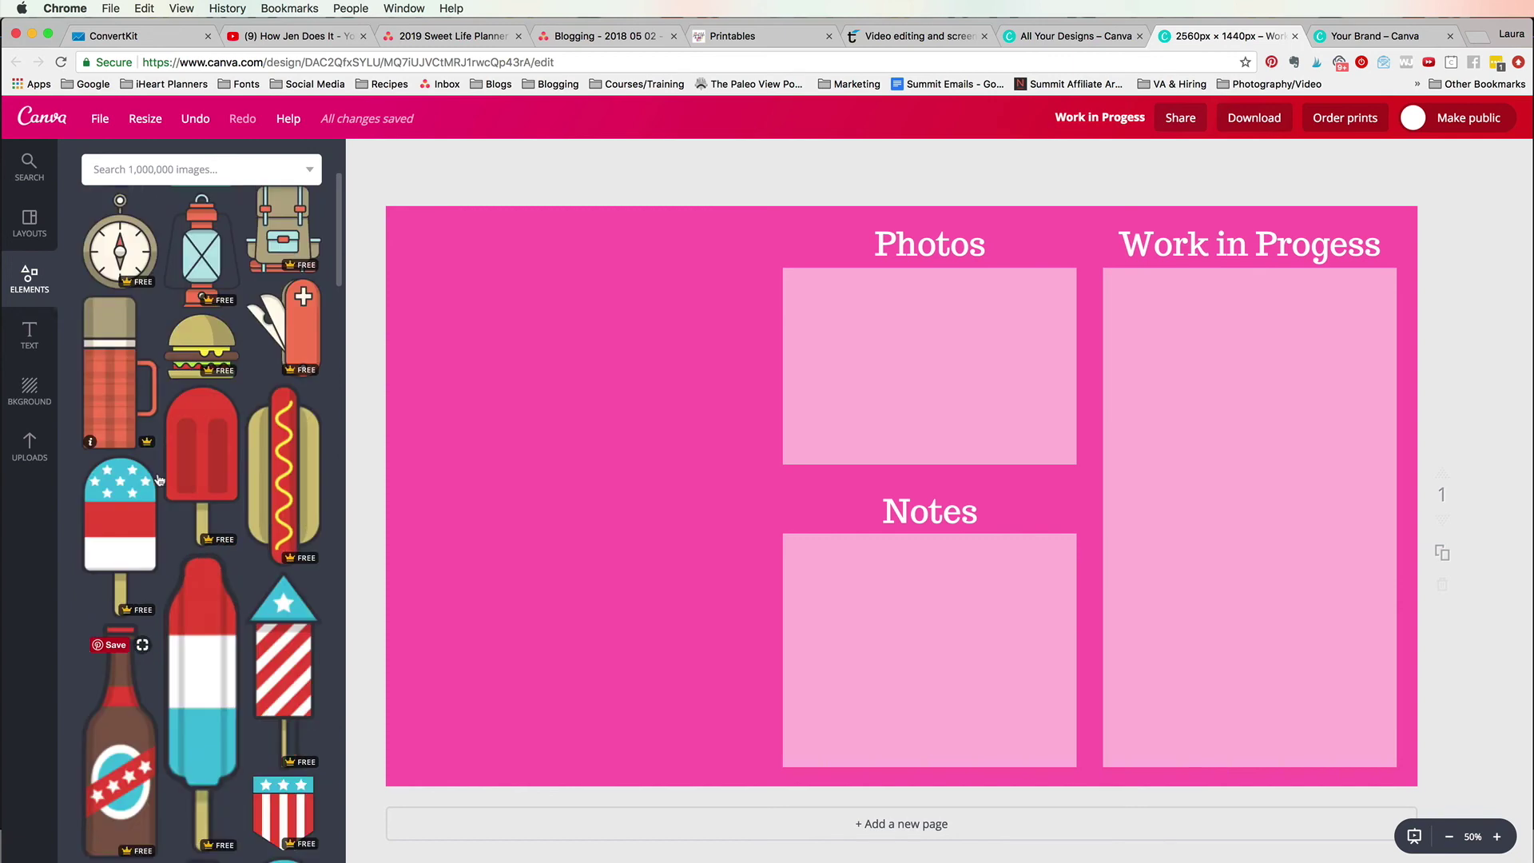
{"action": "scroll", "coordinate": [158, 479], "scroll_direction": "down", "scroll_amount": 5}
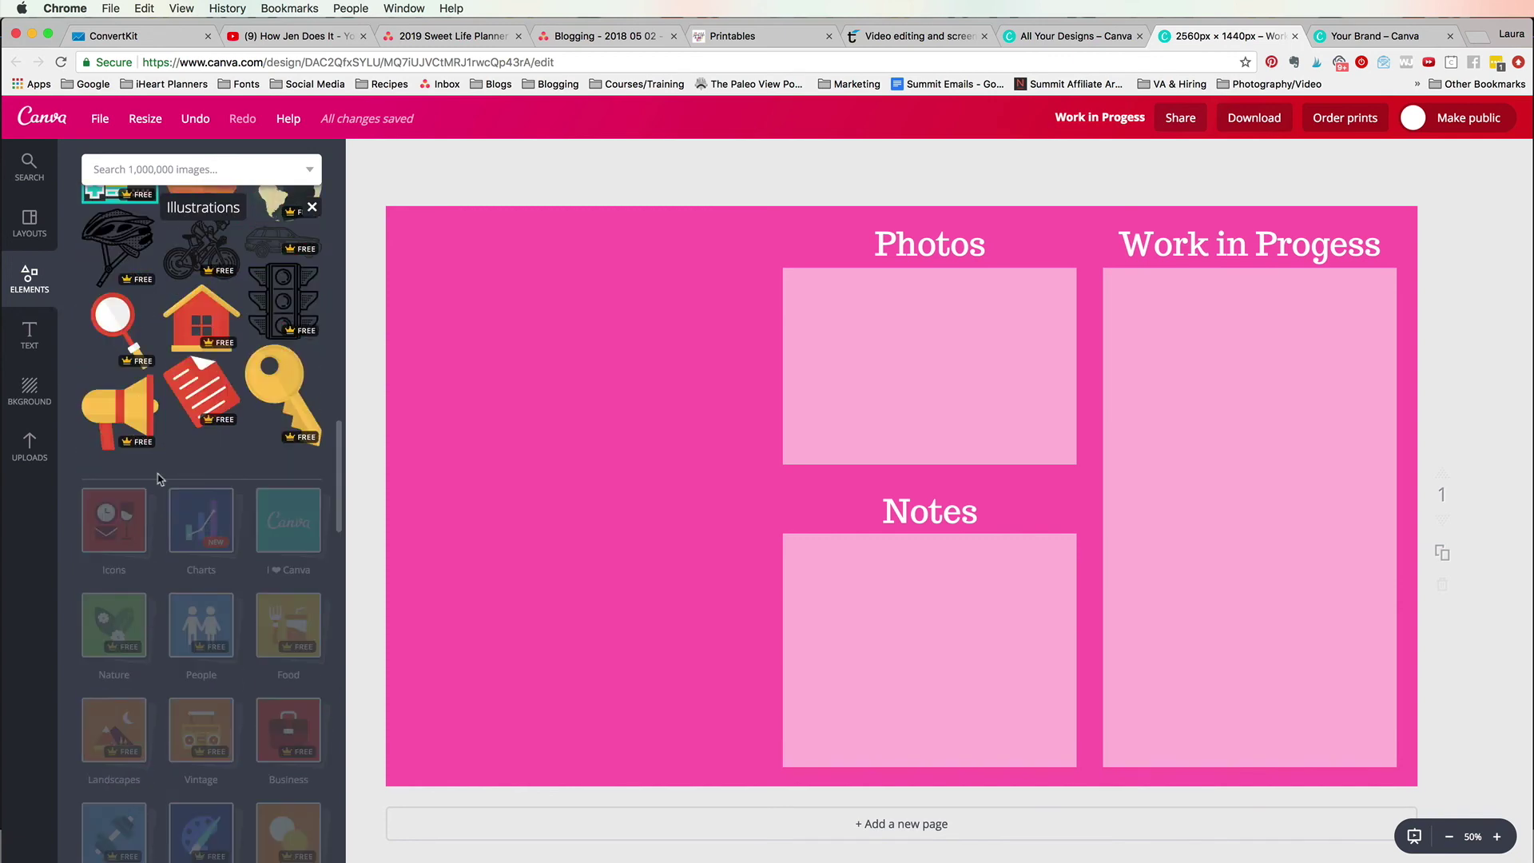
{"action": "scroll", "coordinate": [158, 479], "scroll_direction": "down", "scroll_amount": 5}
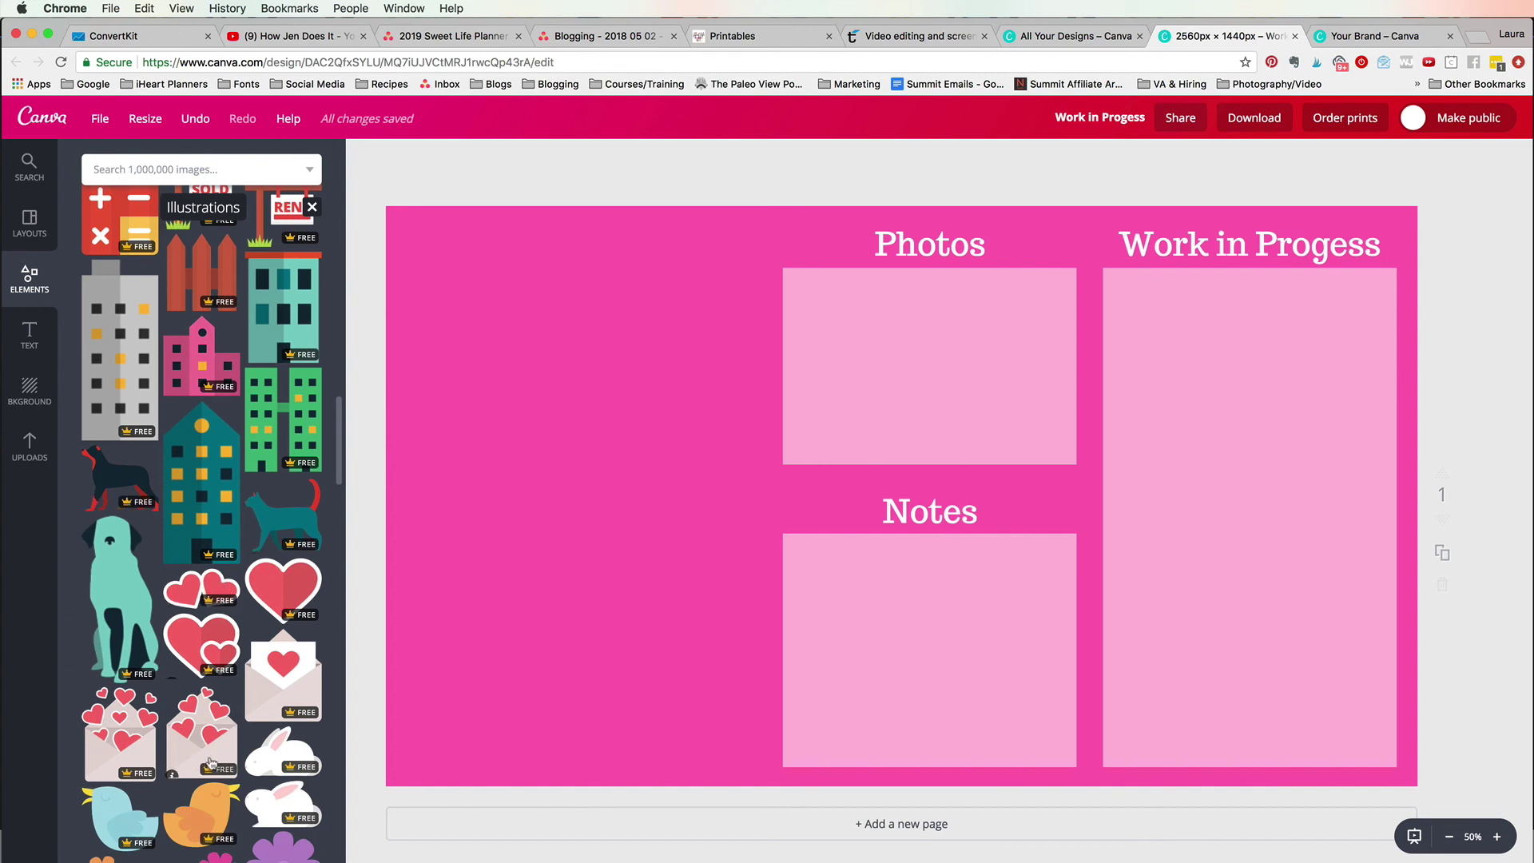
{"action": "left_click_drag", "start_coordinate": [210, 761], "coordinate": [597, 623]}
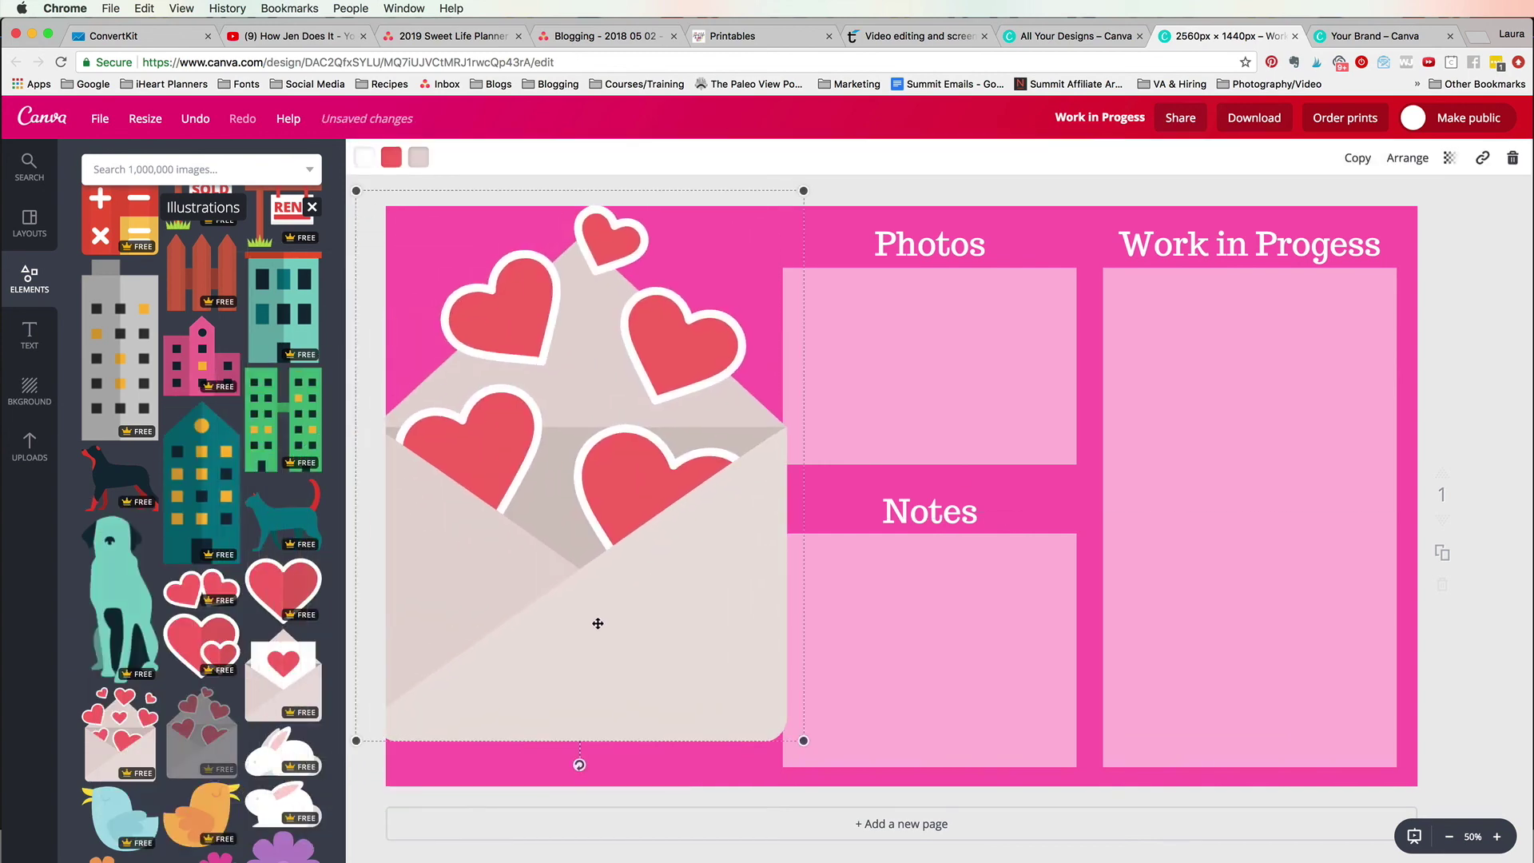
{"action": "left_click_drag", "start_coordinate": [357, 192], "coordinate": [476, 406]}
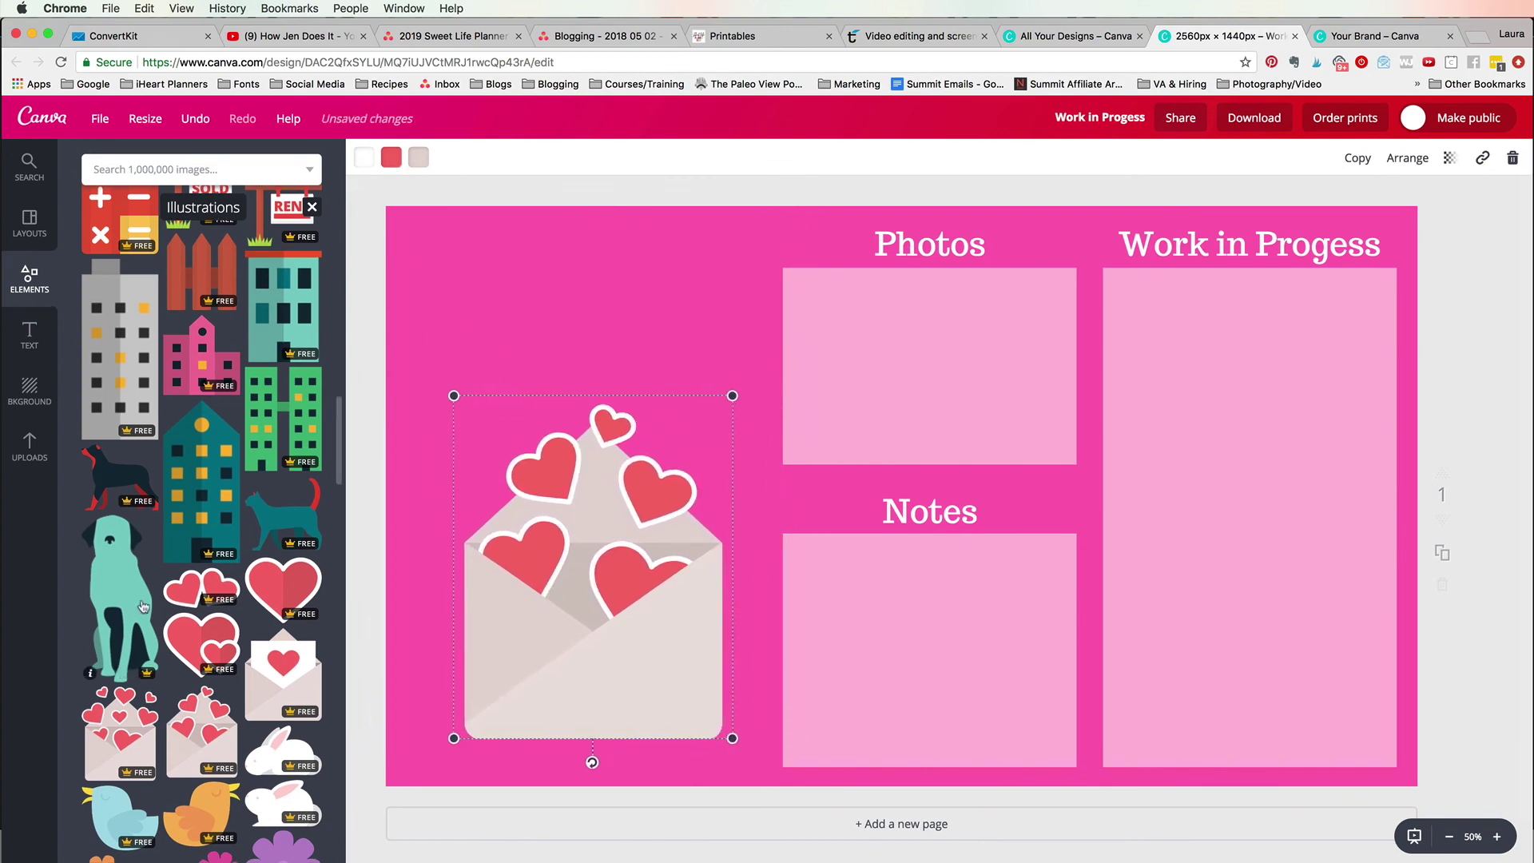
{"action": "scroll", "coordinate": [142, 604], "scroll_direction": "down", "scroll_amount": 10}
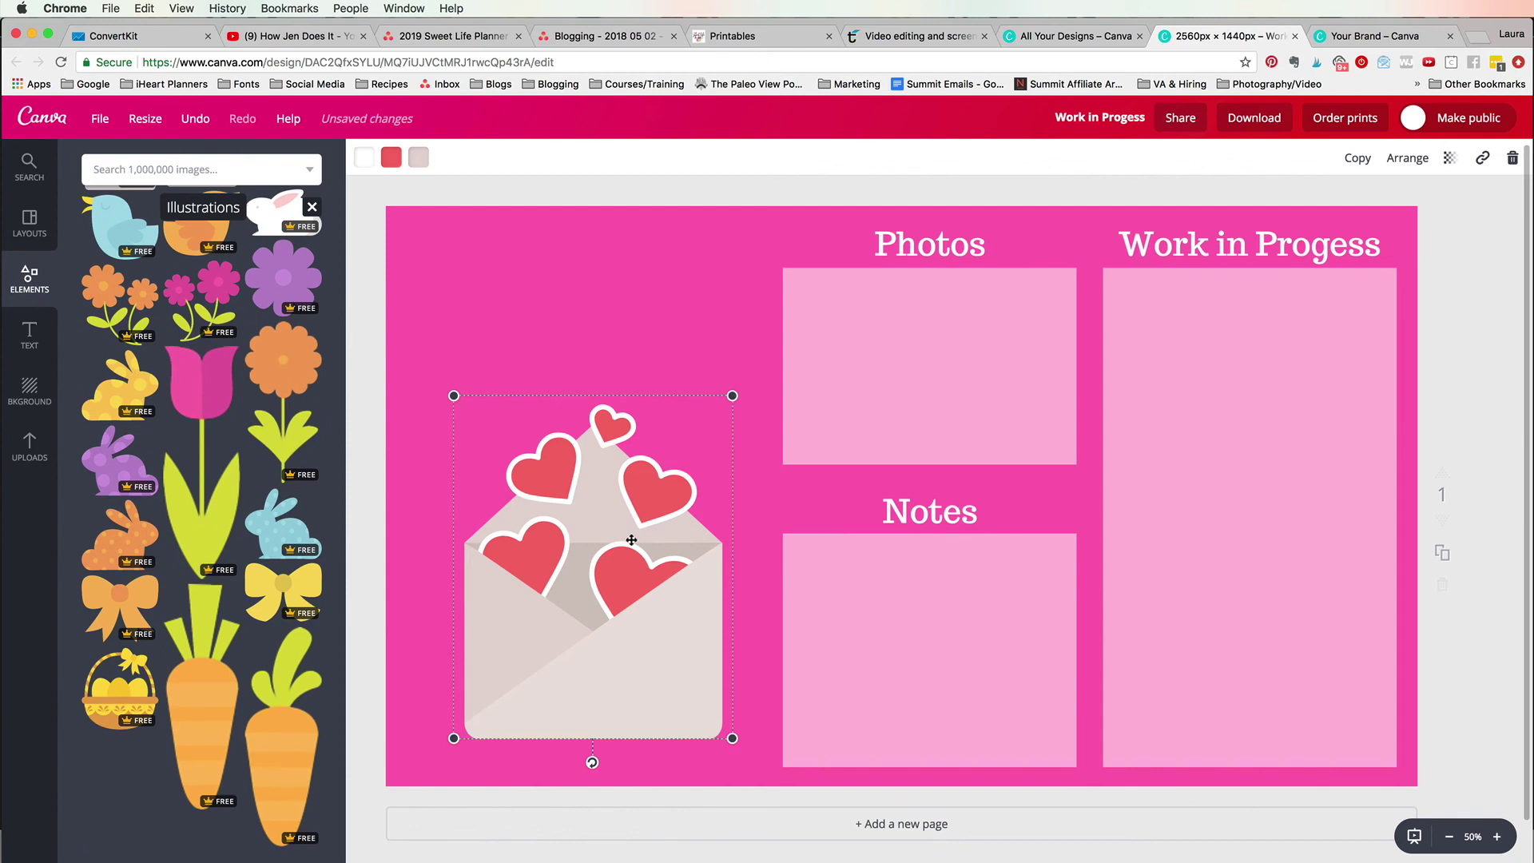
{"action": "key", "text": "Delete"}
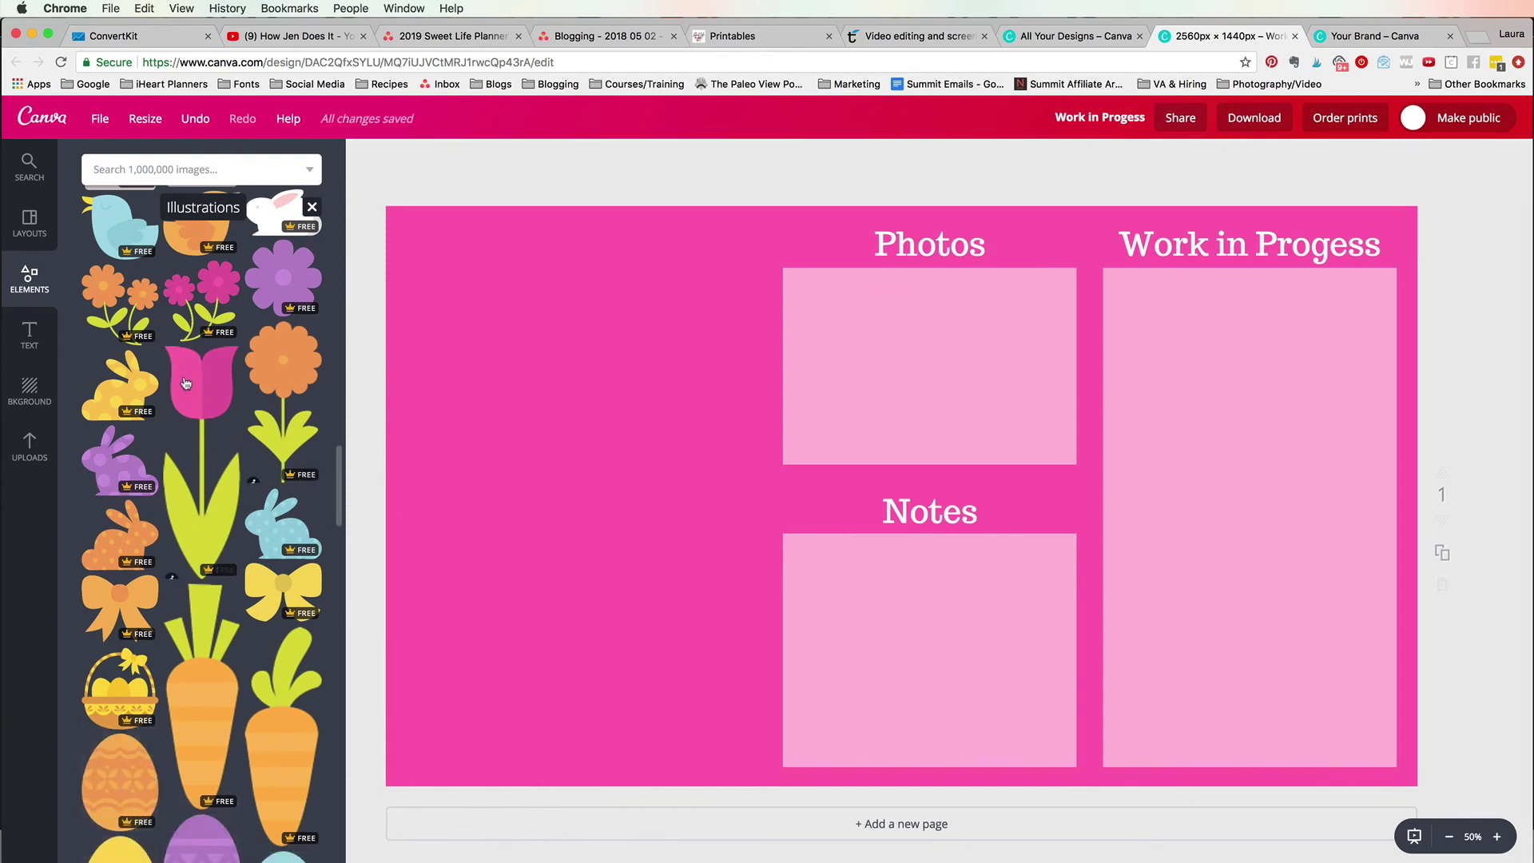
{"action": "left_click_drag", "start_coordinate": [186, 383], "coordinate": [546, 380]}
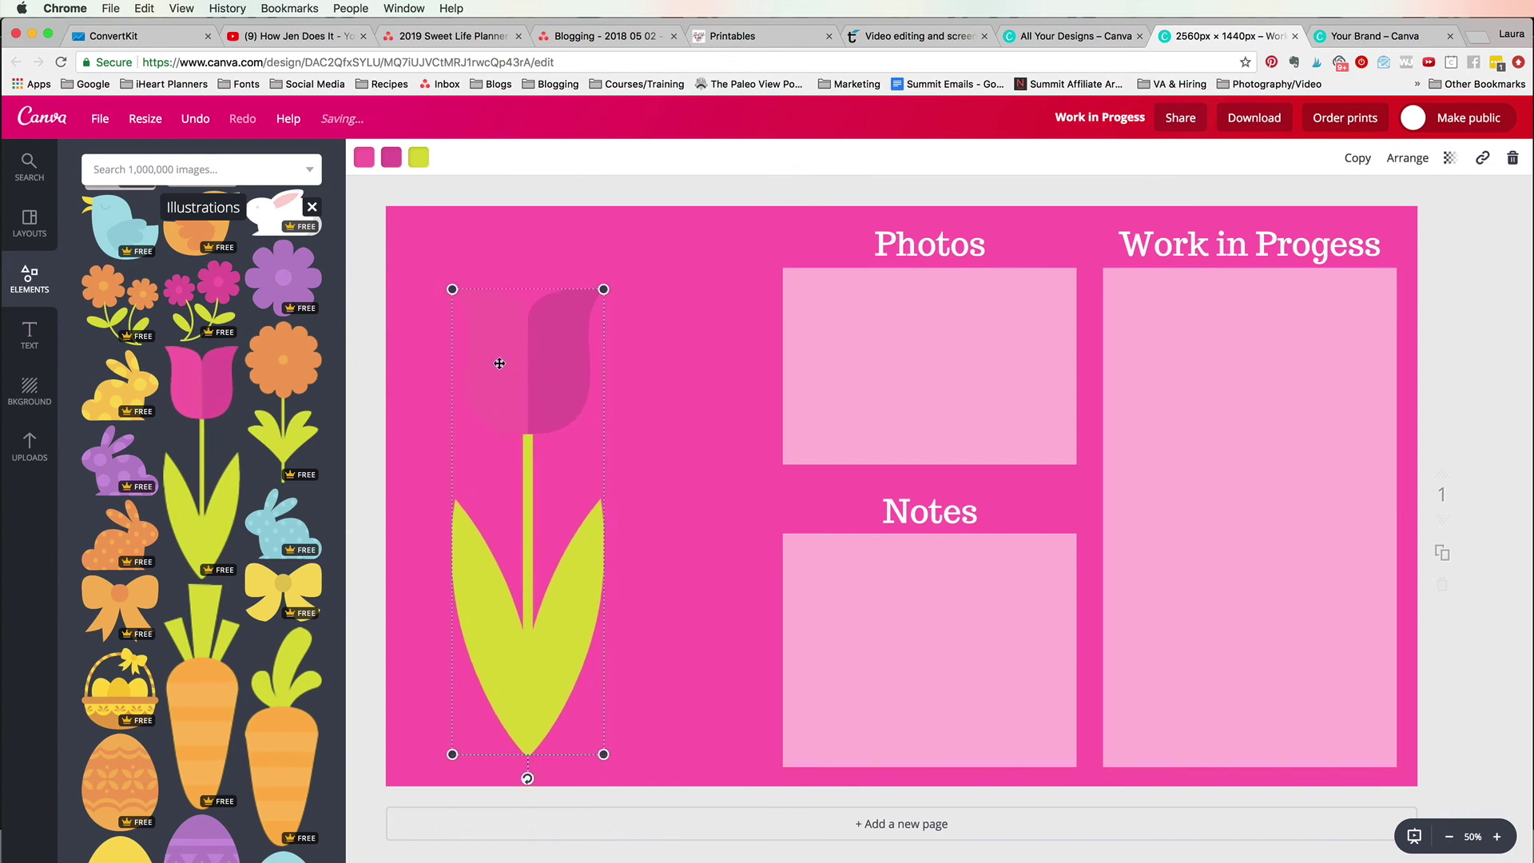
- Recolour the tulip's flower head turquoise and nudge the tulip slightly to the right
{"action": "left_click", "coordinate": [488, 261]}
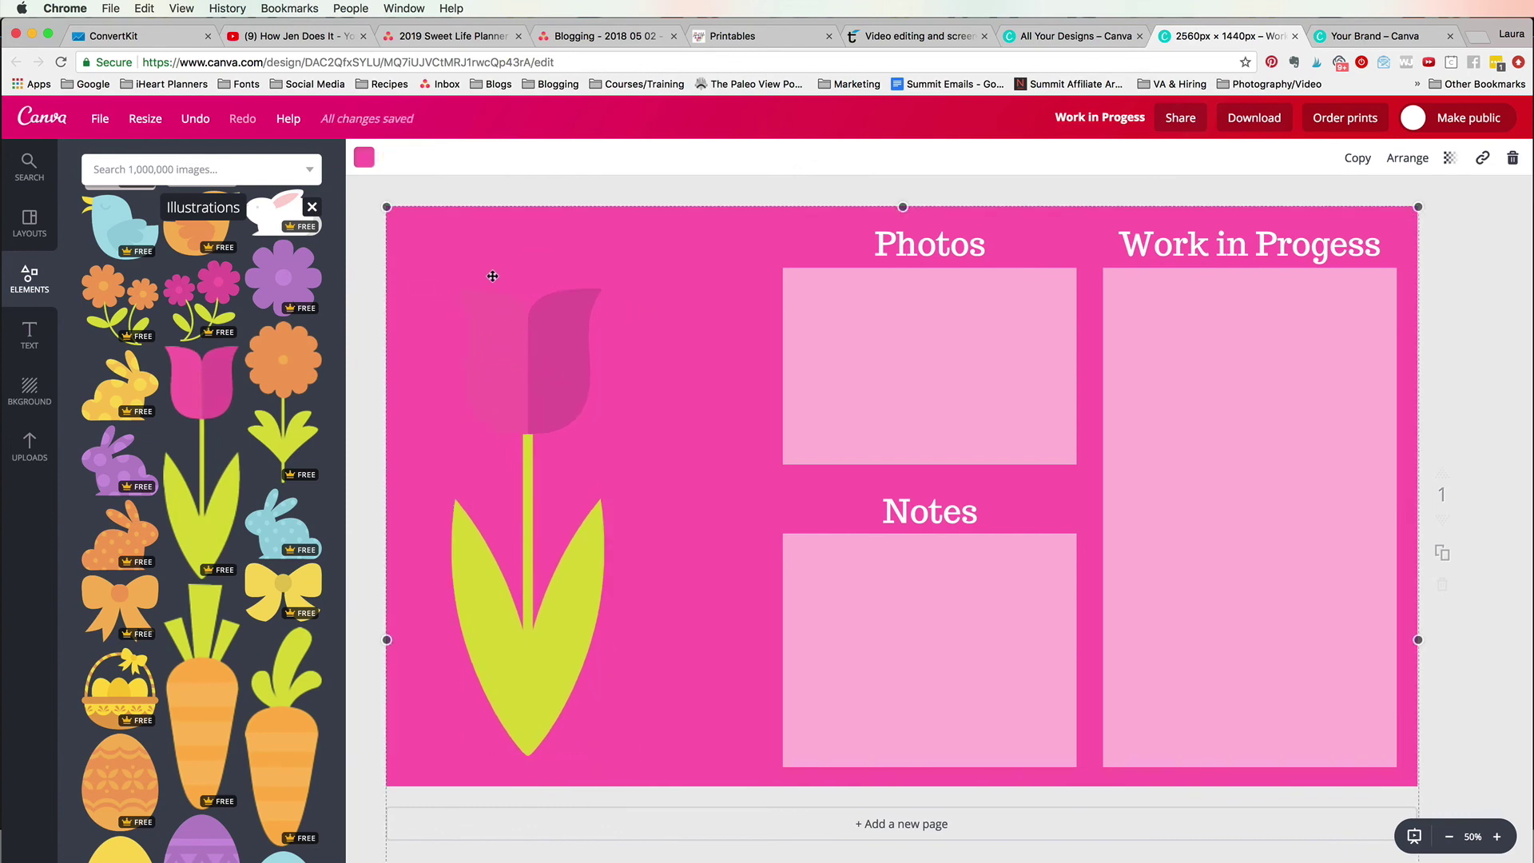
{"action": "left_click", "coordinate": [538, 367]}
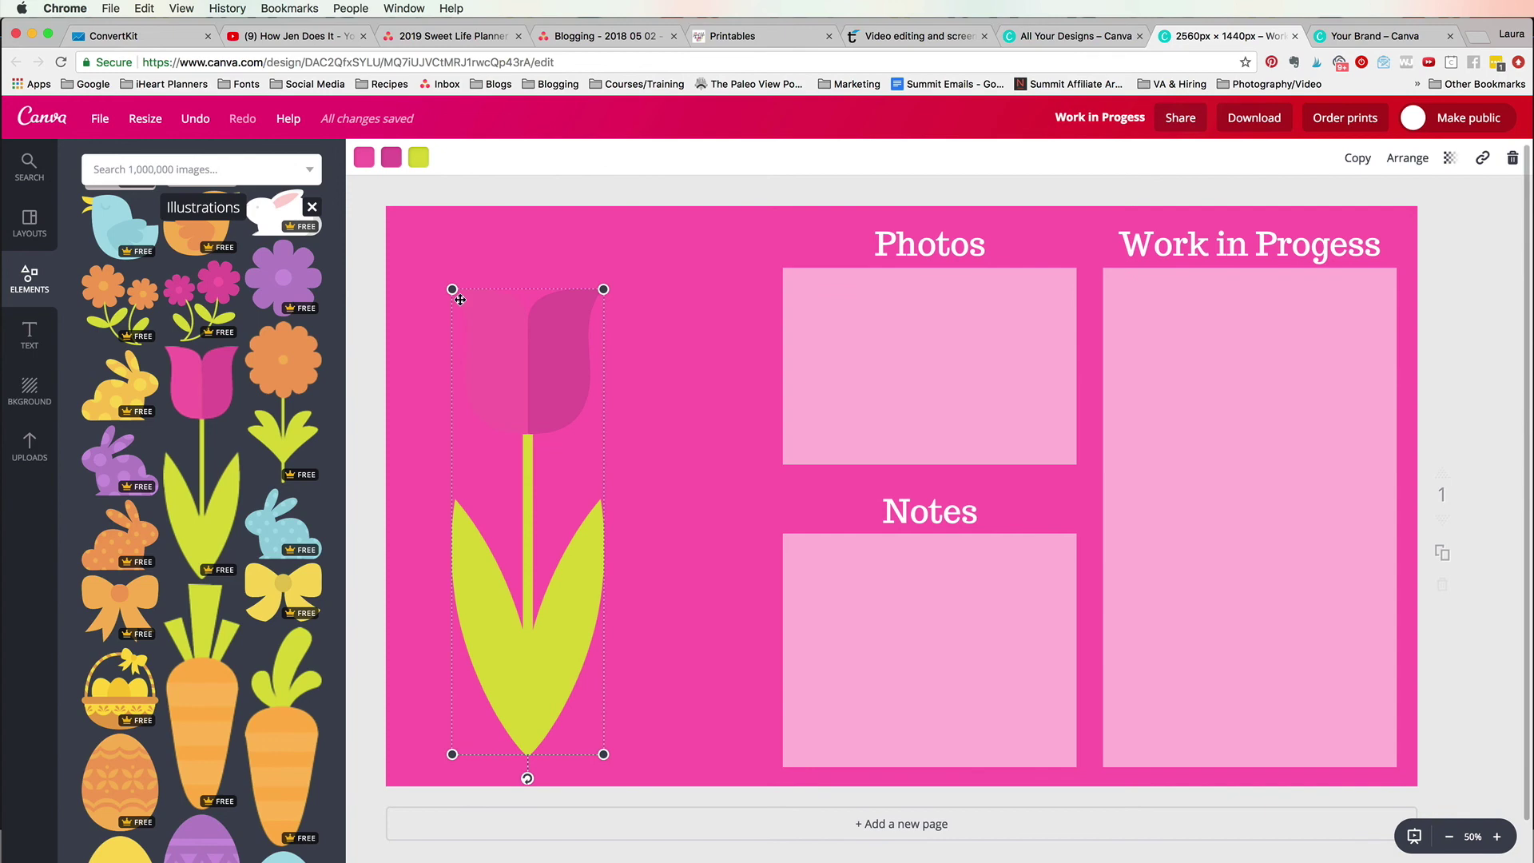
{"action": "left_click", "coordinate": [392, 159]}
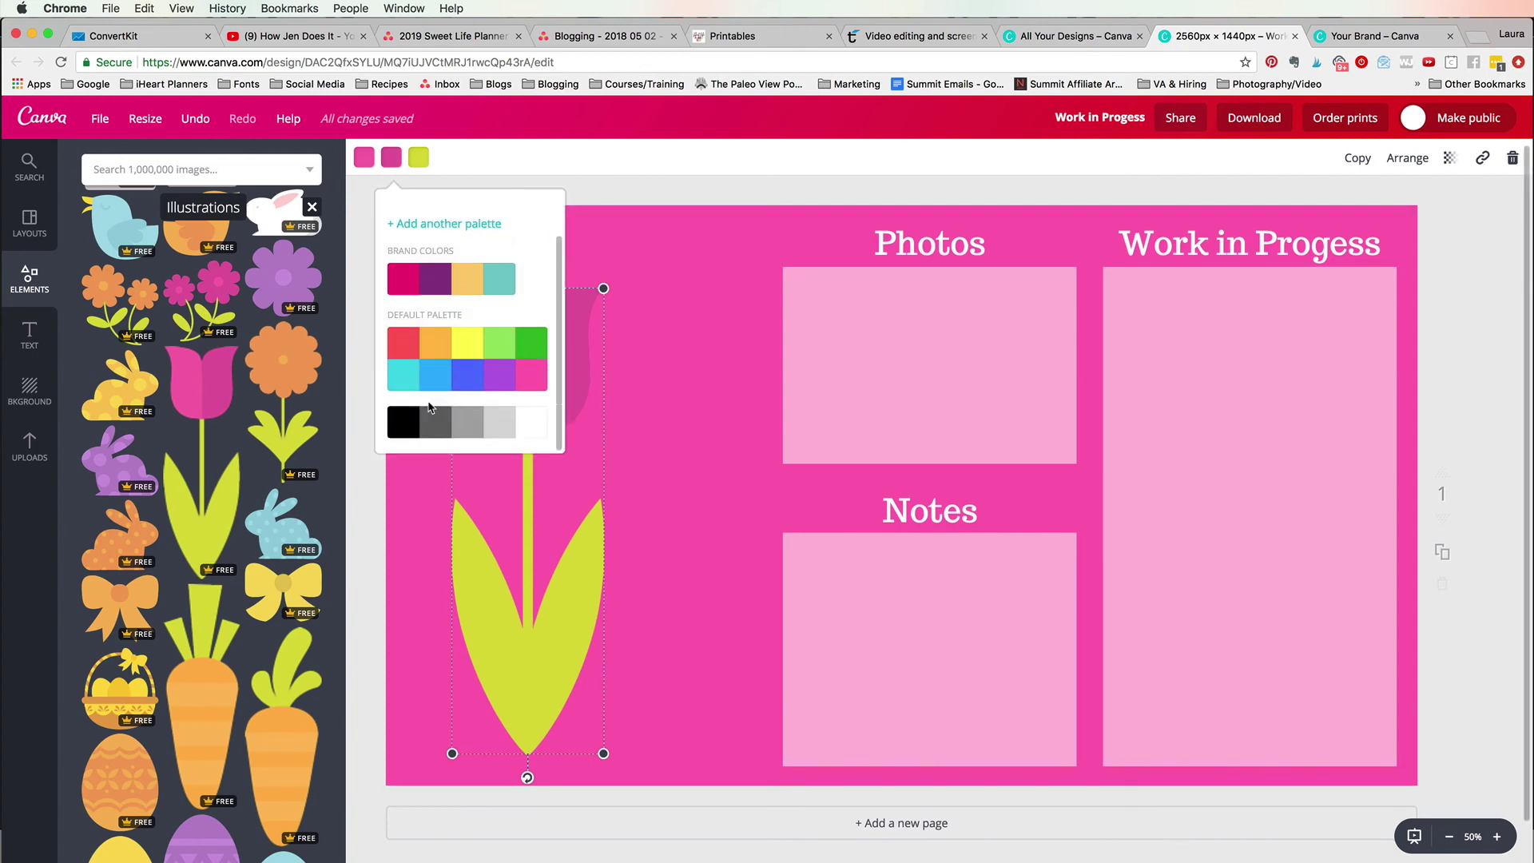
{"action": "left_click", "coordinate": [402, 389]}
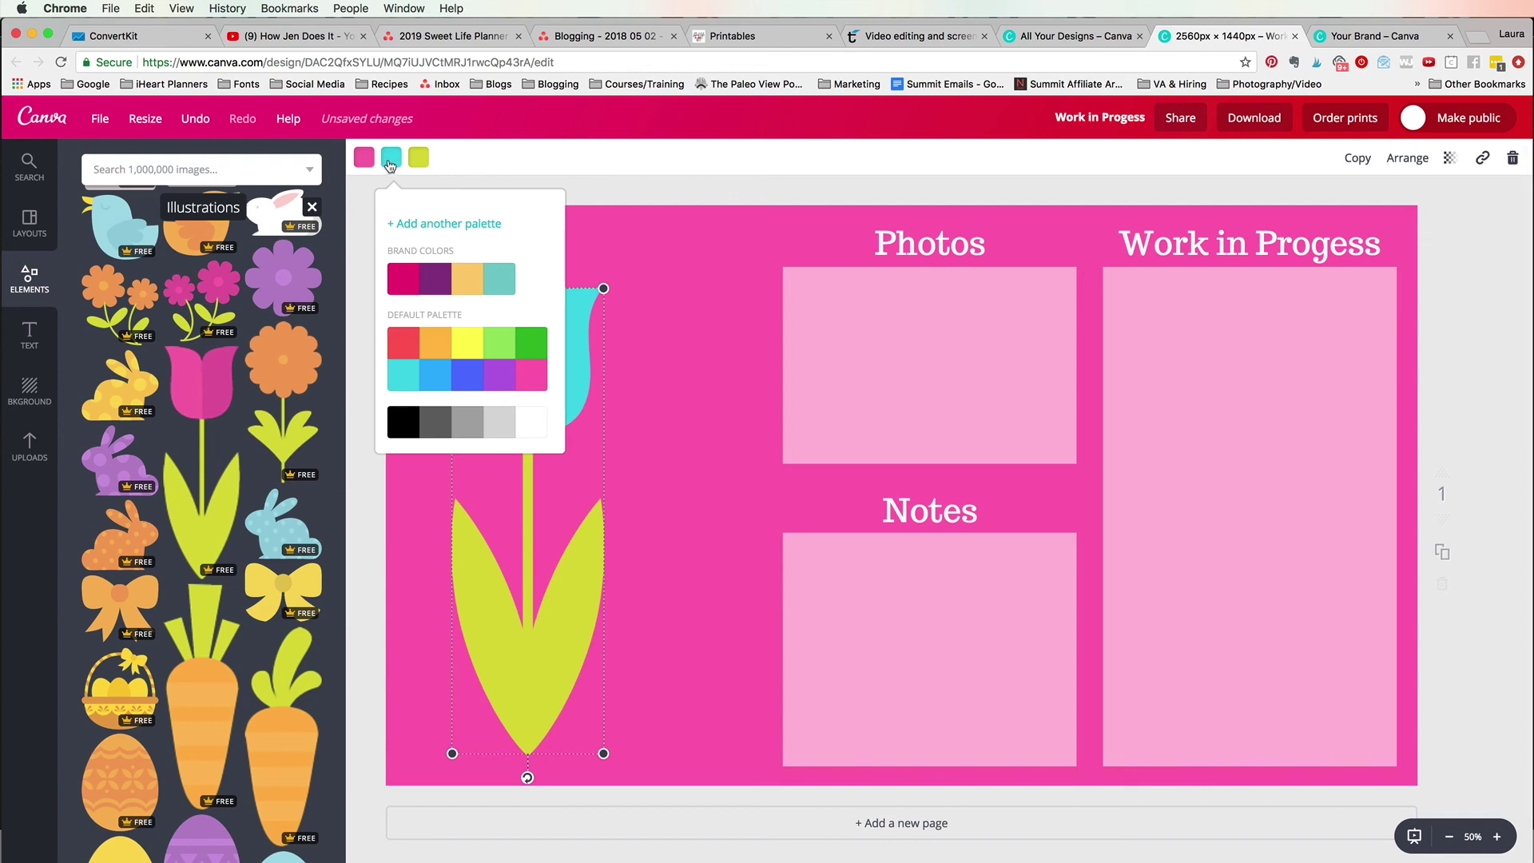
{"action": "left_click", "coordinate": [361, 162]}
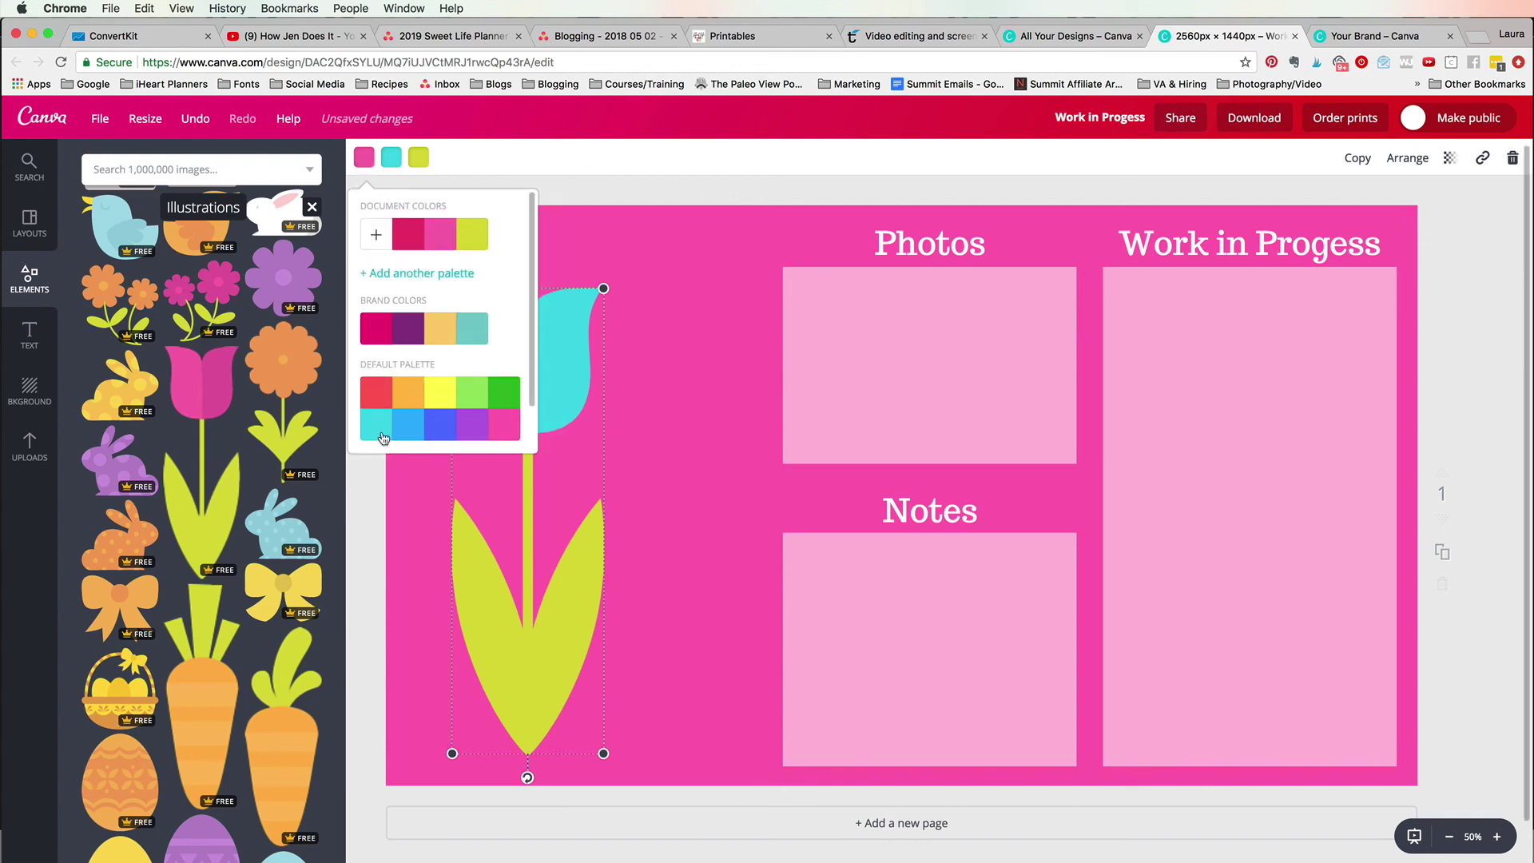
{"action": "left_click", "coordinate": [727, 278]}
{"action": "left_click_drag", "start_coordinate": [559, 357], "coordinate": [626, 352]}
{"action": "scroll", "coordinate": [206, 333], "scroll_direction": "down", "scroll_amount": 15}
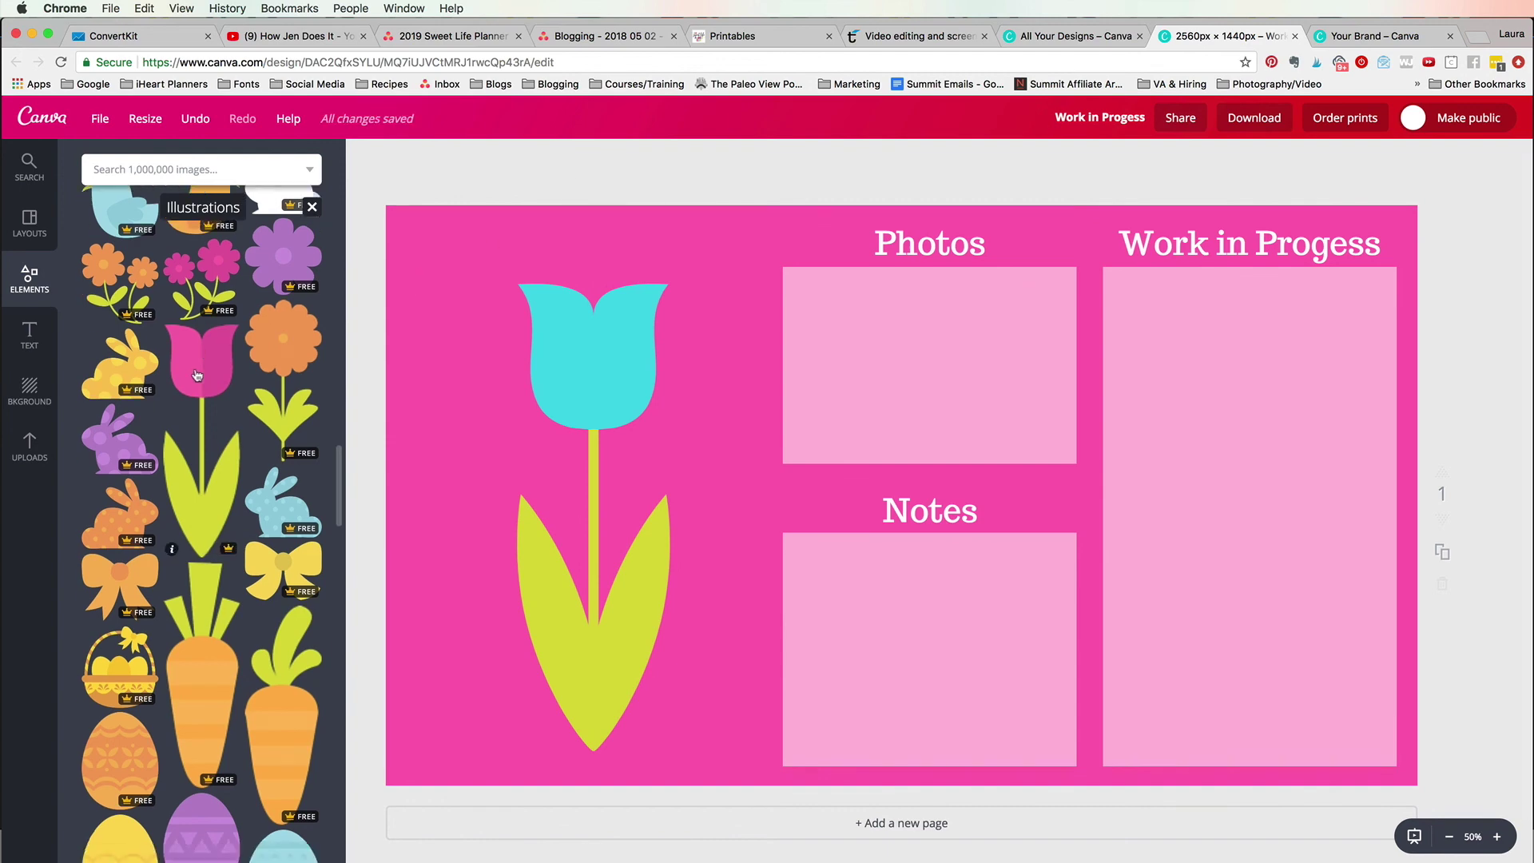
{"action": "scroll", "coordinate": [205, 334], "scroll_direction": "up", "scroll_amount": 5}
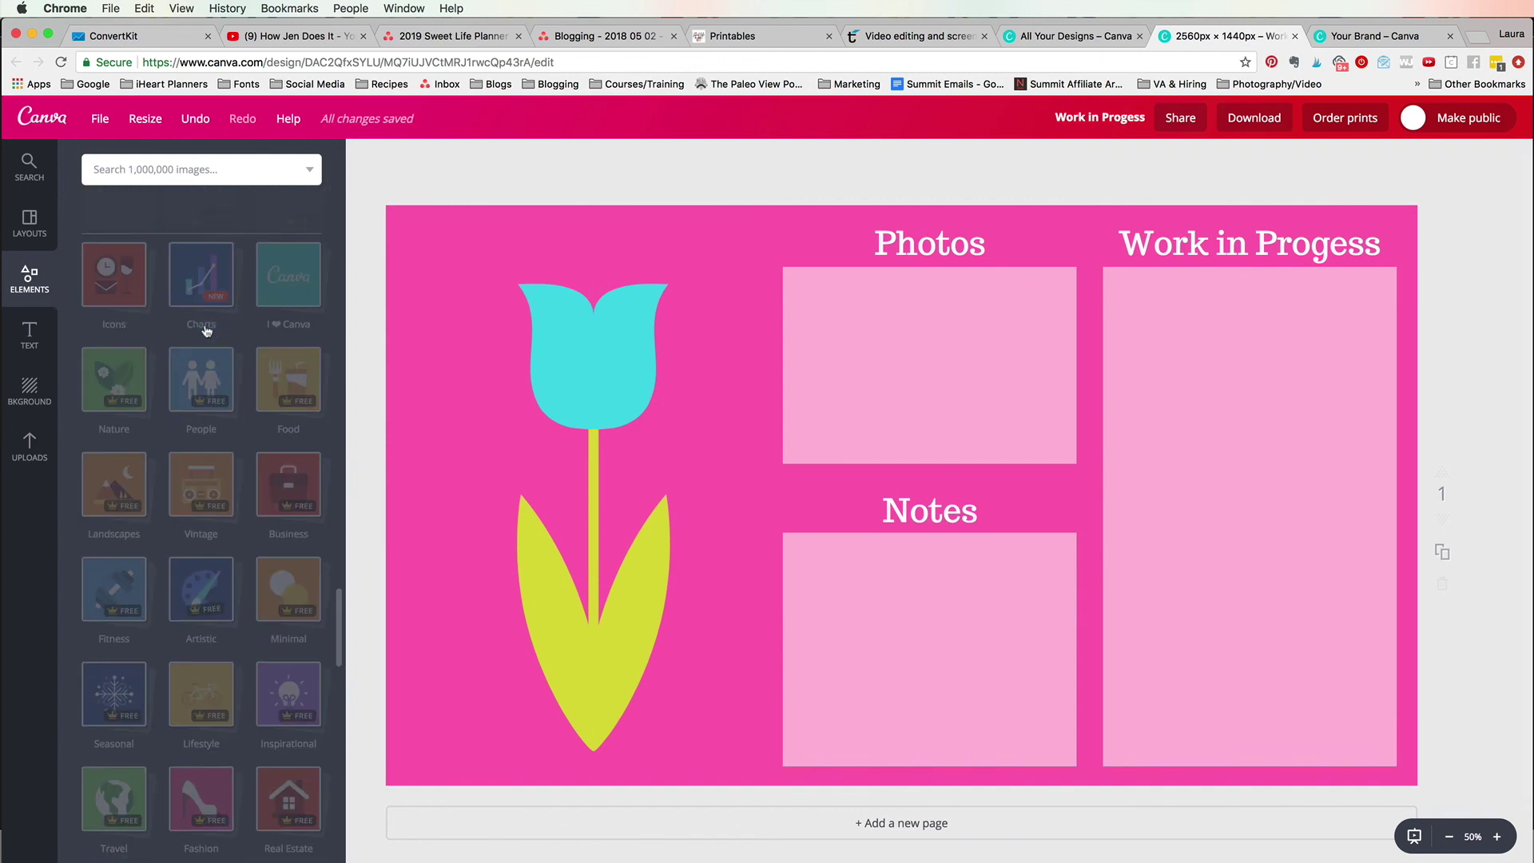